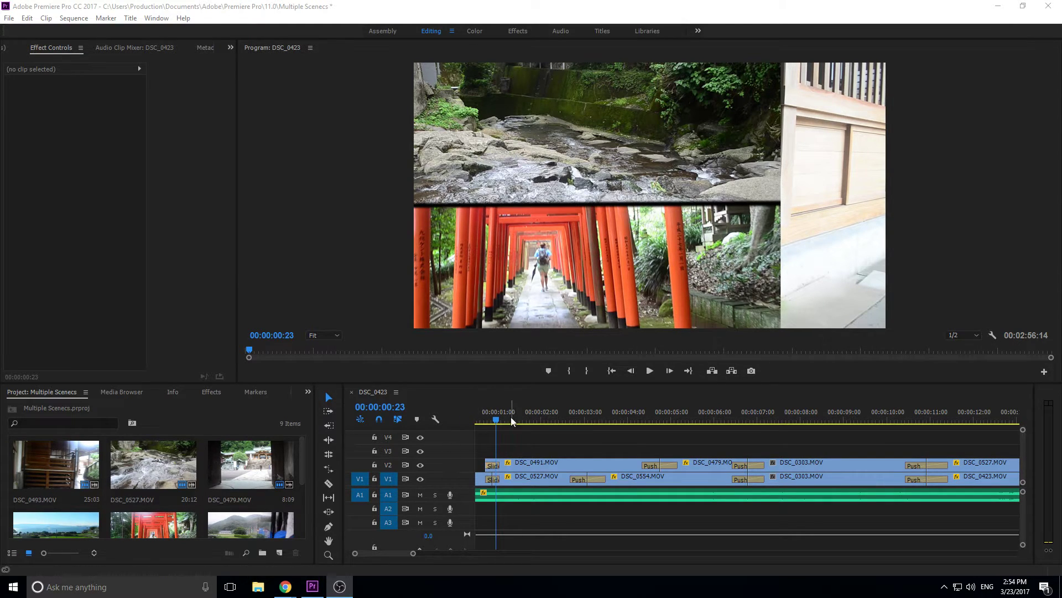
# - Play the finished split-screen sequence from its start and examine its transition points up to about 6 seconds
pyautogui.moveTo(505, 418); pyautogui.dragTo(471, 413)
pyautogui.press('space')
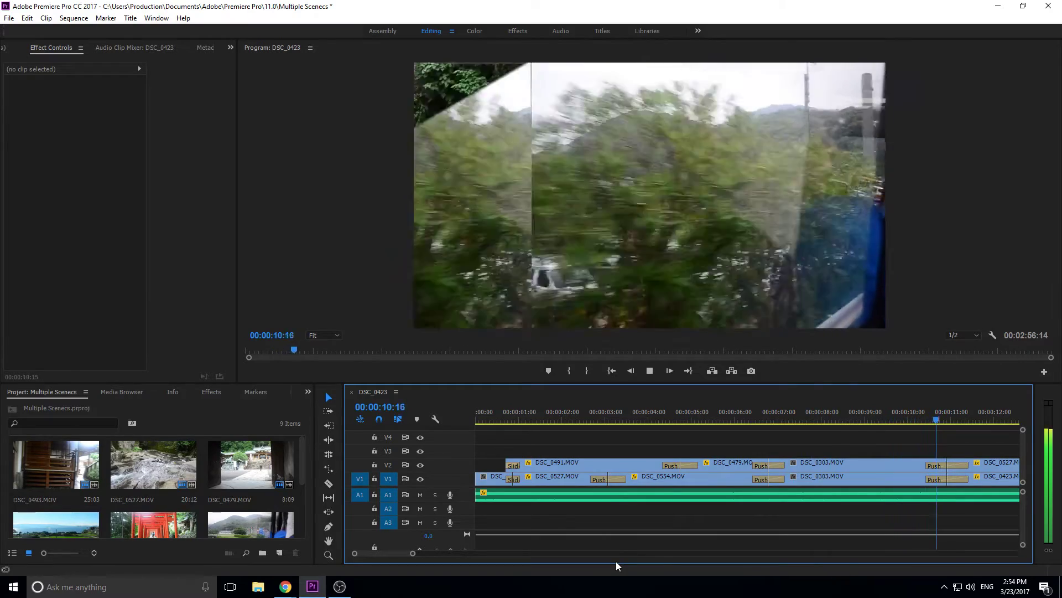
pyautogui.press('space')
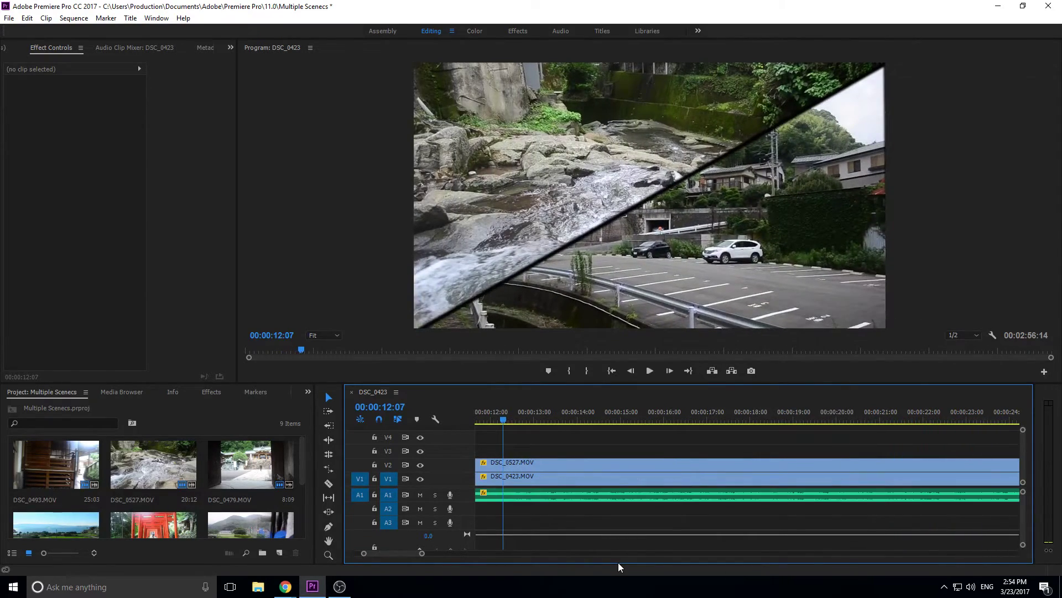
pyautogui.scroll(5, 380, 556)
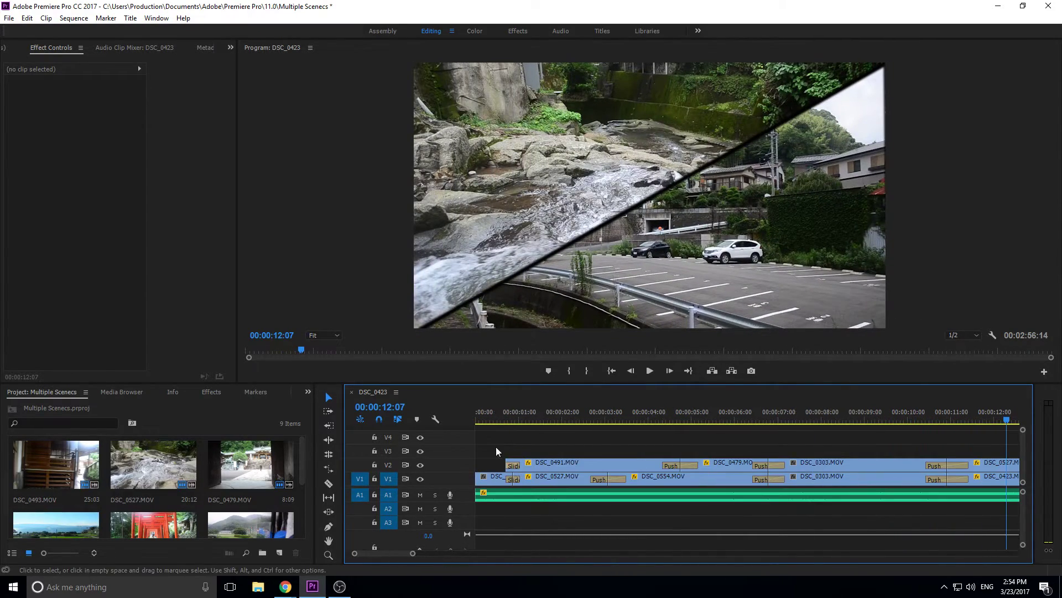
pyautogui.click(509, 419)
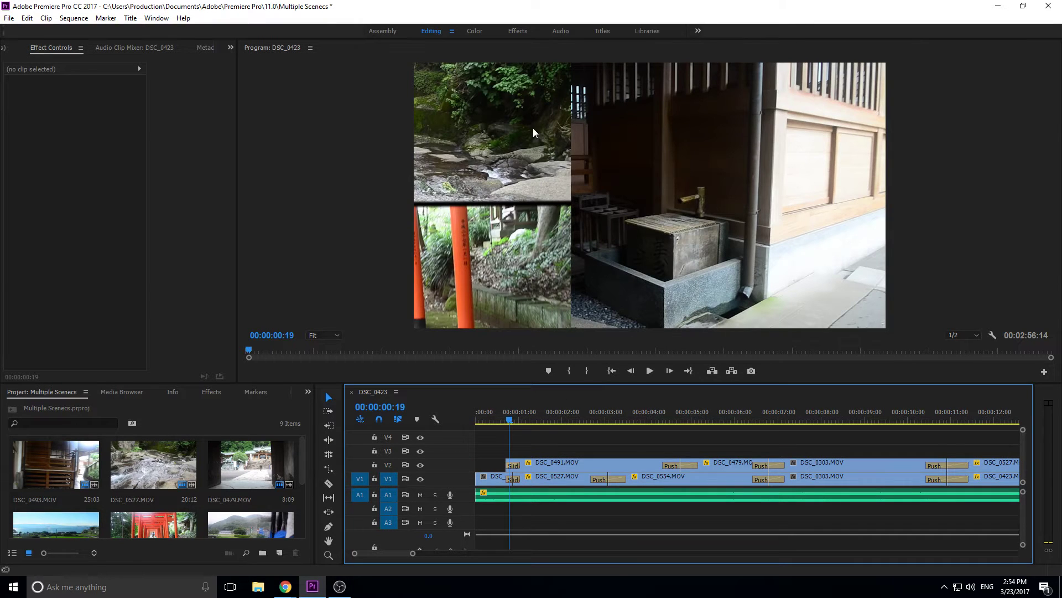
pyautogui.click(614, 411)
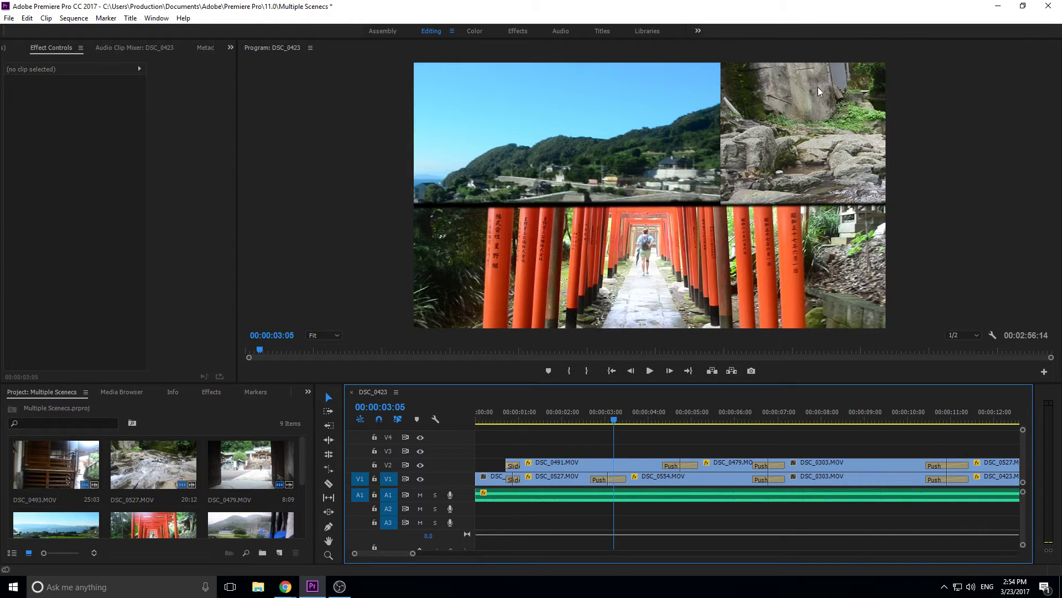
pyautogui.click(686, 420)
pyautogui.click(764, 413)
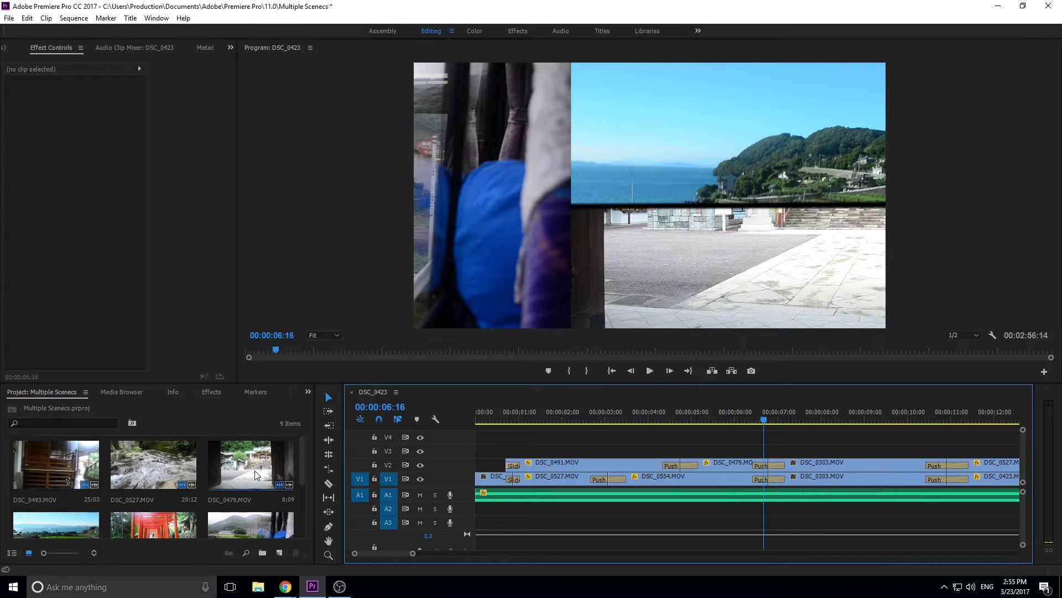
# - Create a new sequence named Sequence 02 using the DV - NTSC Standard 48kHz preset
pyautogui.scroll(-3, 237, 469)
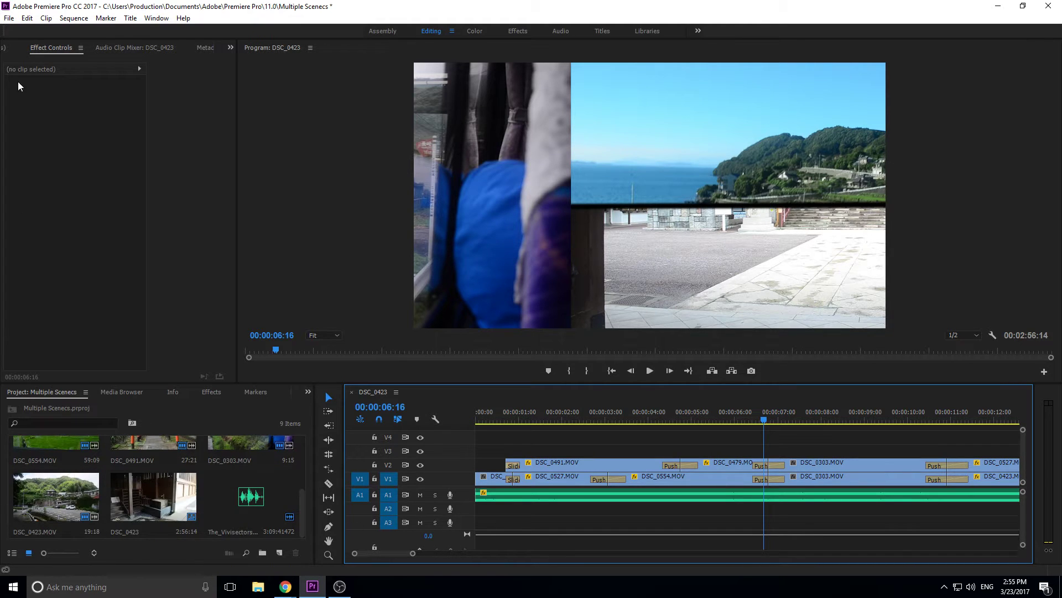
pyautogui.click(9, 18)
pyautogui.moveTo(111, 30)
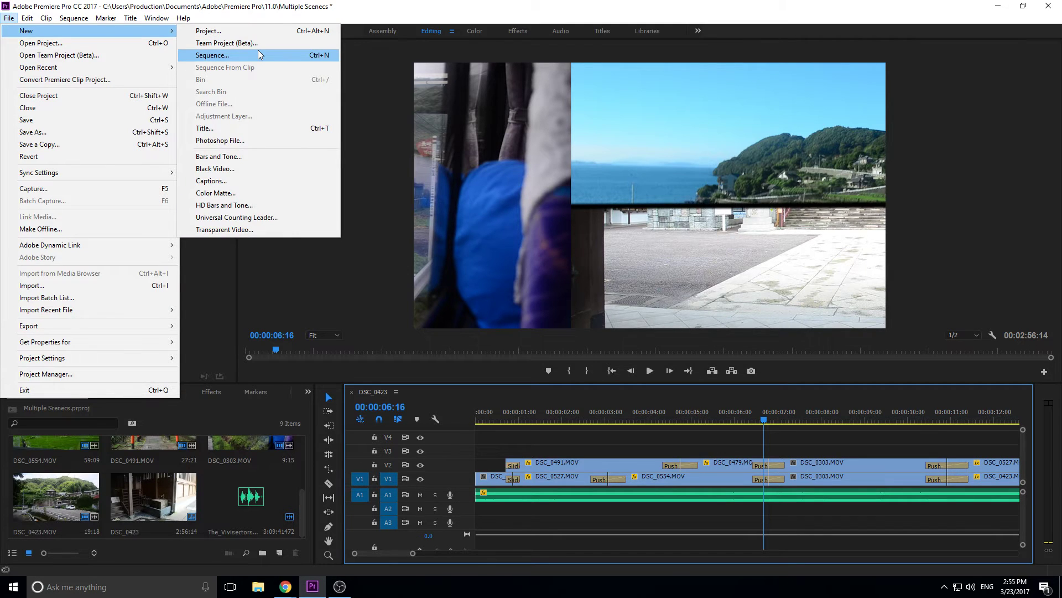
pyautogui.click(258, 55)
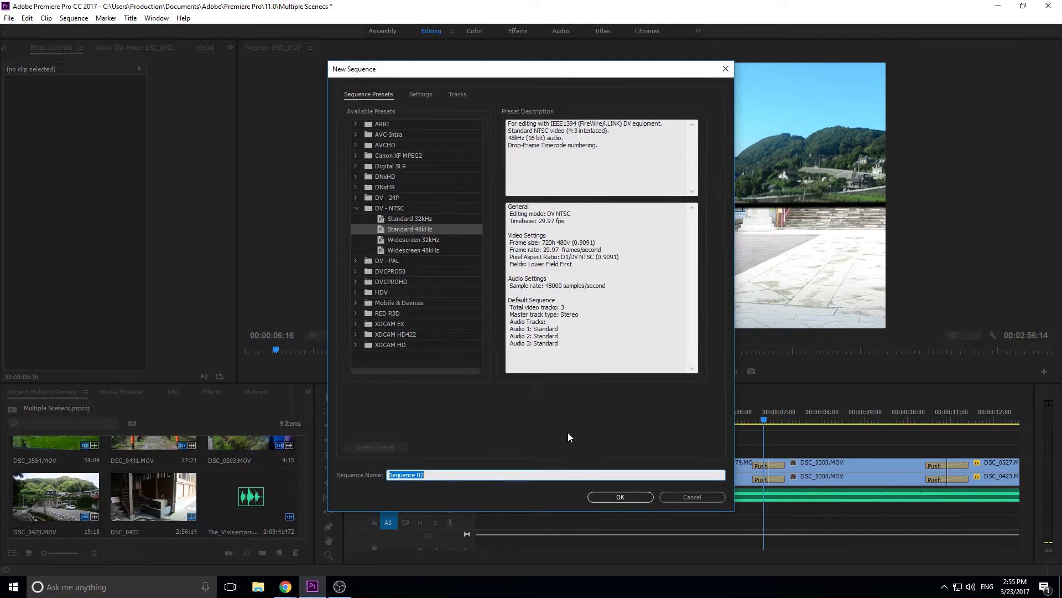
pyautogui.click(620, 497)
# - Place DSC_0527.MOV at the start of video track V1, matching the sequence settings to the clip
pyautogui.scroll(5, 162, 499)
pyautogui.moveTo(152, 471); pyautogui.dragTo(467, 481)
pyautogui.click(504, 314)
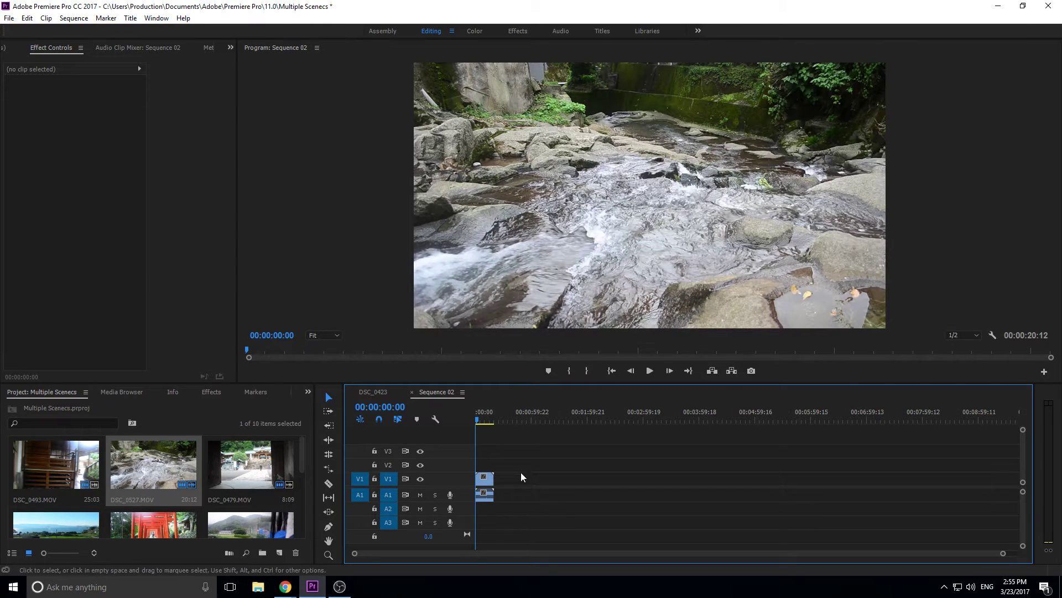
# - Unlink the audio of DSC_0527.MOV from its video and delete the audio
pyautogui.click(487, 492)
pyautogui.rightClick(487, 493)
pyautogui.click(509, 212)
pyautogui.click(484, 495)
pyautogui.press('Delete')
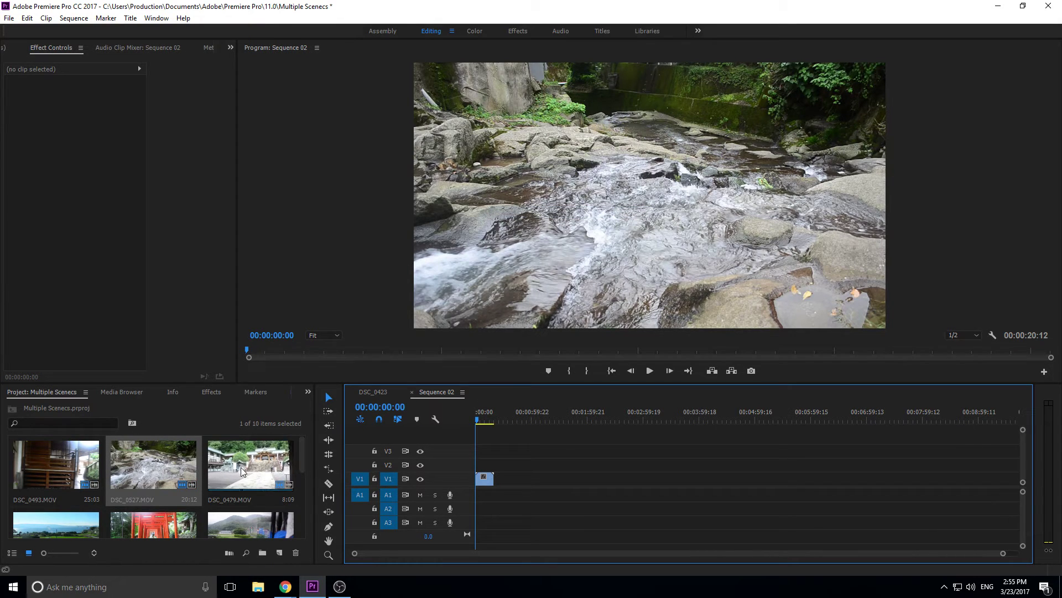
# - Add DSC_0479.MOV to video track V1 directly after DSC_0527.MOV
pyautogui.moveTo(228, 478); pyautogui.dragTo(497, 498)
pyautogui.press('alt')
pyautogui.press('=')
pyautogui.press('=')
pyautogui.press('=')
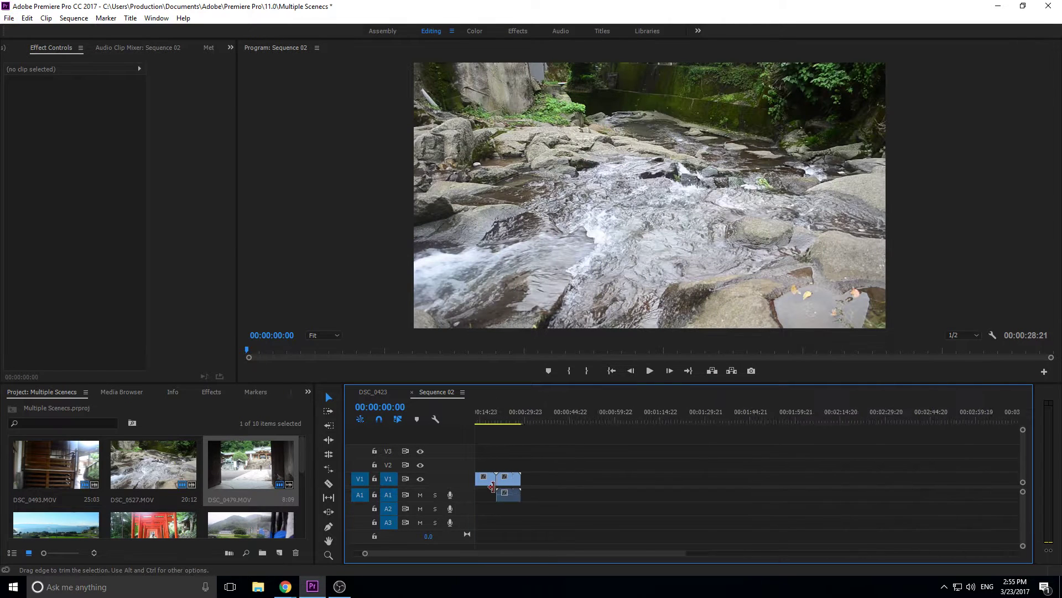
pyautogui.scroll(3, 492, 555)
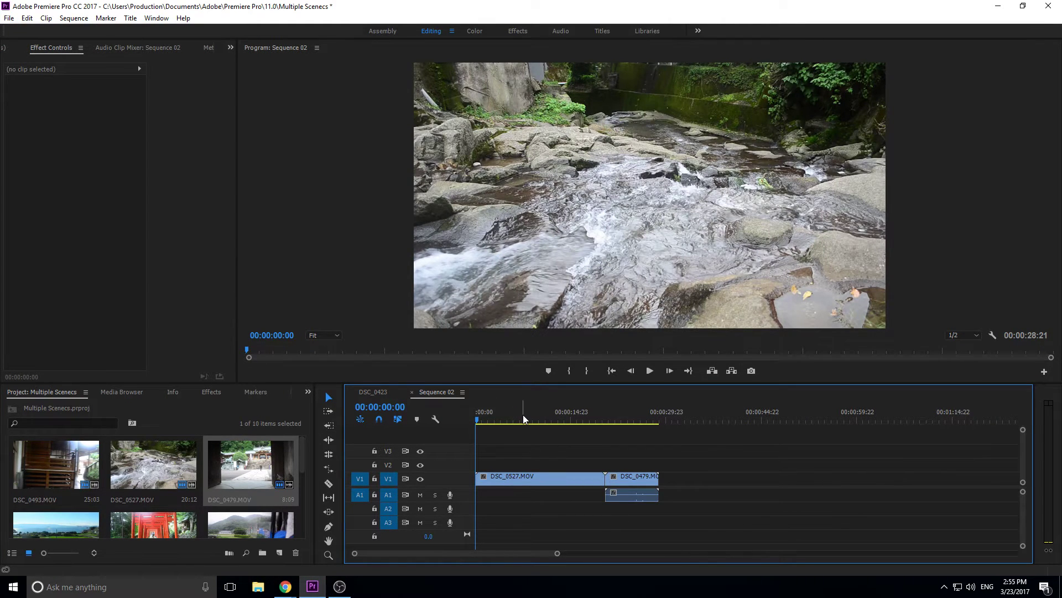
# - Trim DSC_0527.MOV to about 00:00:02:14 and move DSC_0479.MOV against its new end
pyautogui.click(528, 418)
pyautogui.moveTo(602, 482); pyautogui.dragTo(515, 481)
pyautogui.click(499, 420)
pyautogui.press('space')
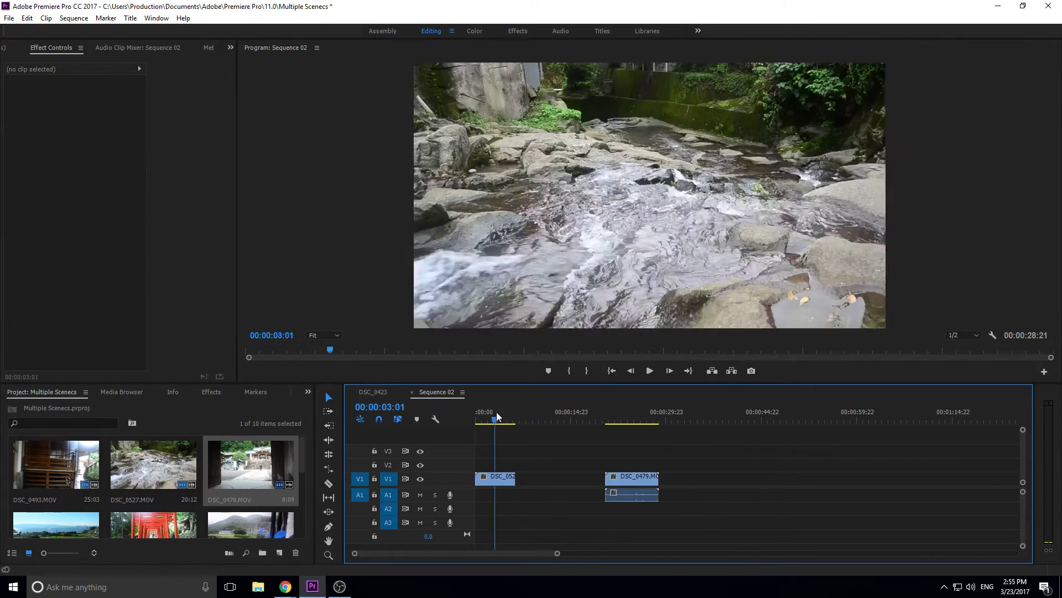
pyautogui.click(482, 419)
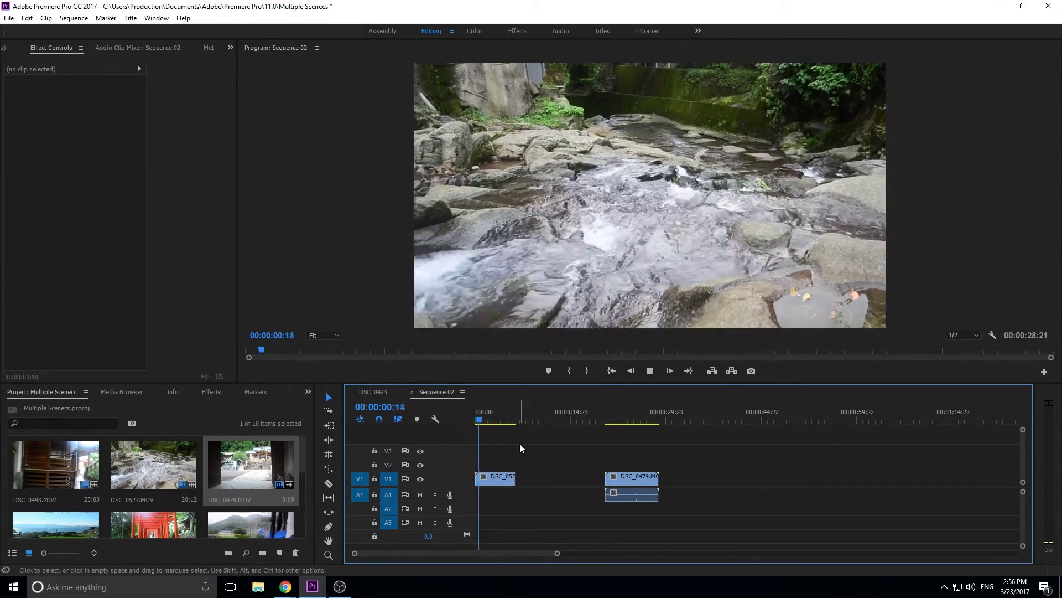
pyautogui.moveTo(516, 477); pyautogui.dragTo(500, 478)
pyautogui.moveTo(616, 479); pyautogui.dragTo(505, 480)
# - Apply the Slide video transition to the cut between DSC_0527.MOV and DSC_0479.MOV
pyautogui.doubleClick(473, 509)
pyautogui.press('=')
pyautogui.press('=')
pyautogui.press('=')
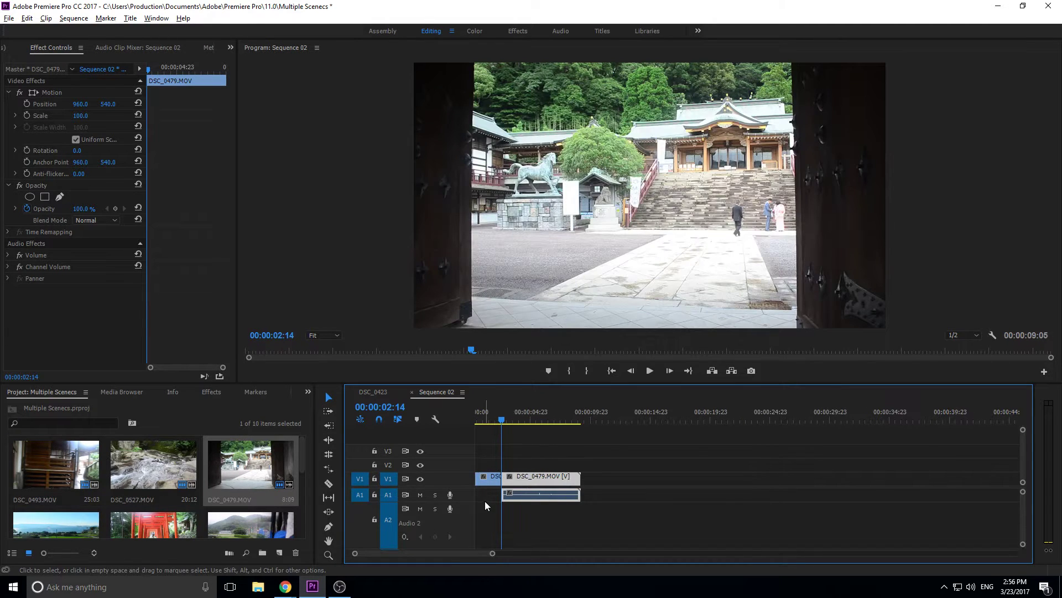
pyautogui.click(204, 398)
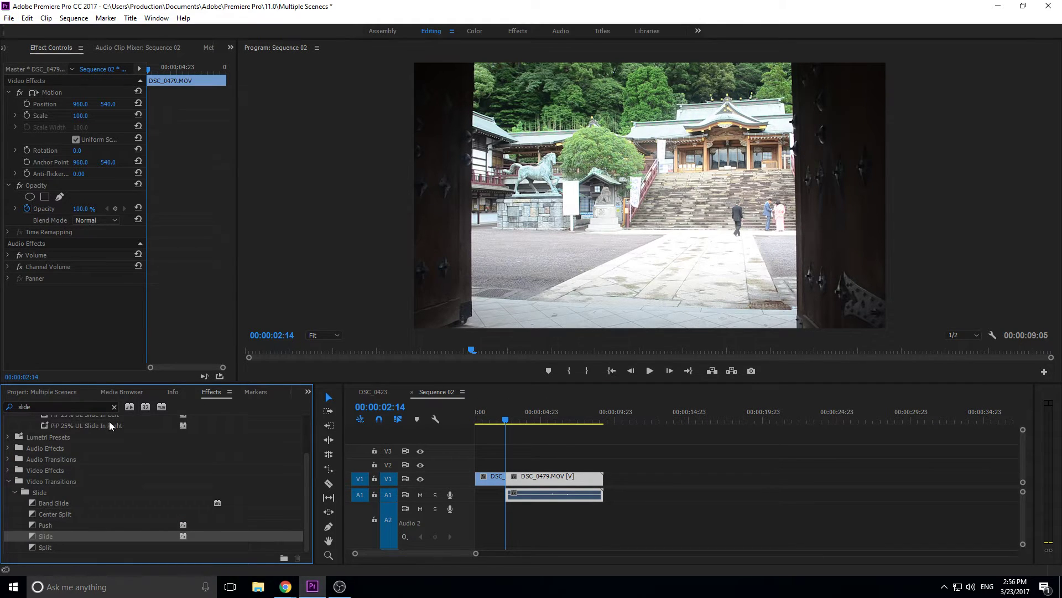
pyautogui.doubleClick(53, 406)
pyautogui.press('BackSpace')
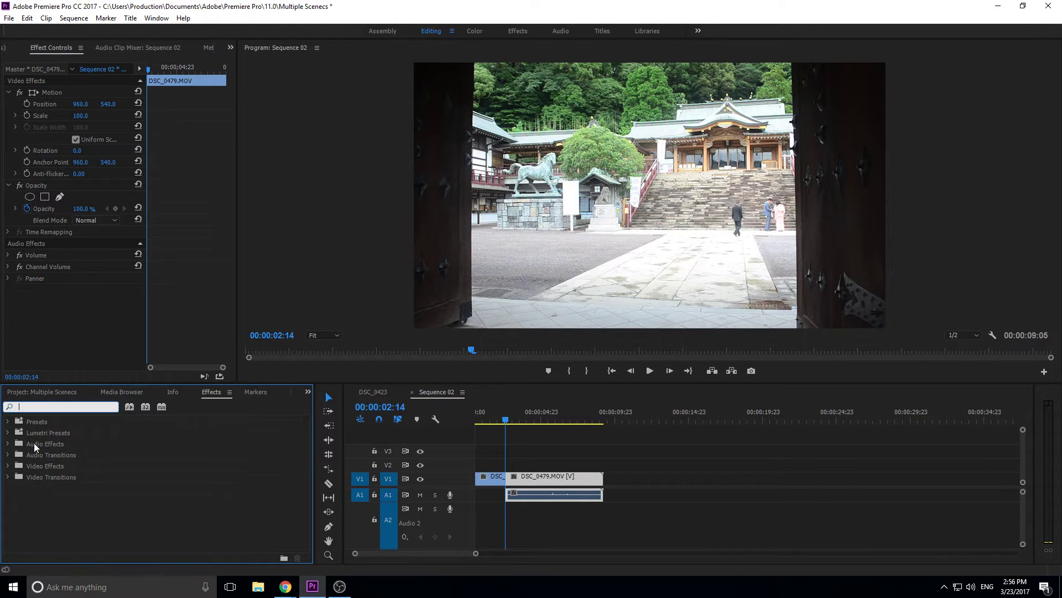
pyautogui.click(8, 477)
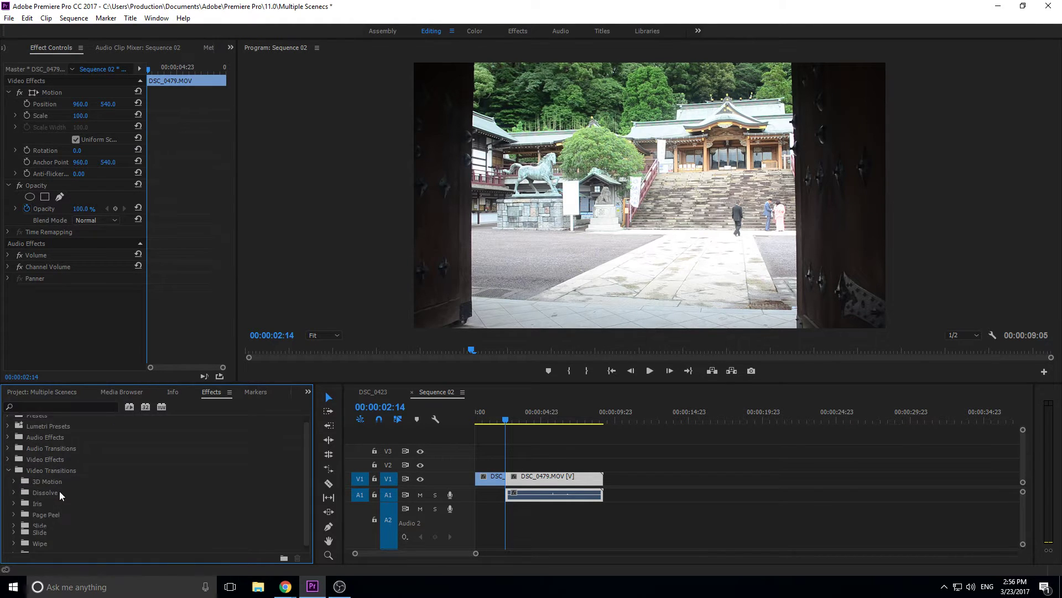
pyautogui.click(14, 525)
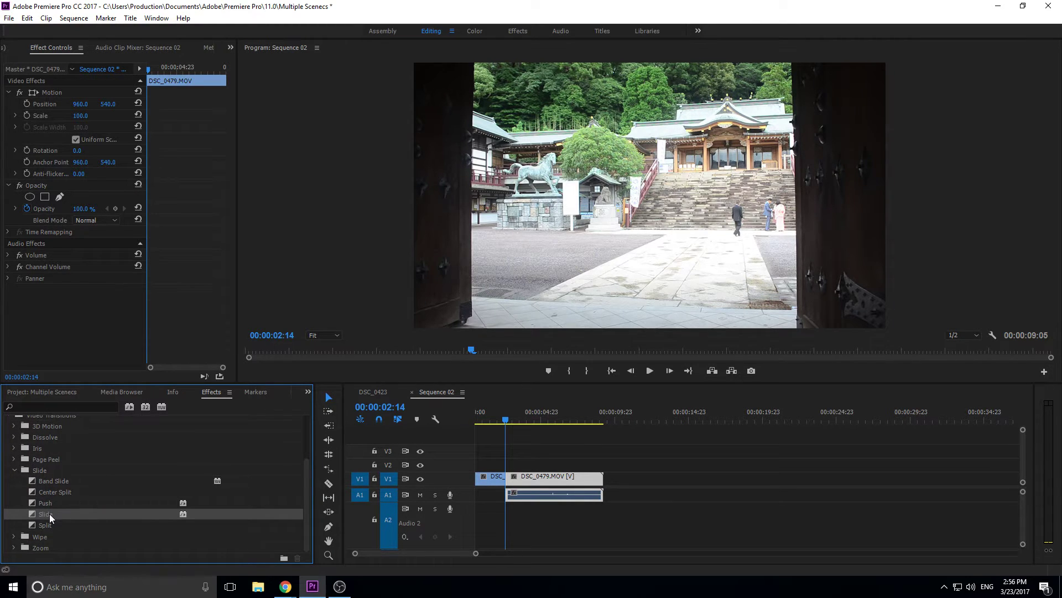
pyautogui.moveTo(49, 513); pyautogui.dragTo(510, 480)
# - Preview the Slide transition between the two clips
pyautogui.moveTo(504, 420)
pyautogui.mouseDown()
pyautogui.moveTo(495, 409)
pyautogui.moveTo(508, 422)
pyautogui.mouseUp()
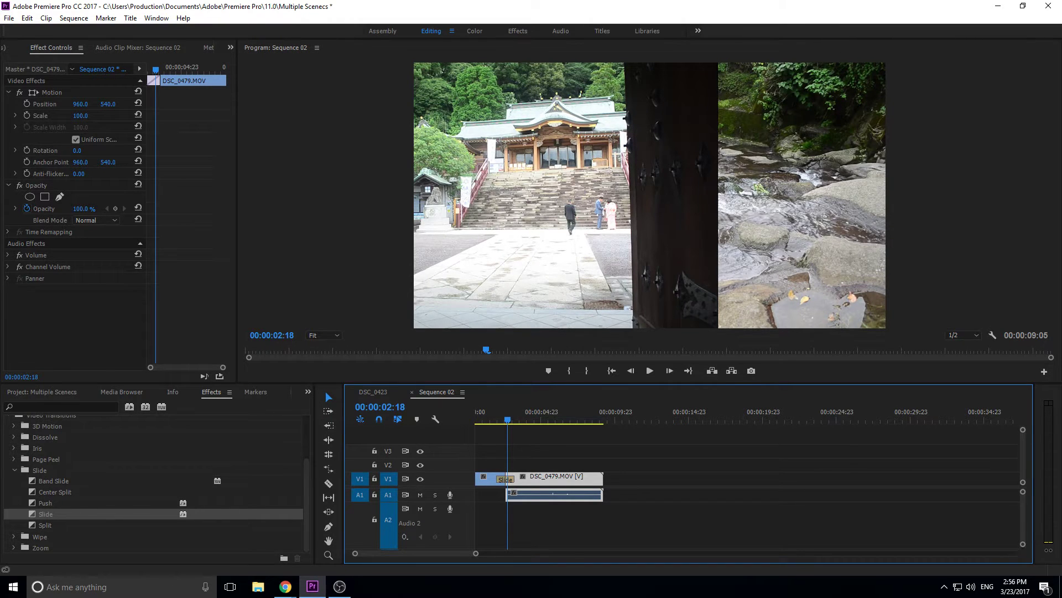
pyautogui.press('=')
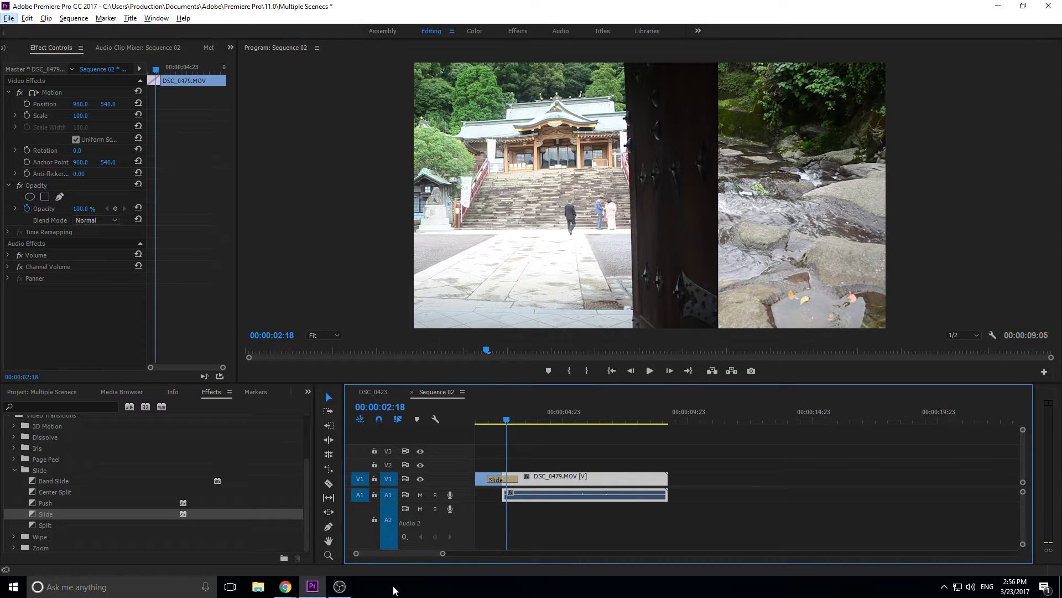
pyautogui.hscroll(-2, 415, 554)
pyautogui.click(537, 422)
pyautogui.press('space')
# - Unlink the audio of DSC_0479.MOV from its video and remove the audio from the timeline
pyautogui.rightClick(590, 477)
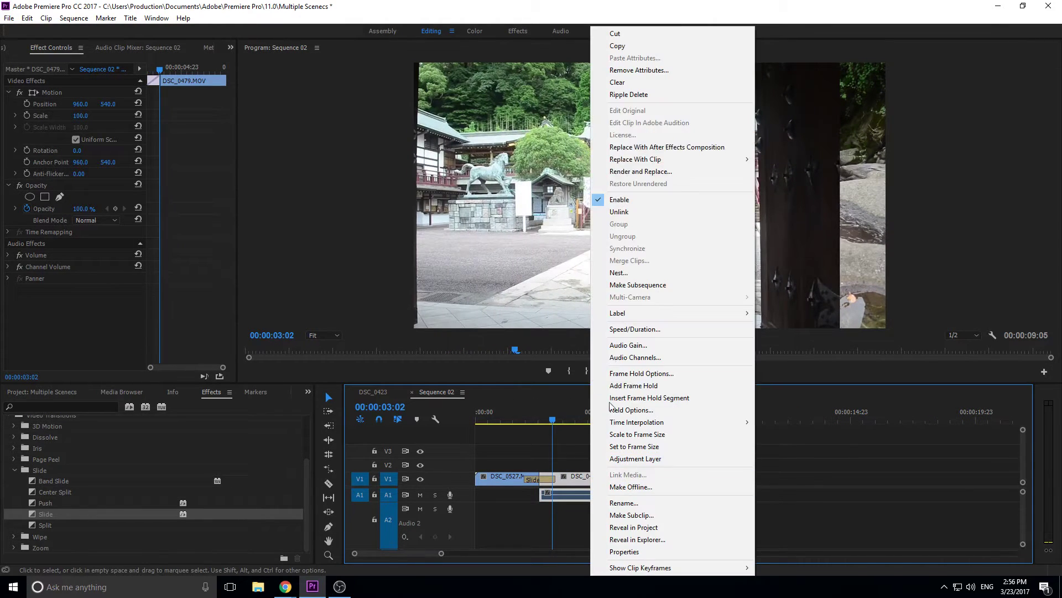
pyautogui.click(619, 211)
pyautogui.click(599, 541)
# - Add a rectangular opacity mask to DSC_0479.MOV, viewing the frame at 00:00:03:06 just after the transition
pyautogui.moveTo(542, 414); pyautogui.dragTo(559, 433)
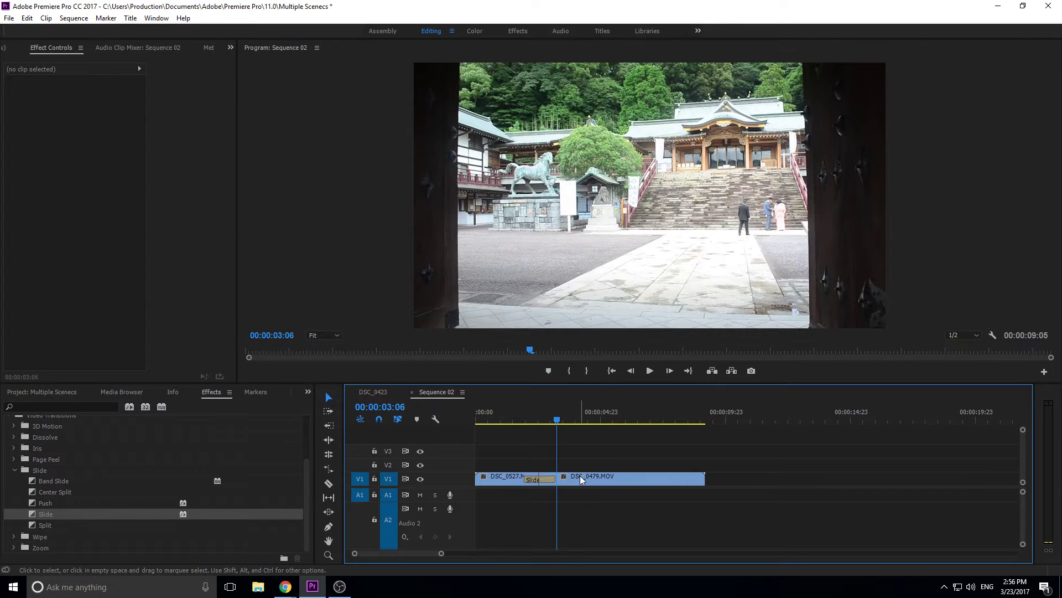
pyautogui.click(581, 479)
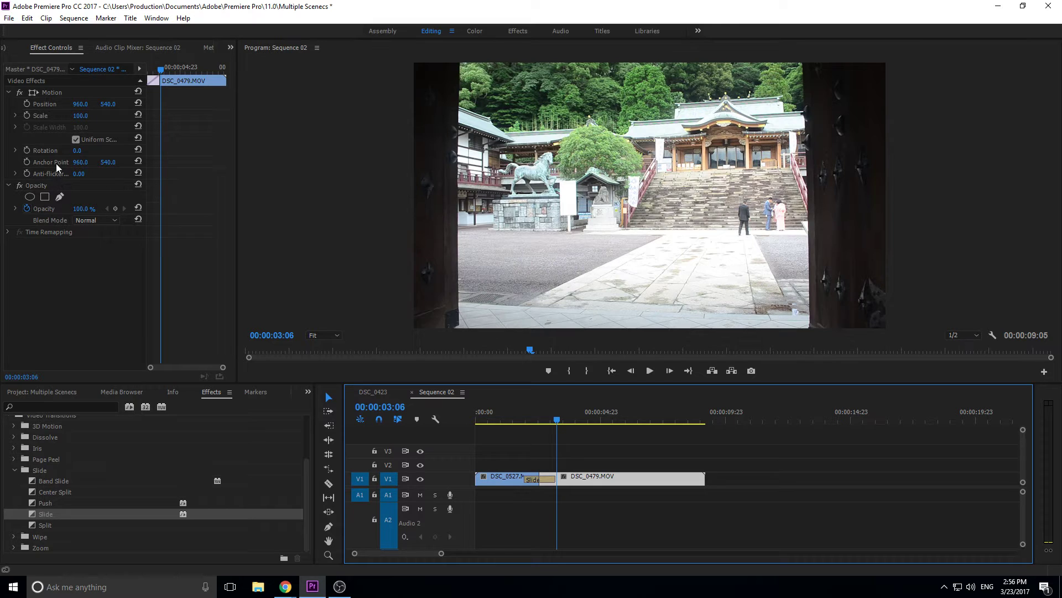
pyautogui.click(39, 188)
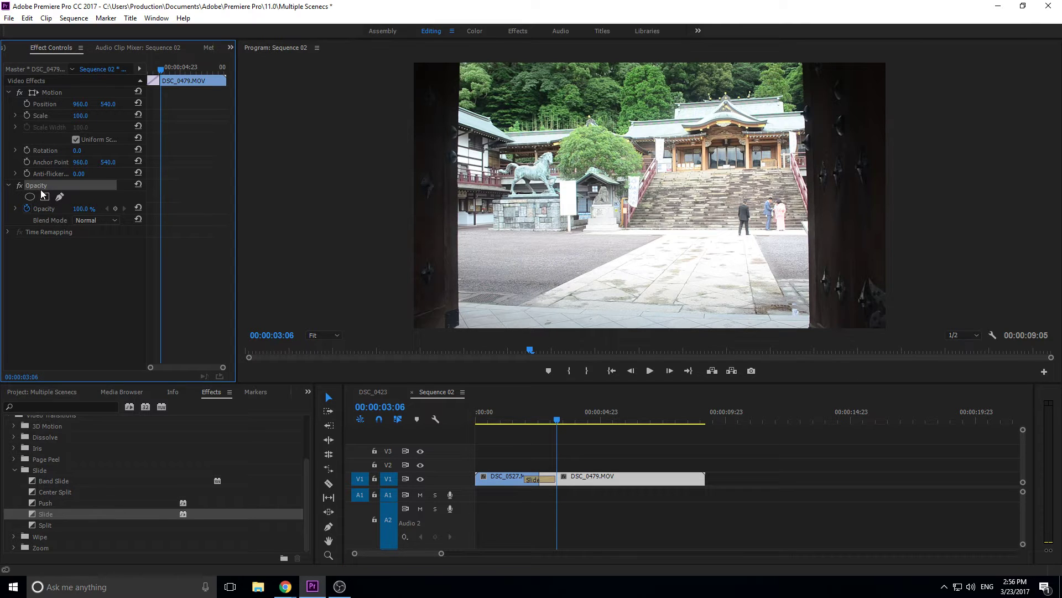
pyautogui.click(46, 198)
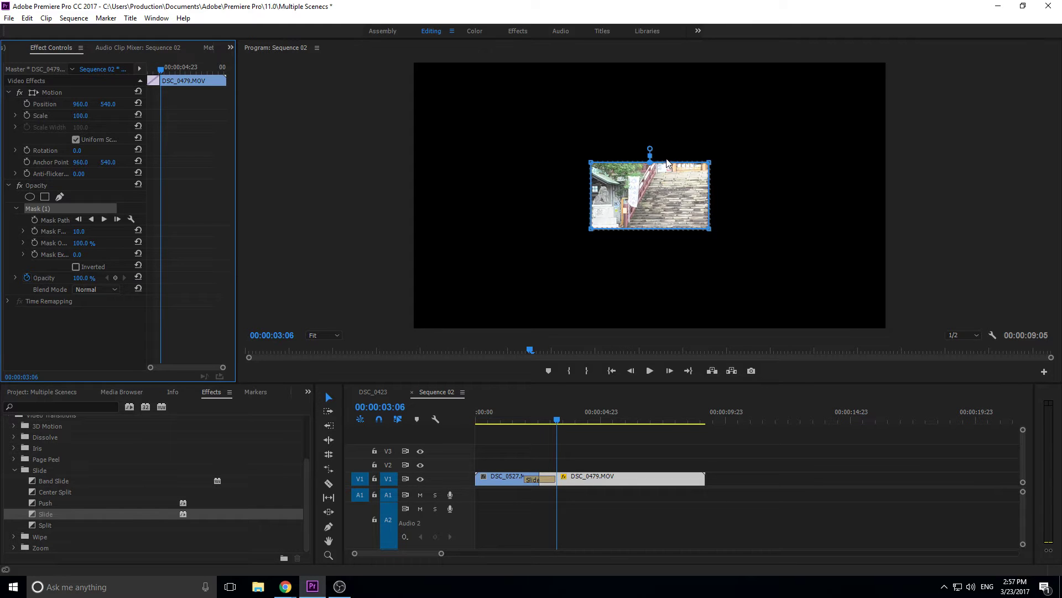
# - Stretch the mask's corners across the full frame width so that it covers roughly the upper half of the picture
pyautogui.click(591, 163)
pyautogui.moveTo(591, 163); pyautogui.dragTo(413, 64)
pyautogui.moveTo(709, 163); pyautogui.dragTo(889, 64)
pyautogui.moveTo(702, 229); pyautogui.dragTo(886, 208)
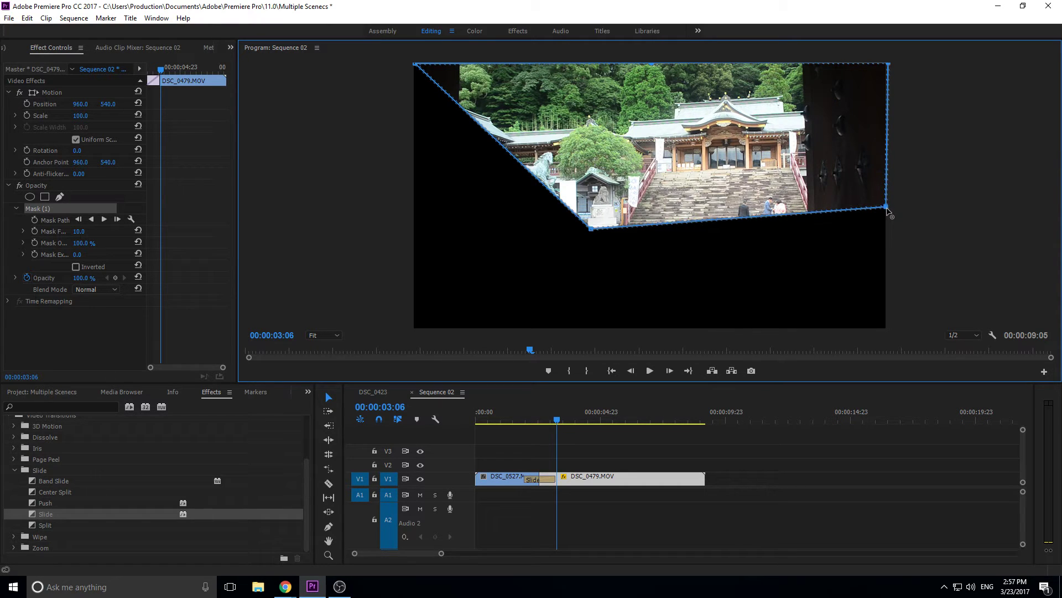
pyautogui.moveTo(591, 229); pyautogui.dragTo(424, 226)
pyautogui.moveTo(420, 200); pyautogui.dragTo(409, 207)
pyautogui.moveTo(412, 70); pyautogui.dragTo(408, 65)
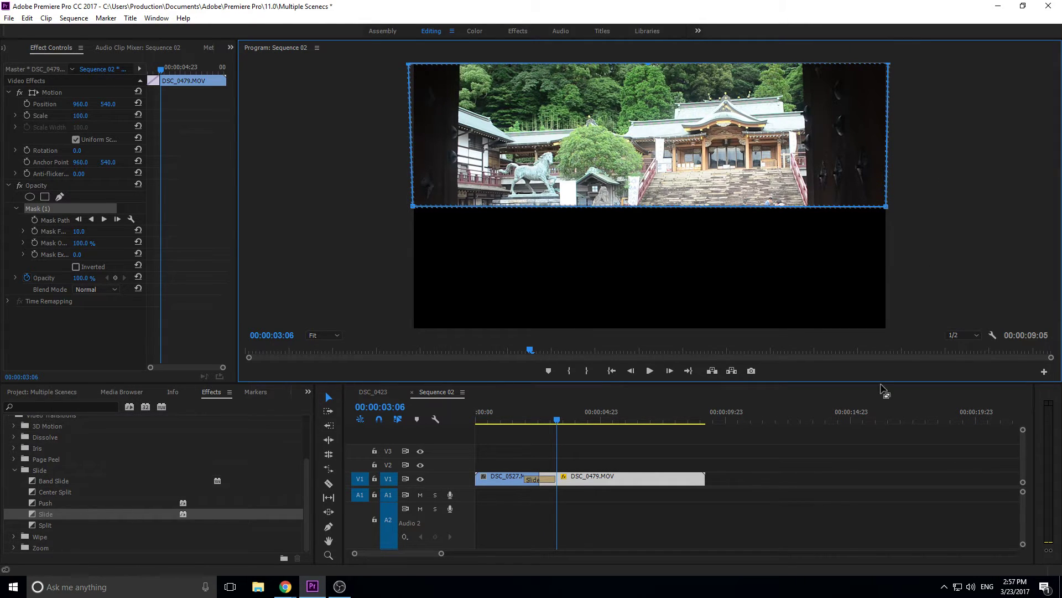
pyautogui.click(828, 522)
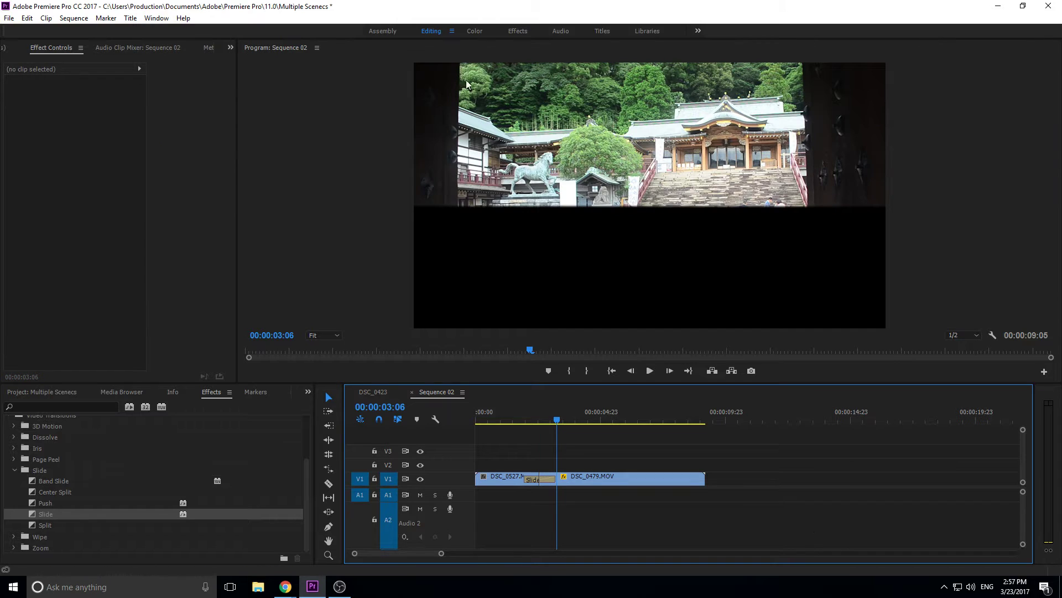
# - Set the mask feather of DSC_0479.MOV to 68
pyautogui.click(578, 477)
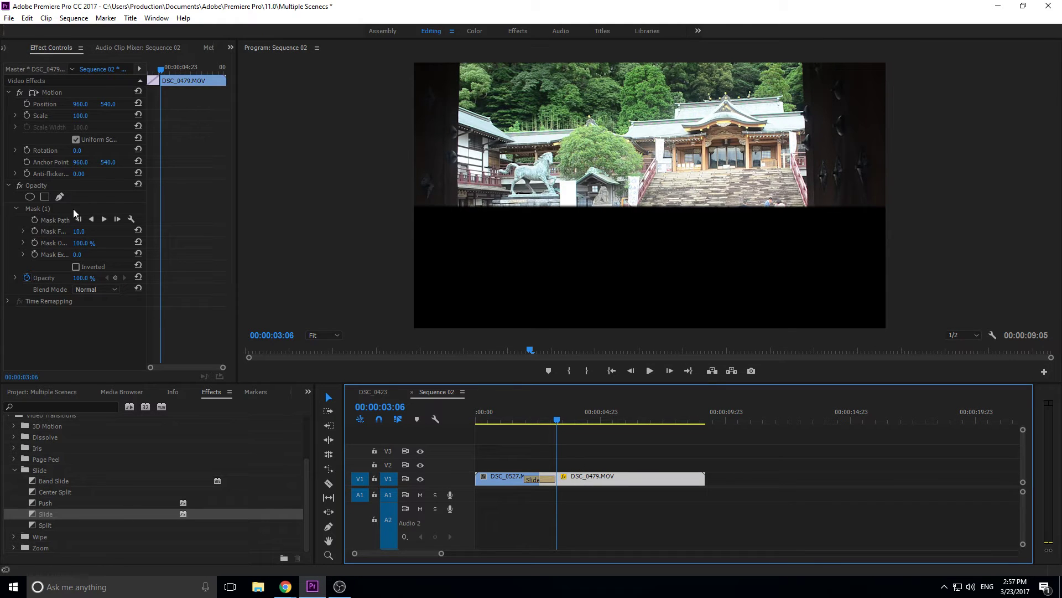
pyautogui.moveTo(78, 231); pyautogui.dragTo(121, 232)
pyautogui.click(79, 232)
pyautogui.write('0')
pyautogui.press('Return')
pyautogui.moveTo(79, 232); pyautogui.dragTo(116, 231)
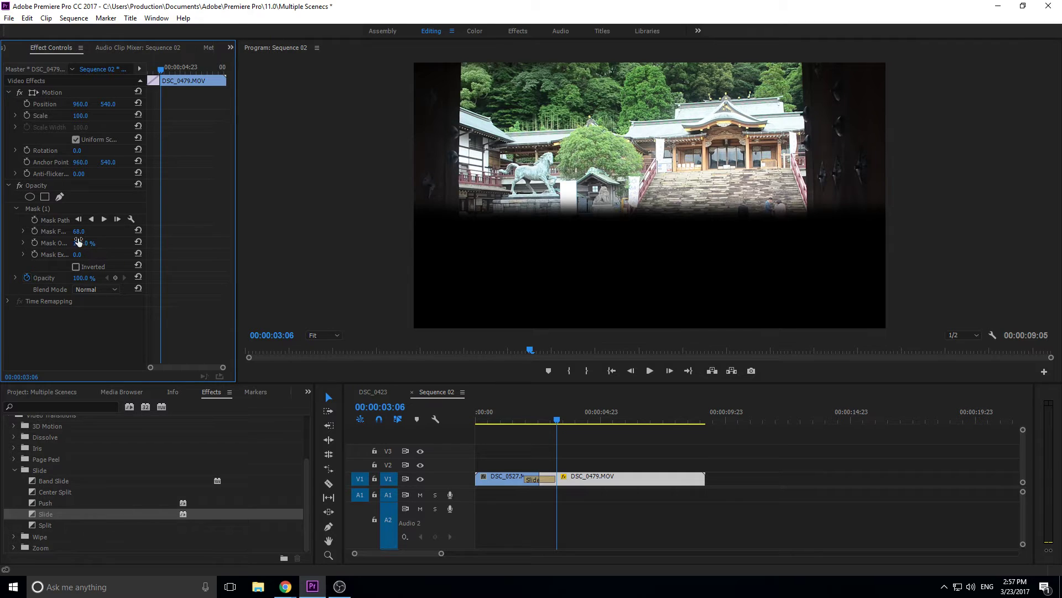
# - Try a mask expansion of -37 on the DSC_0479.MOV mask and undo it
pyautogui.click(77, 254)
pyautogui.write('3')
pyautogui.press('Return')
pyautogui.moveTo(77, 255)
pyautogui.mouseDown()
pyautogui.moveTo(138, 255)
pyautogui.moveTo(66, 254)
pyautogui.moveTo(87, 256)
pyautogui.mouseUp()
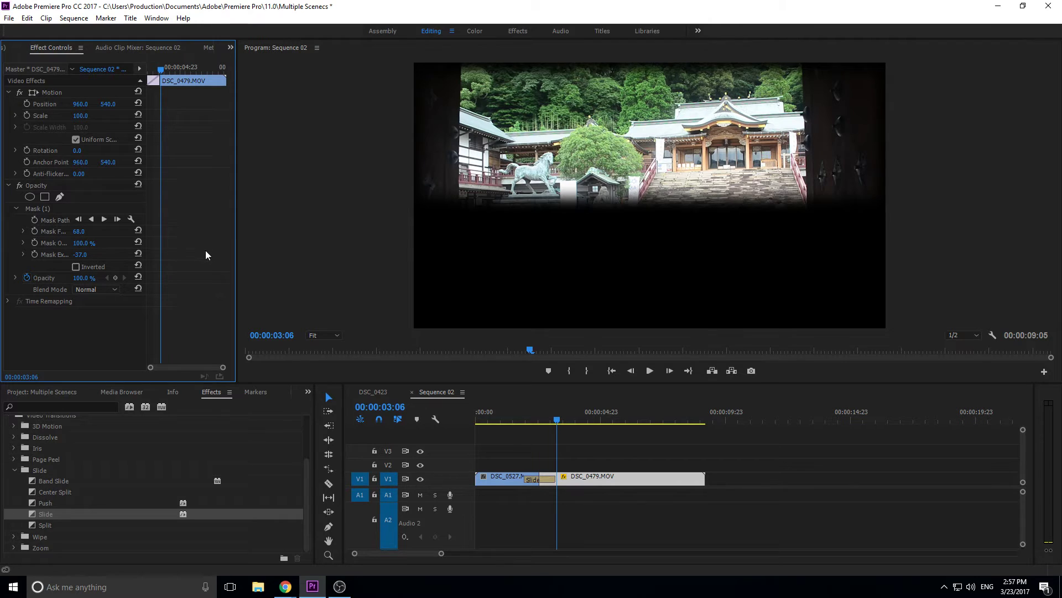
pyautogui.hotkey('ctrl', 'z')
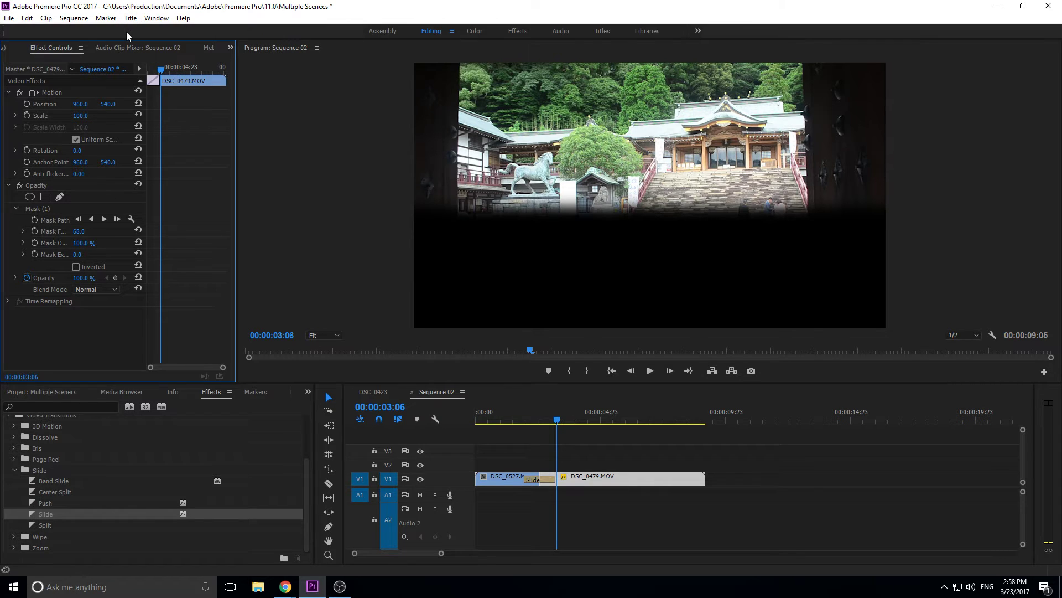
# - Place DSC_0491.MOV on track V2 at the start of the sequence, unlink it and delete its audio
pyautogui.click(41, 392)
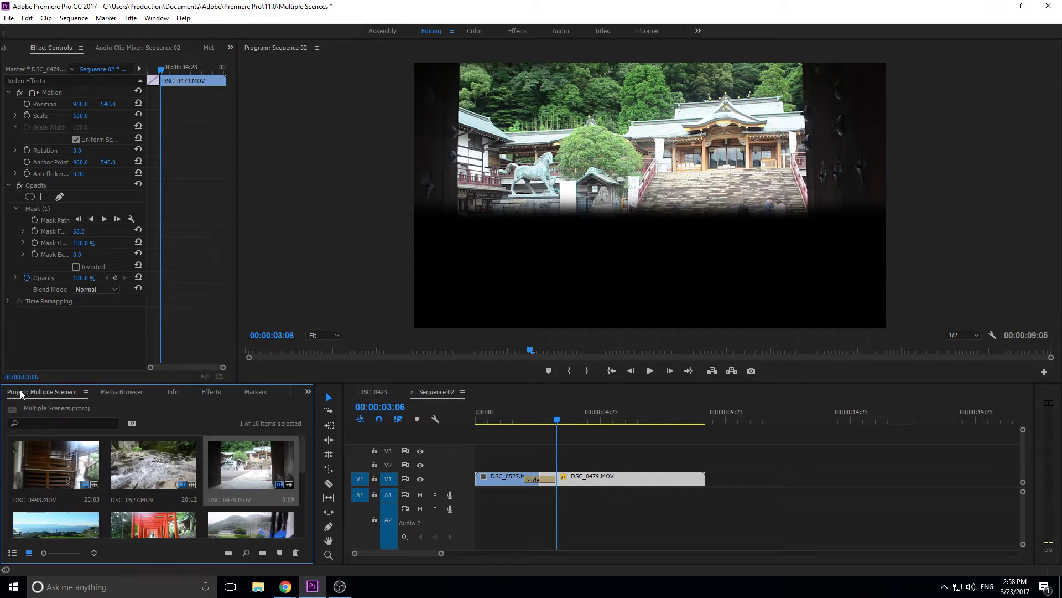
pyautogui.moveTo(116, 478); pyautogui.dragTo(482, 500)
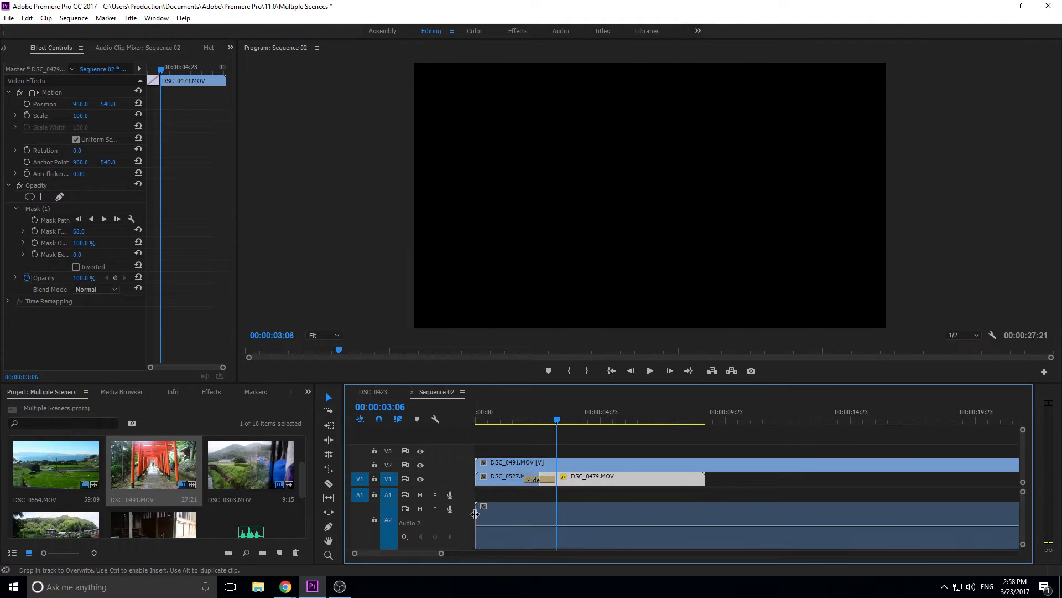
pyautogui.rightClick(538, 517)
pyautogui.click(562, 211)
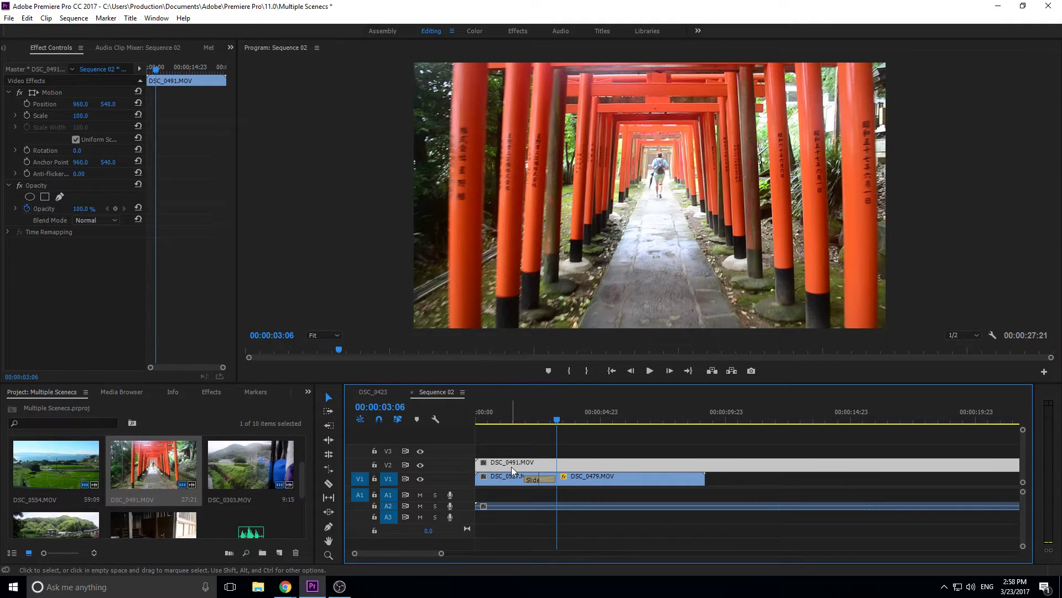
pyautogui.click(549, 505)
pyautogui.press('Delete')
# - Move DSC_0491.MOV so it begins level with the start of the Slide transition on V1, and trim its opening frames
pyautogui.moveTo(547, 467)
pyautogui.mouseDown()
pyautogui.moveTo(555, 507)
pyautogui.moveTo(529, 457)
pyautogui.moveTo(607, 447)
pyautogui.moveTo(536, 475)
pyautogui.mouseUp()
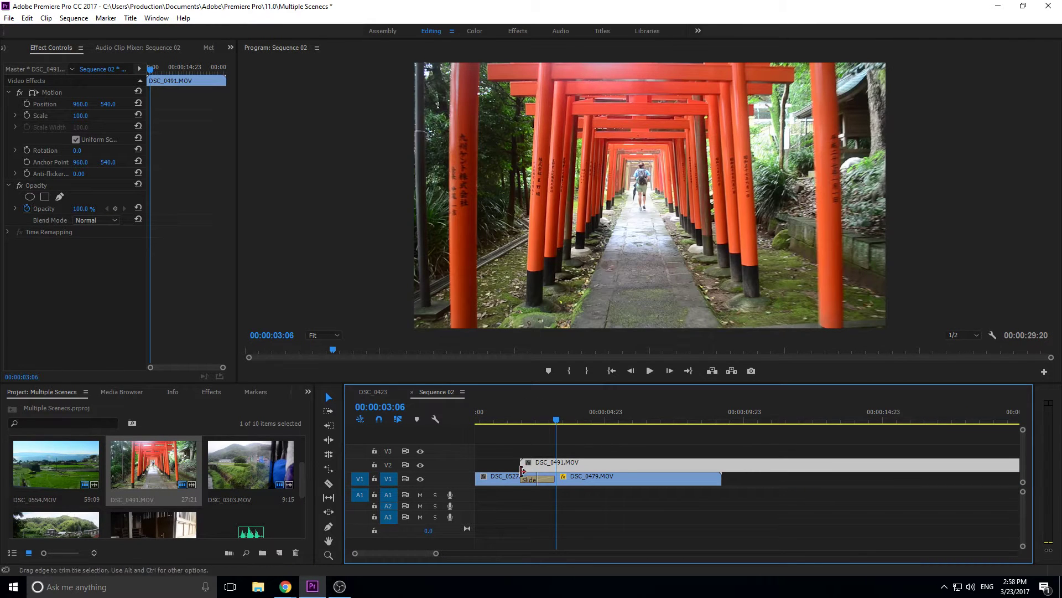
pyautogui.press('=')
pyautogui.press('=')
pyautogui.press('=')
pyautogui.press('=')
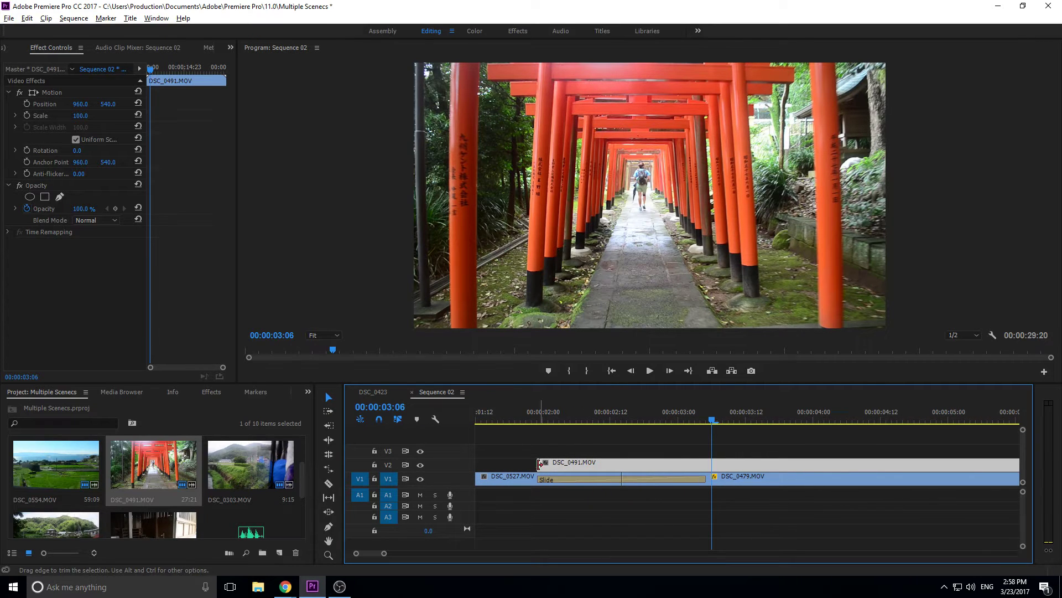
pyautogui.press('alt')
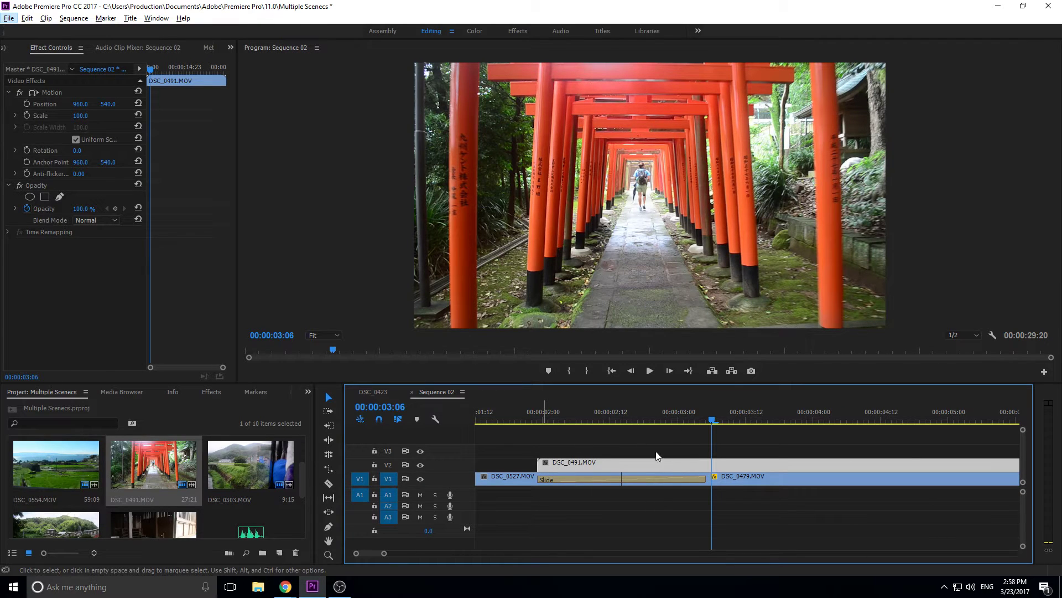
pyautogui.doubleClick(537, 468)
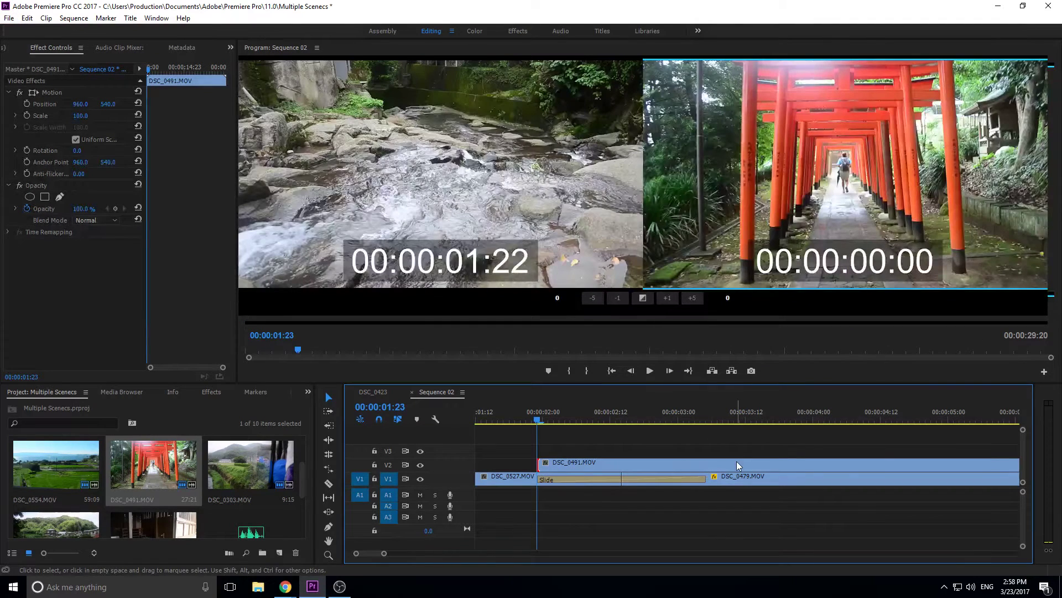
pyautogui.moveTo(539, 465)
pyautogui.mouseDown()
pyautogui.moveTo(1025, 473)
pyautogui.moveTo(510, 451)
pyautogui.moveTo(540, 465)
pyautogui.mouseUp()
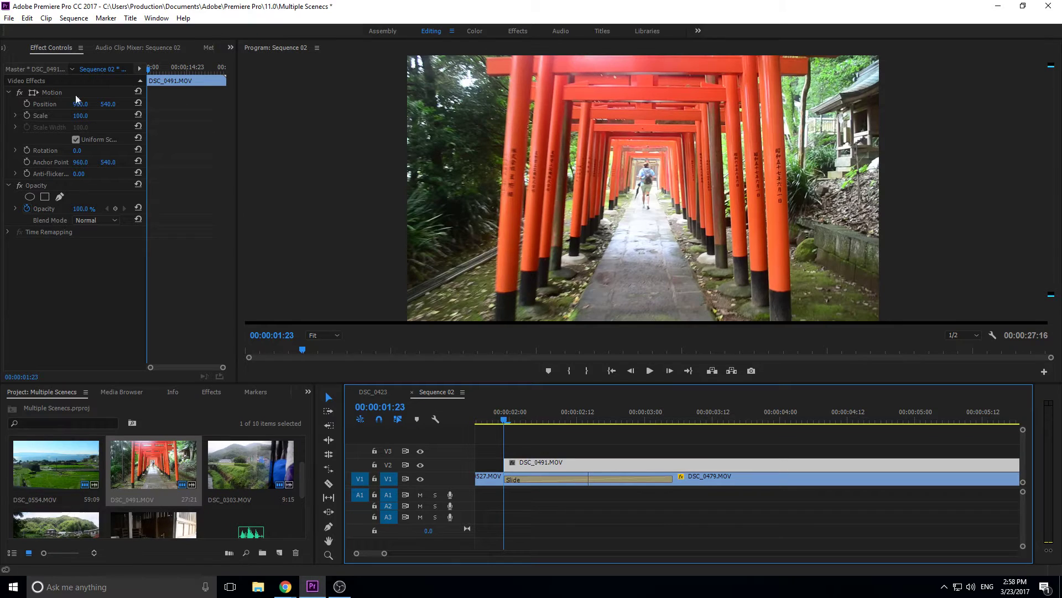
# - Add a Slide transition to the start of DSC_0491.MOV, aligning it with the one on V1 and shortening both to 12 frames
pyautogui.click(210, 392)
pyautogui.moveTo(44, 515); pyautogui.dragTo(510, 464)
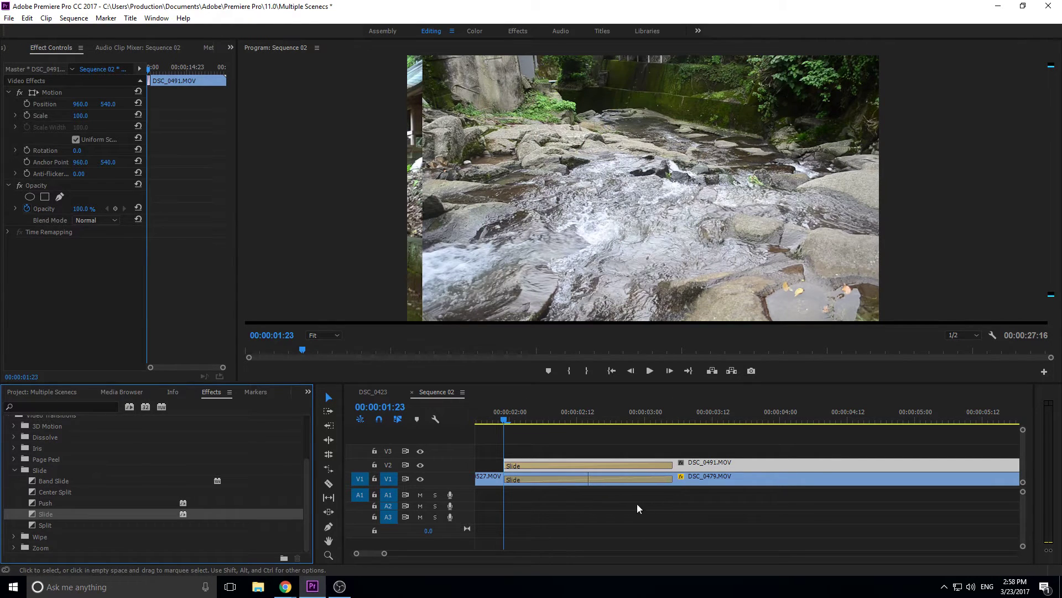
pyautogui.moveTo(672, 479); pyautogui.dragTo(623, 478)
pyautogui.moveTo(533, 459); pyautogui.dragTo(580, 465)
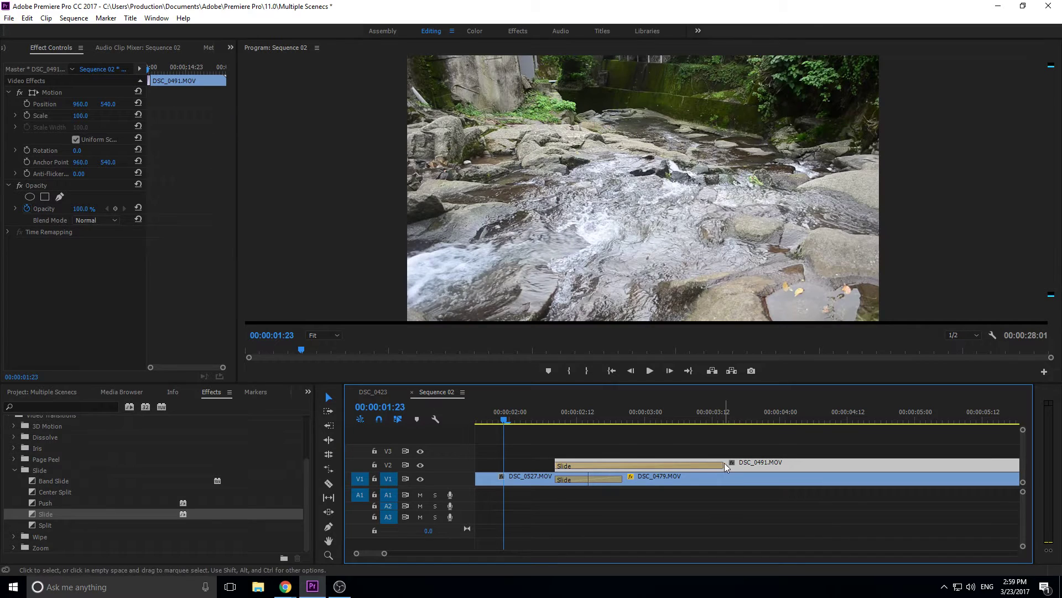
pyautogui.moveTo(725, 463); pyautogui.dragTo(622, 464)
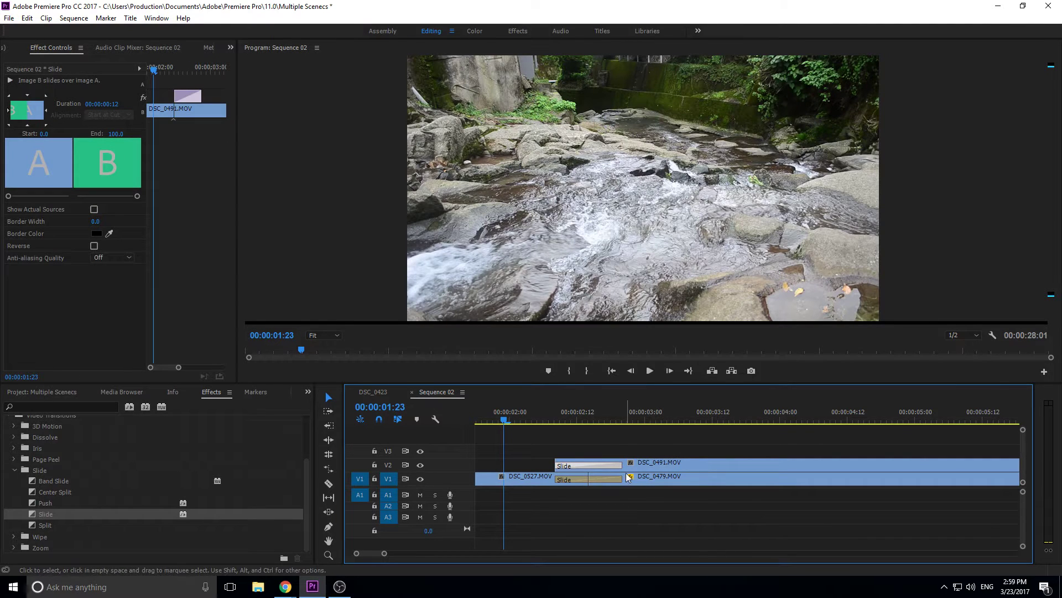
# - Try lengthening the Slide transition on V2 slightly and undo the change
pyautogui.click(572, 420)
pyautogui.moveTo(618, 467); pyautogui.dragTo(639, 465)
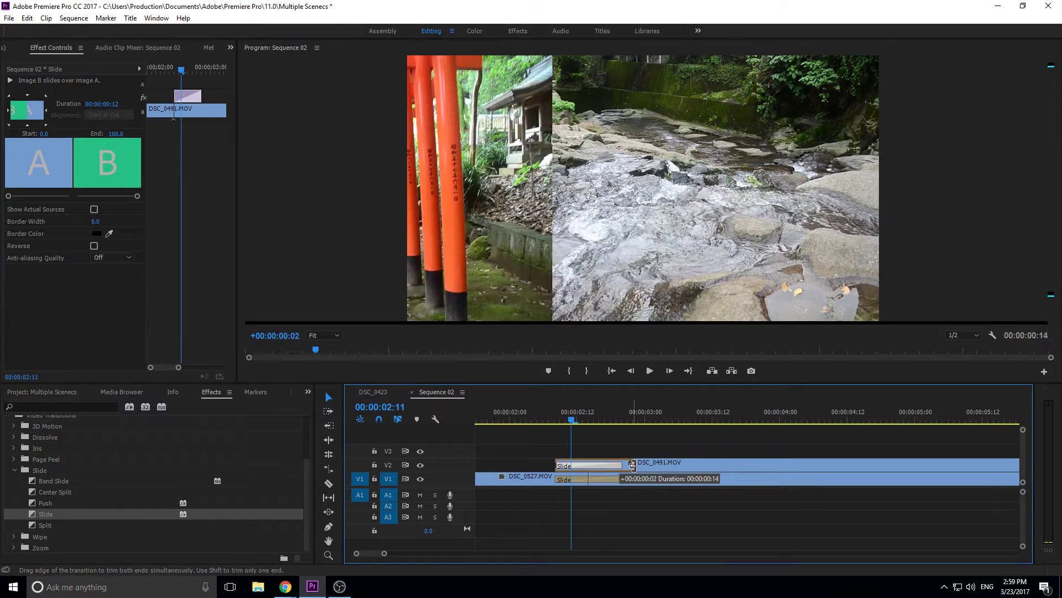
pyautogui.press('space')
pyautogui.moveTo(573, 421)
pyautogui.mouseDown()
pyautogui.moveTo(608, 420)
pyautogui.moveTo(567, 410)
pyautogui.moveTo(626, 411)
pyautogui.moveTo(560, 419)
pyautogui.mouseUp()
pyautogui.hotkey('ctrl', 'z')
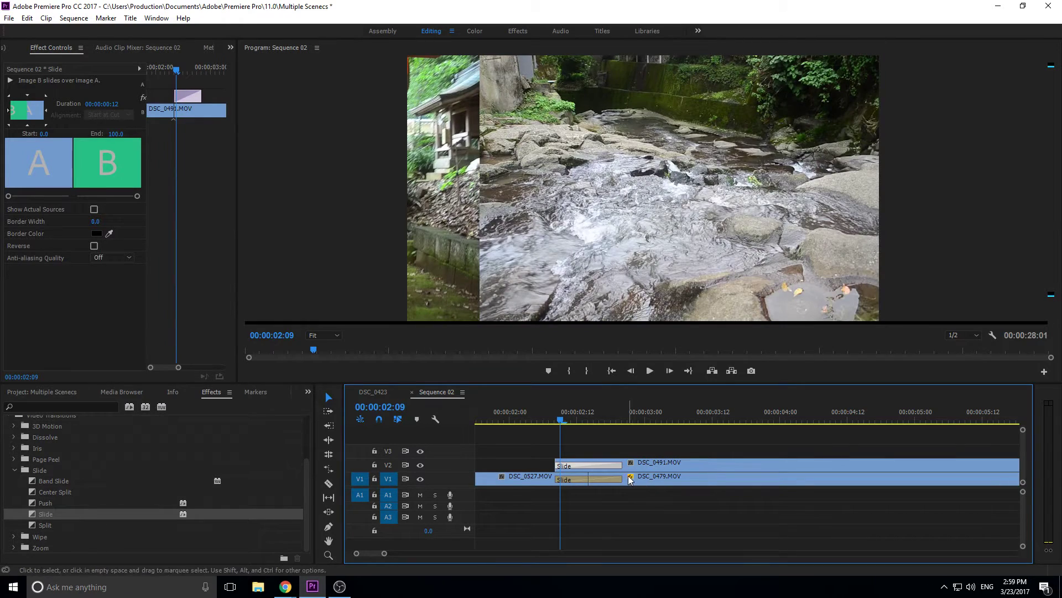
# - Play through the stacked Slide transitions and place the playhead at their end, 00:00:02:20
pyautogui.click(539, 410)
pyautogui.press('space')
pyautogui.press('space')
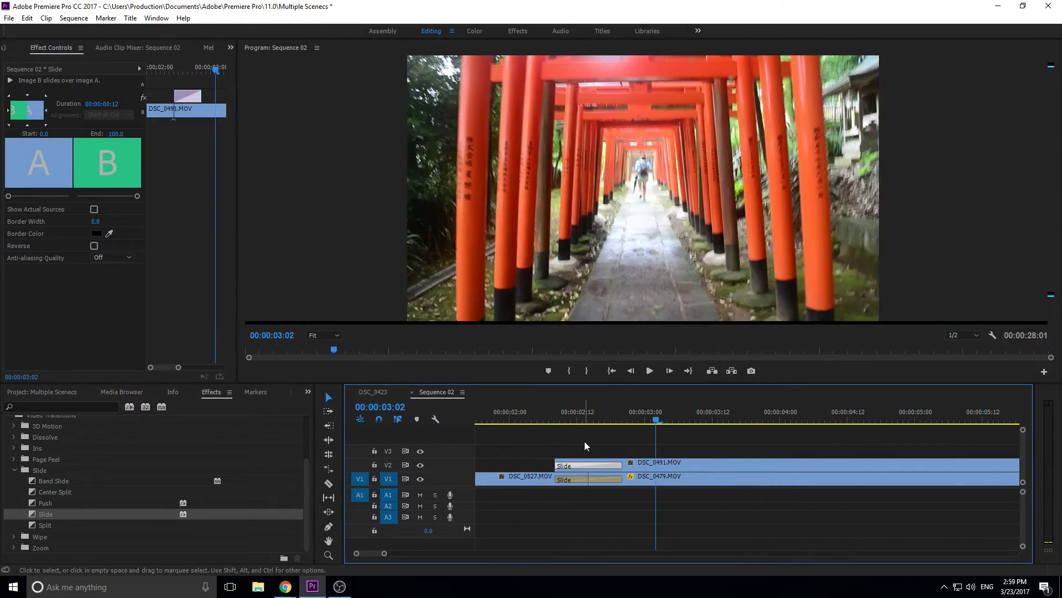
pyautogui.moveTo(589, 408); pyautogui.dragTo(622, 416)
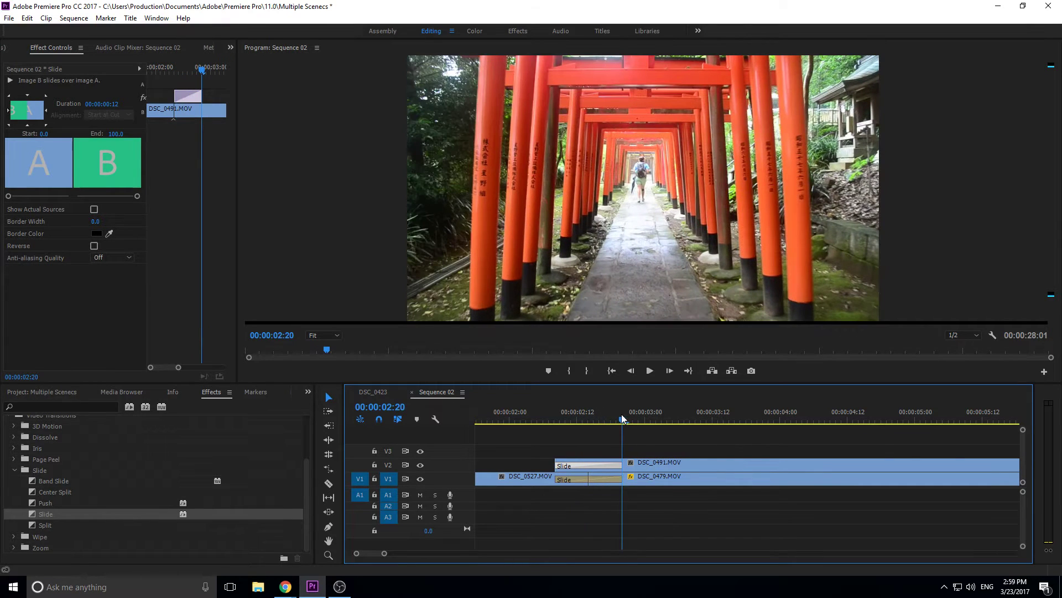
# - Copy the Opacity effect with its mask from DSC_0479.MOV to DSC_0491.MOV and invert the pasted mask
pyautogui.click(679, 484)
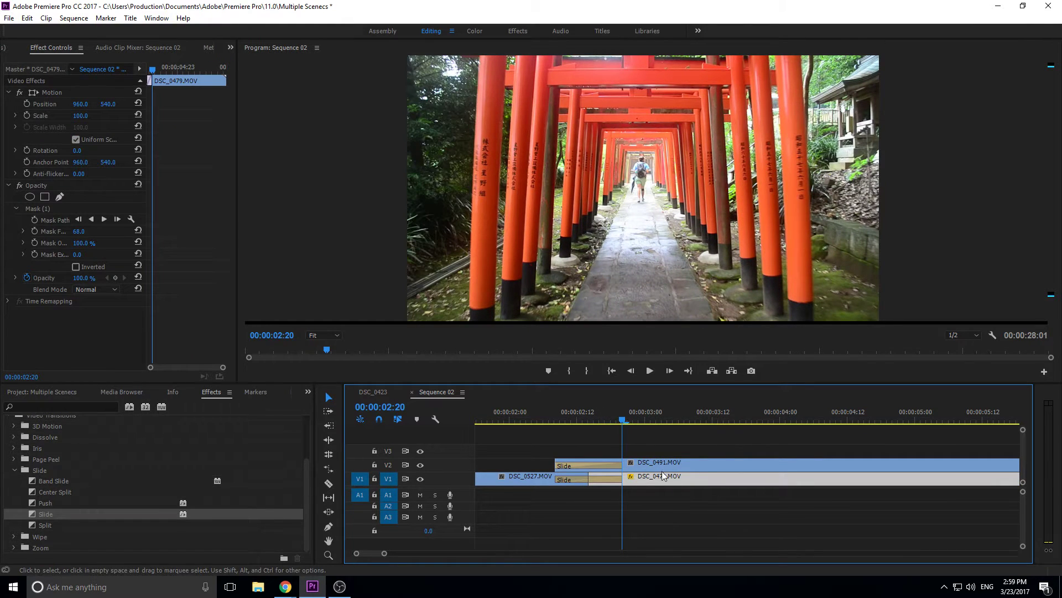
pyautogui.click(37, 209)
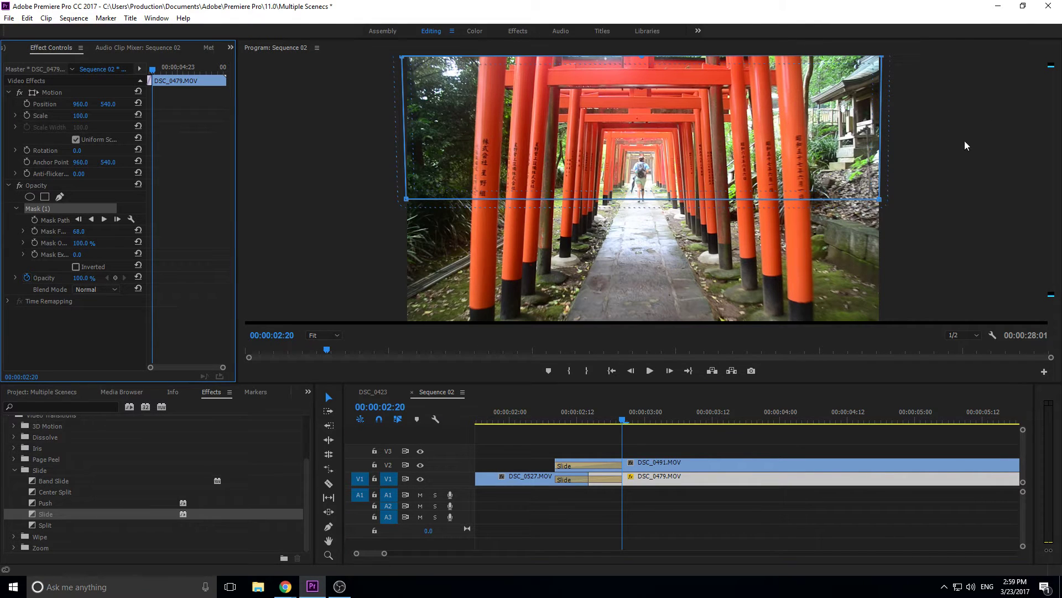
pyautogui.click(31, 185)
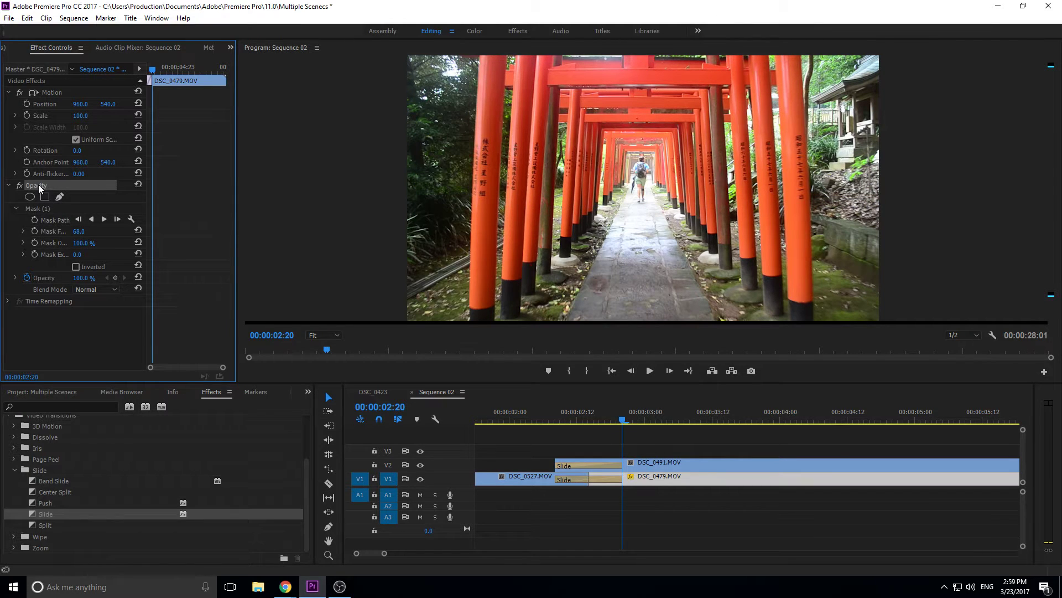
pyautogui.rightClick(38, 187)
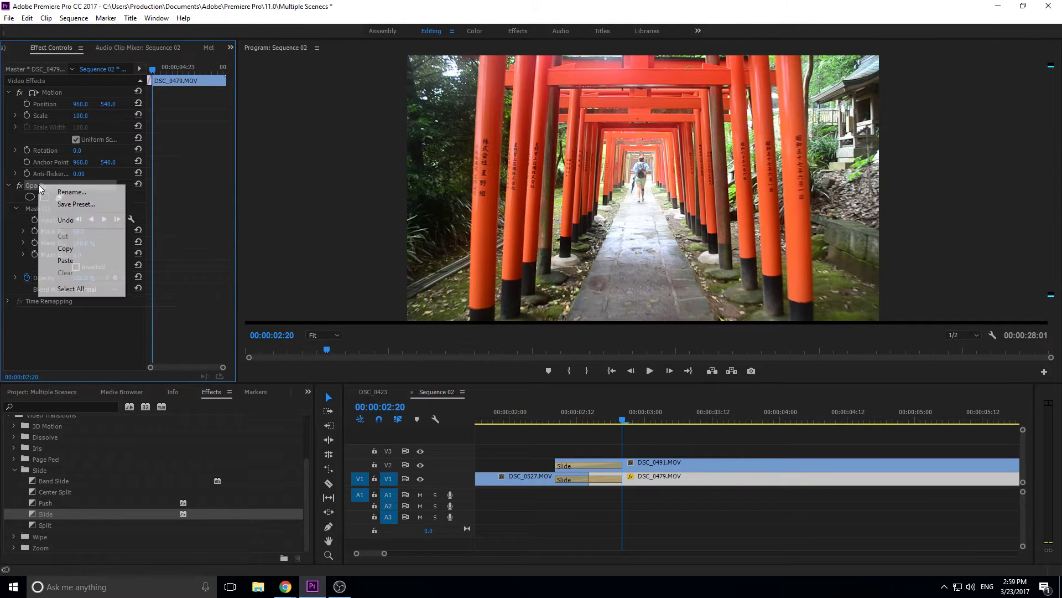
pyautogui.click(81, 248)
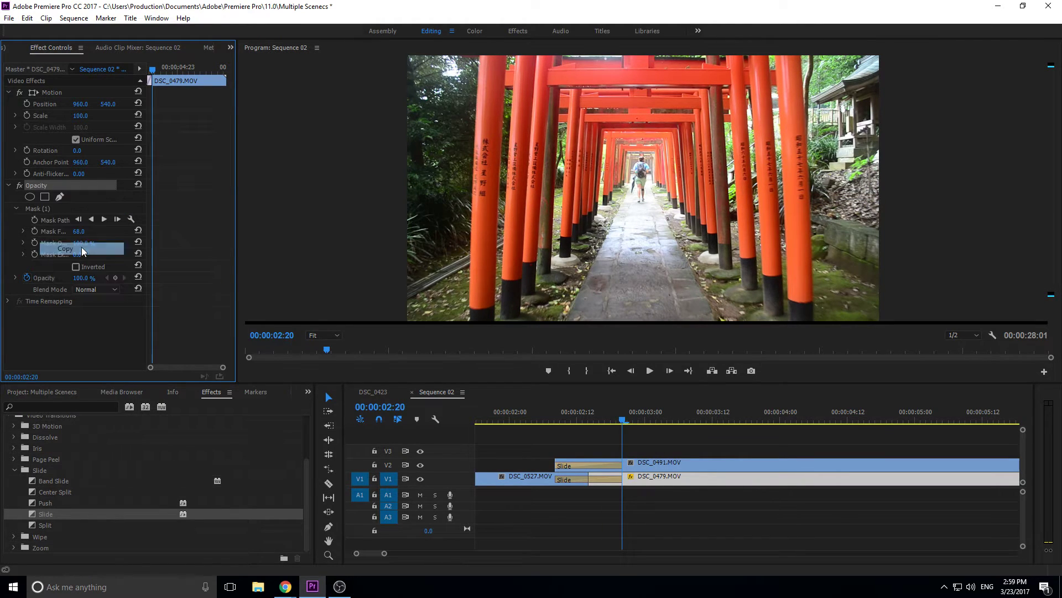
pyautogui.click(677, 462)
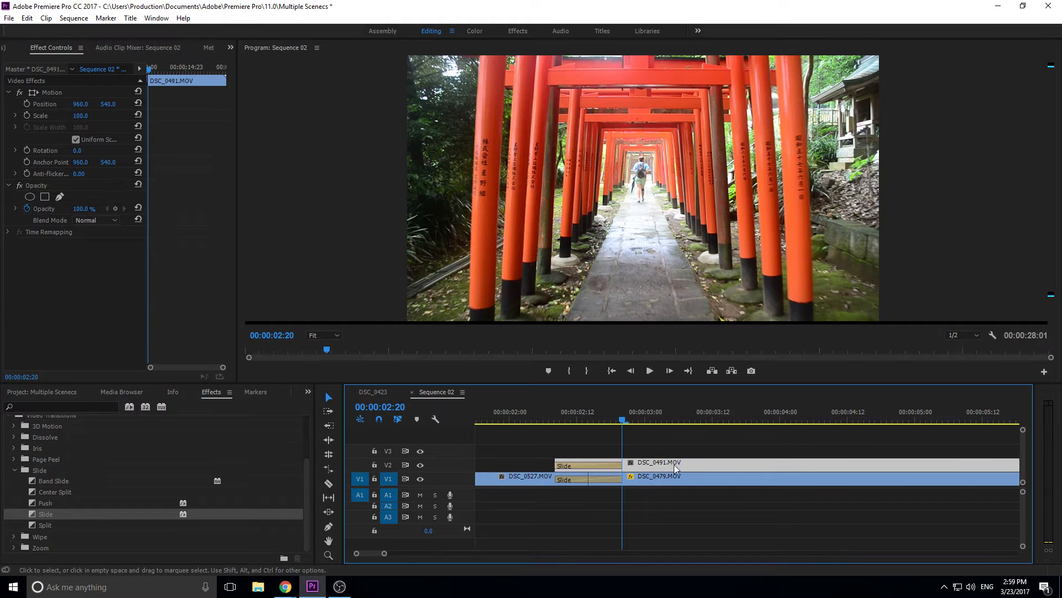
pyautogui.rightClick(32, 187)
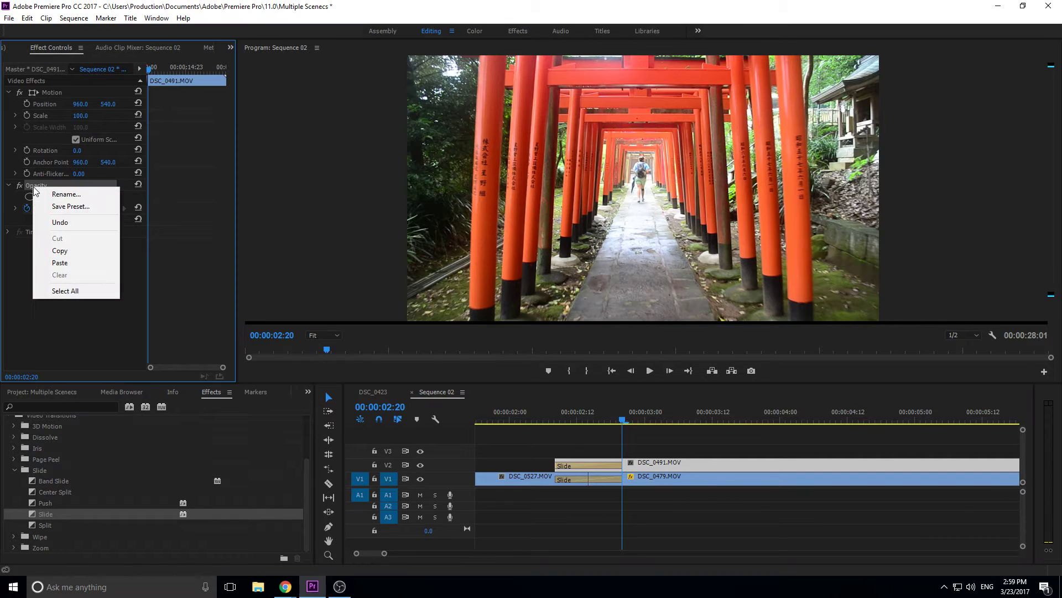
pyautogui.click(60, 263)
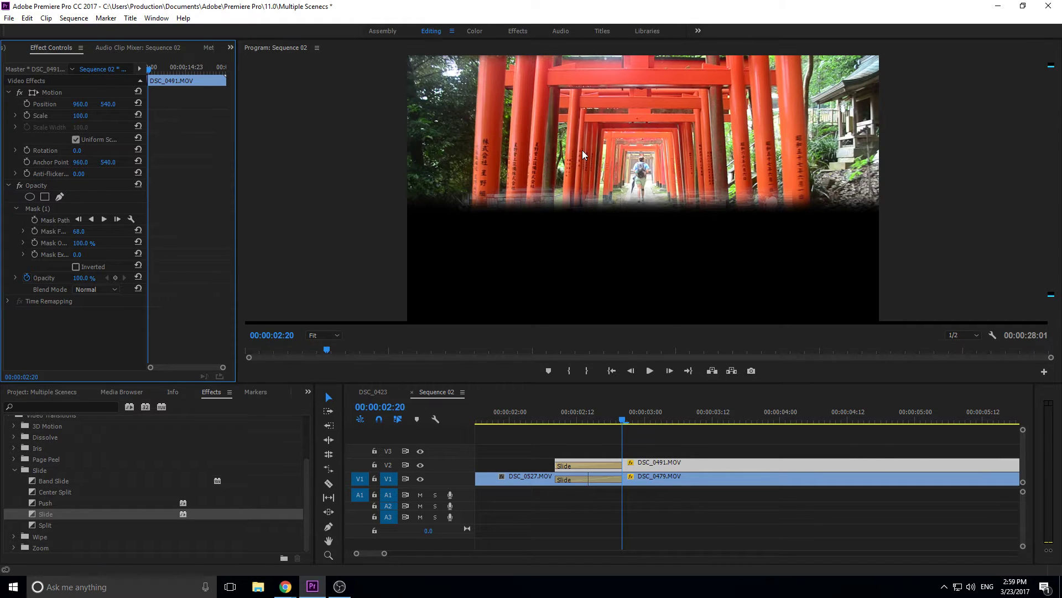
pyautogui.click(76, 266)
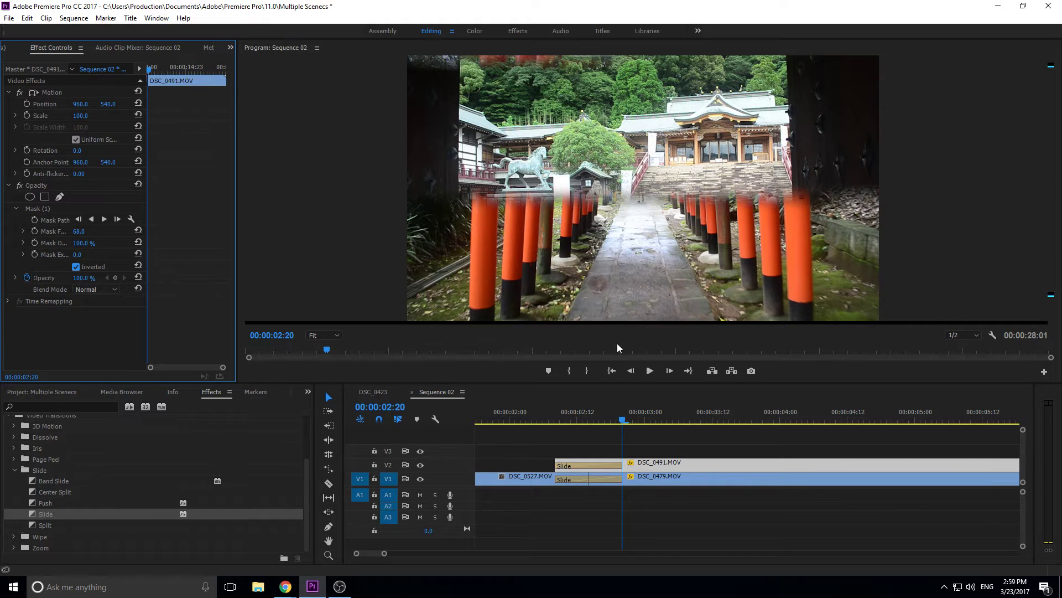
# - Set the mask feather to 30 on DSC_0491.MOV and to 31 on DSC_0479.MOV, viewing the frame at 00:00:02:21
pyautogui.moveTo(629, 412); pyautogui.dragTo(628, 443)
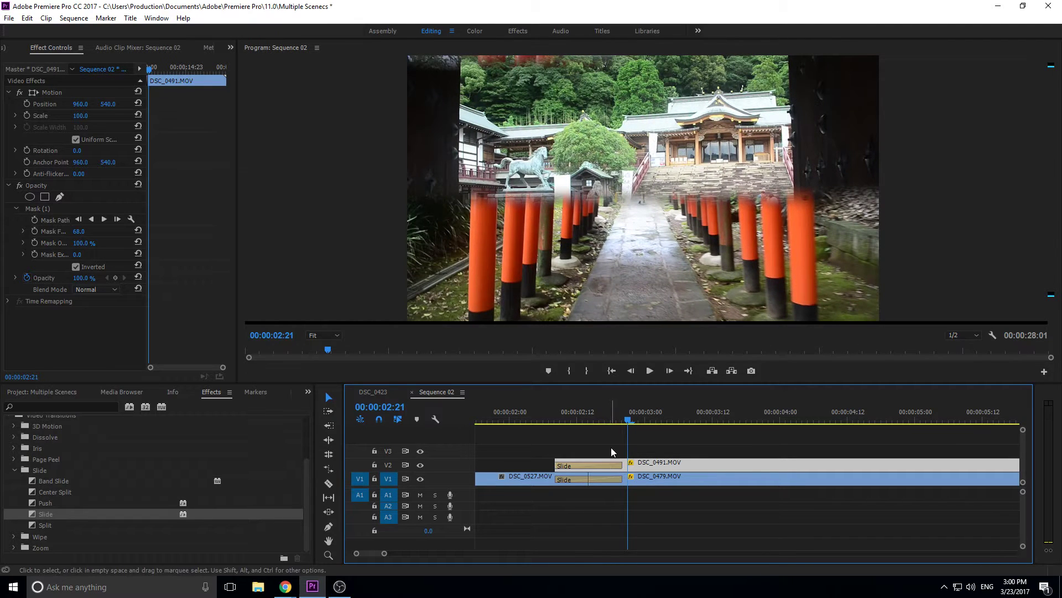
pyautogui.moveTo(86, 232); pyautogui.dragTo(73, 232)
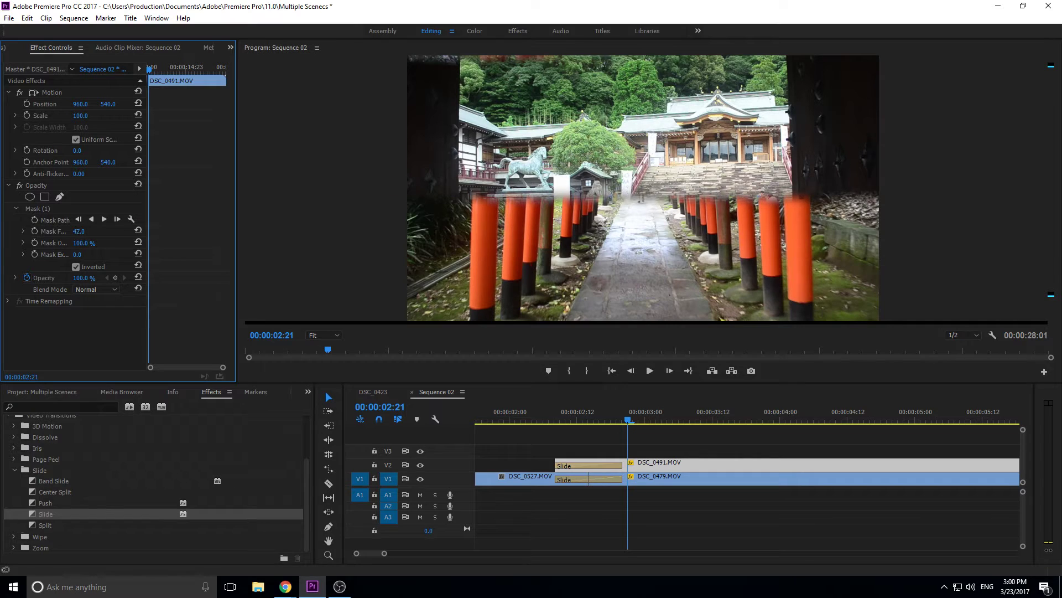
pyautogui.click(659, 480)
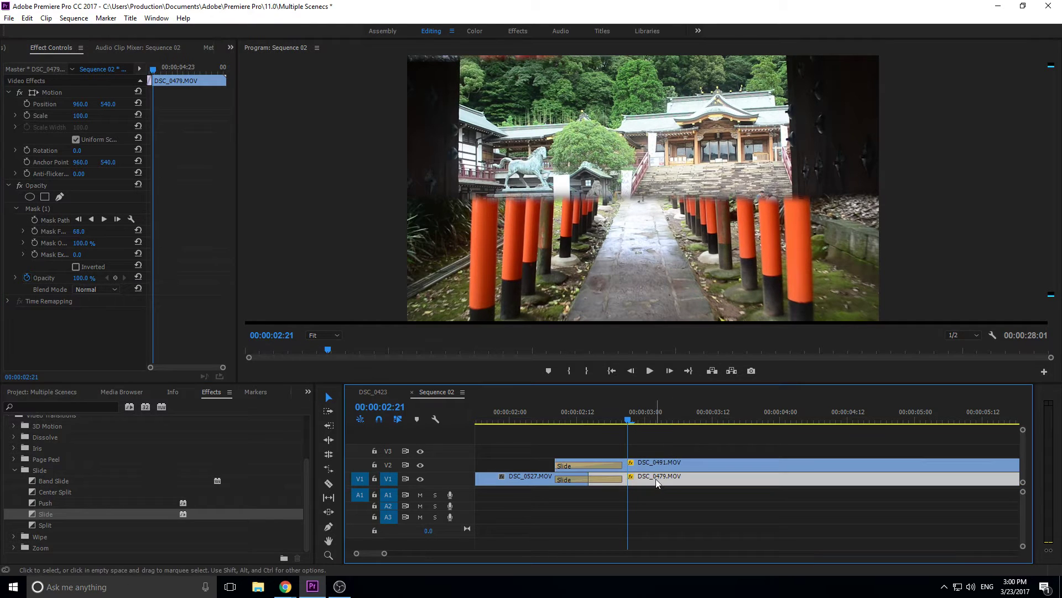
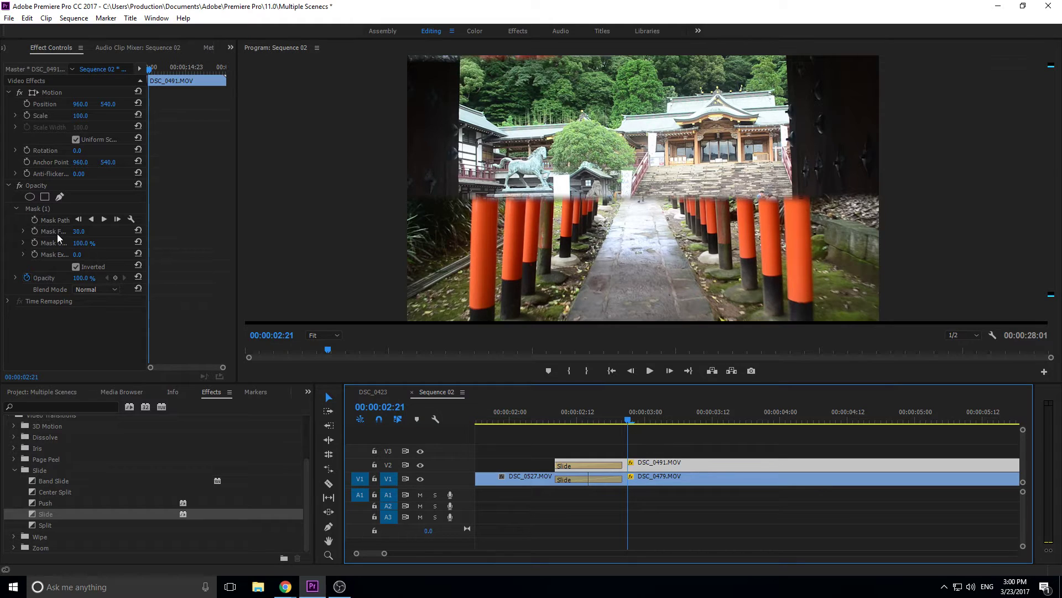
# - Pull both upper corners of the DSC_0491.MOV mask slightly beyond the top edge of the picture
pyautogui.click(41, 208)
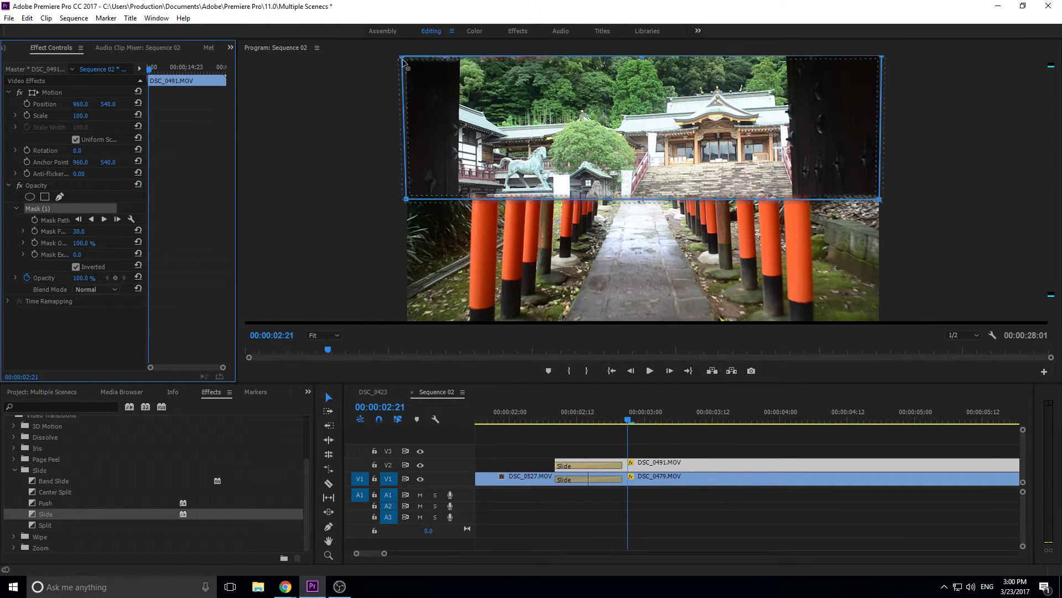
pyautogui.moveTo(403, 61); pyautogui.dragTo(402, 52)
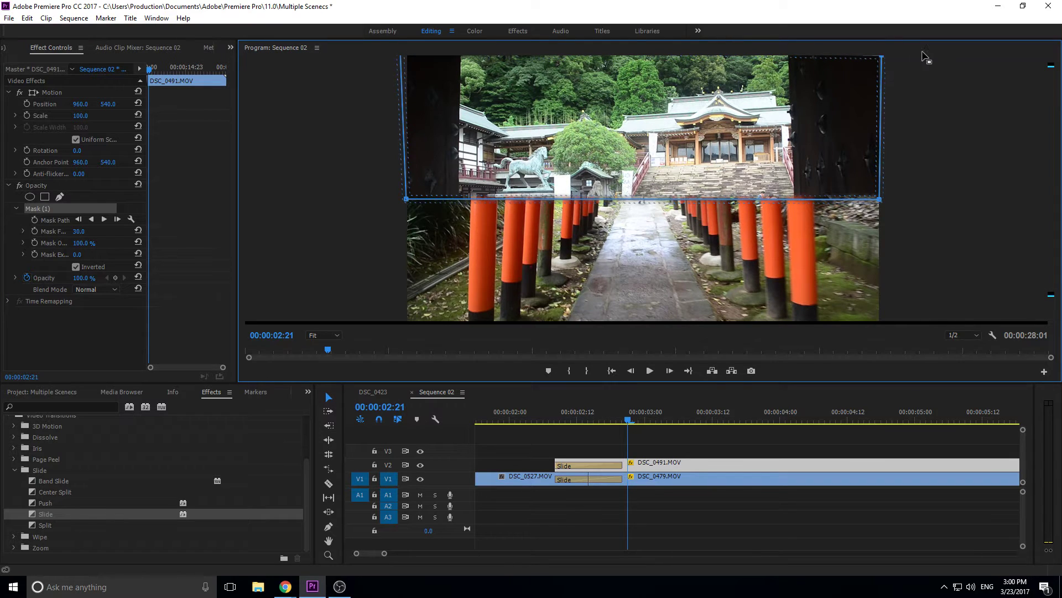
pyautogui.moveTo(883, 57); pyautogui.dragTo(888, 45)
pyautogui.click(720, 444)
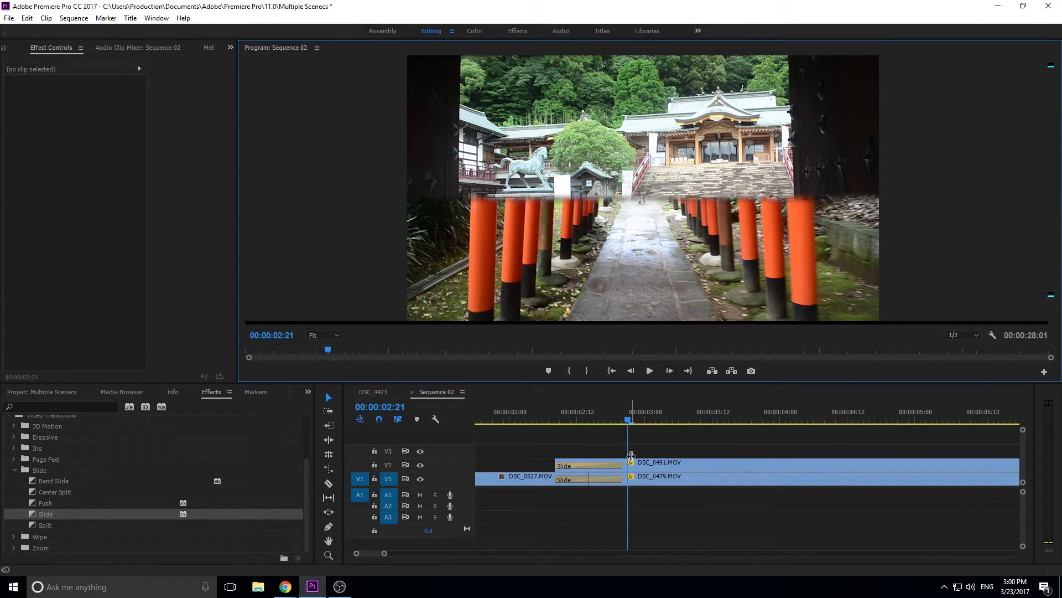
# - Raise both lower corners of the DSC_0479.MOV mask slightly, to just above the upper edge of the DSC_0491.MOV picture
pyautogui.click(649, 466)
pyautogui.click(650, 480)
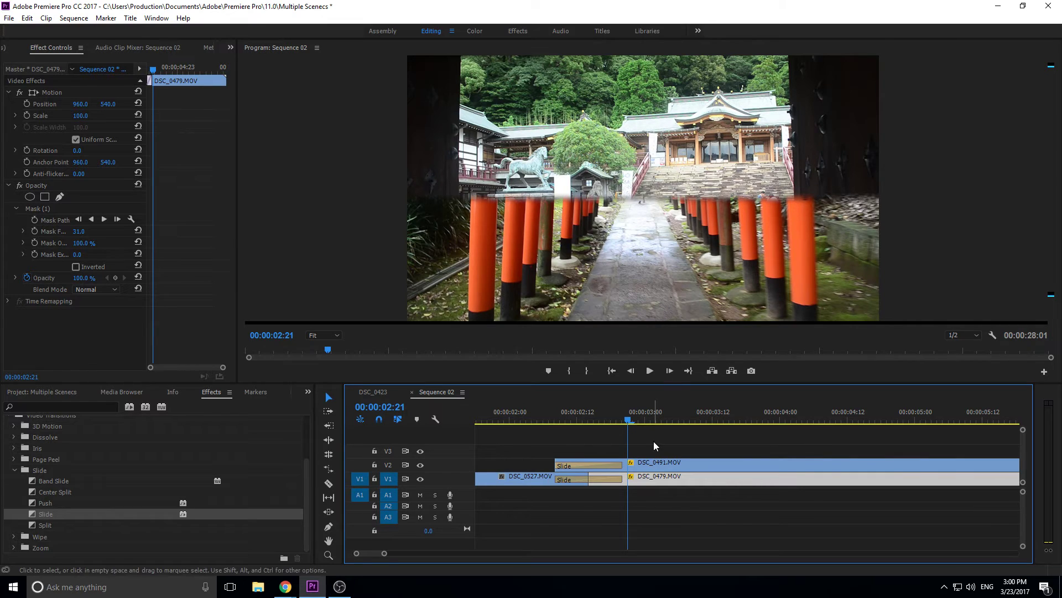
pyautogui.click(646, 468)
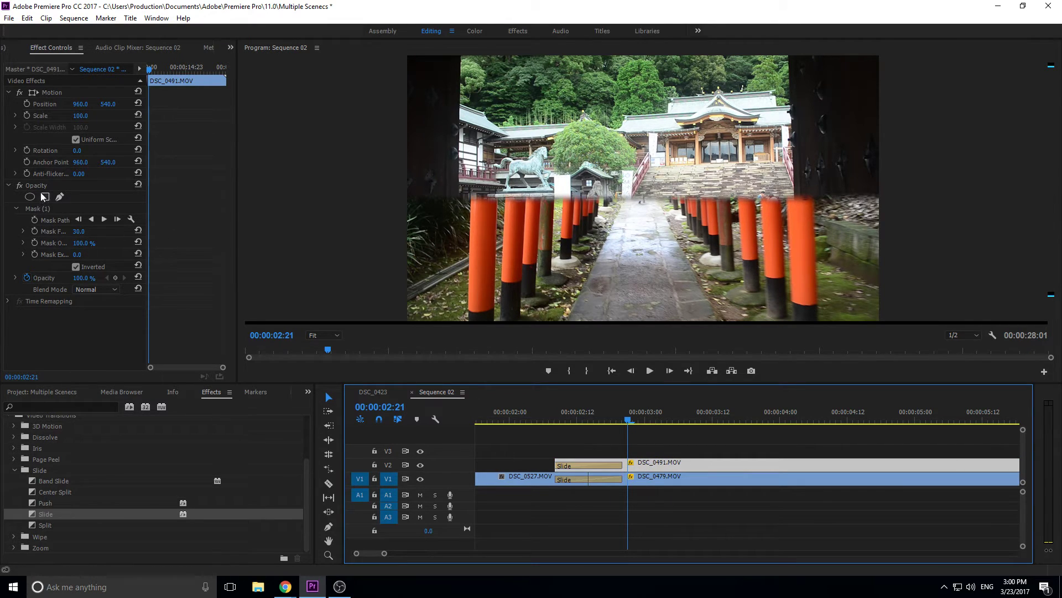
pyautogui.click(677, 477)
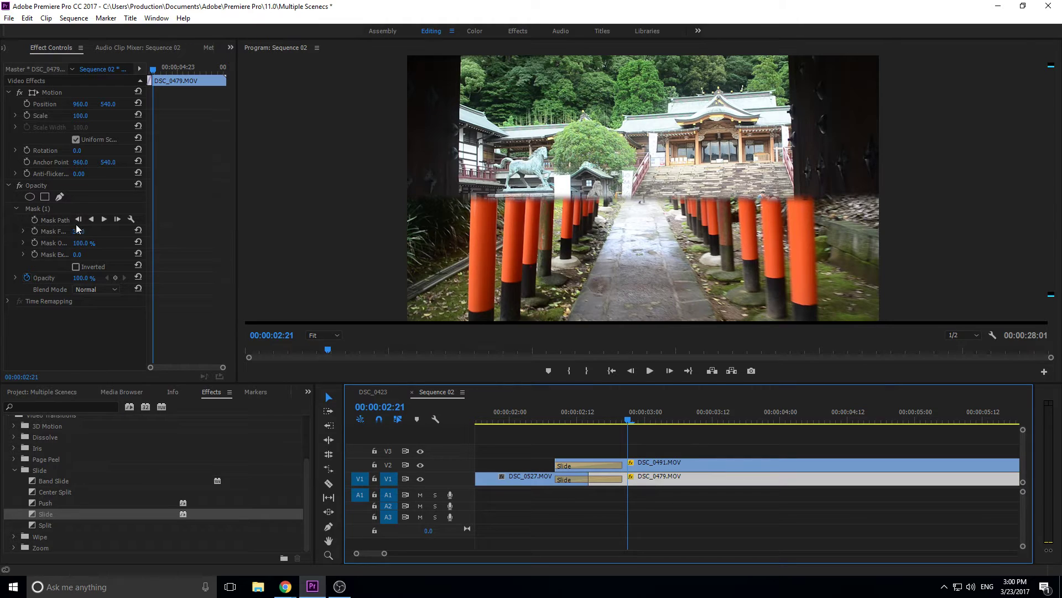
pyautogui.click(45, 209)
pyautogui.moveTo(409, 204); pyautogui.dragTo(406, 192)
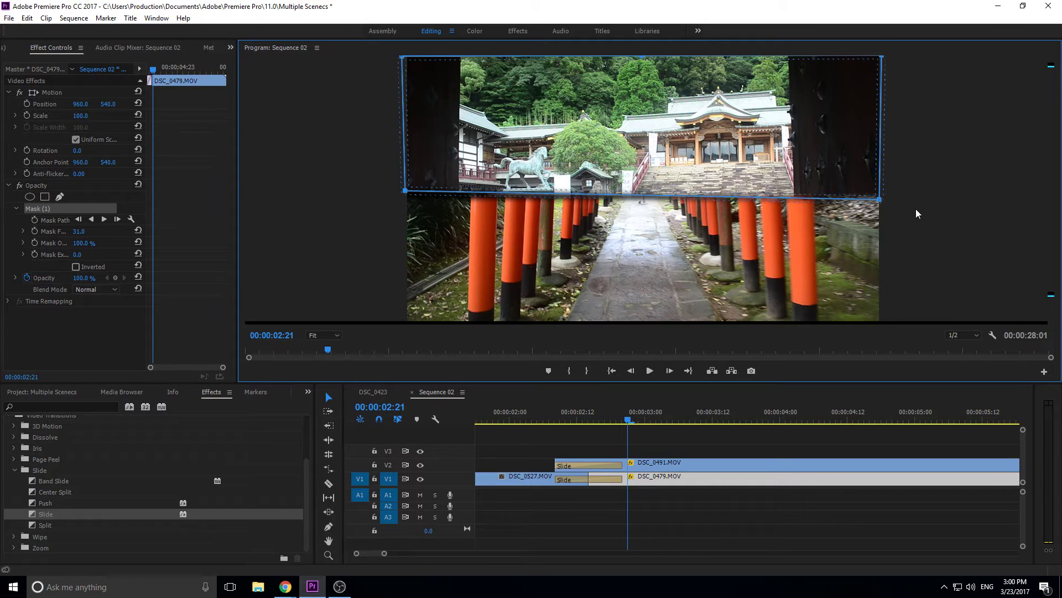
pyautogui.moveTo(881, 200); pyautogui.dragTo(885, 190)
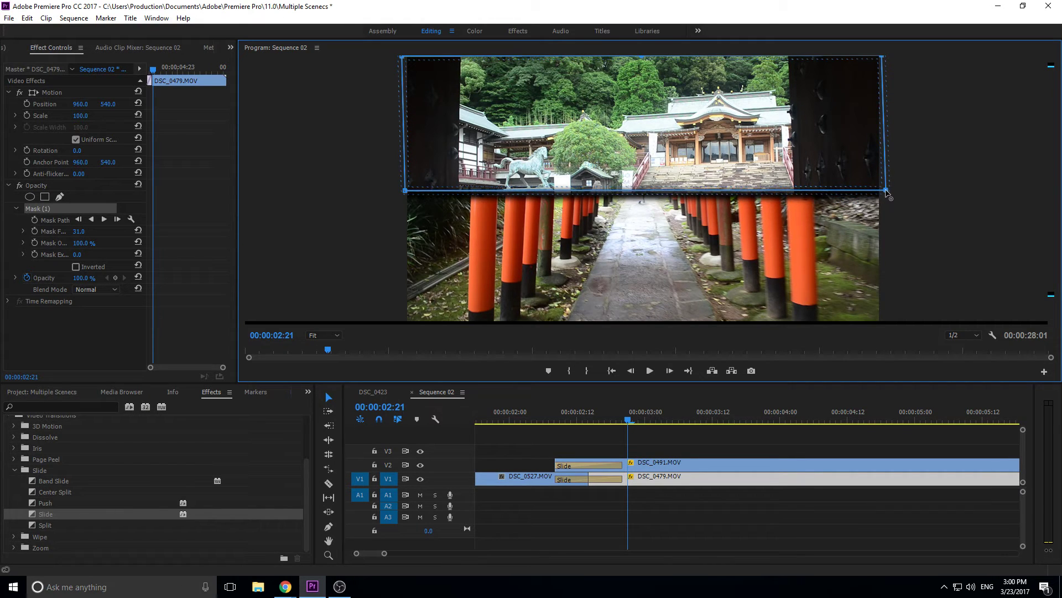
pyautogui.click(699, 505)
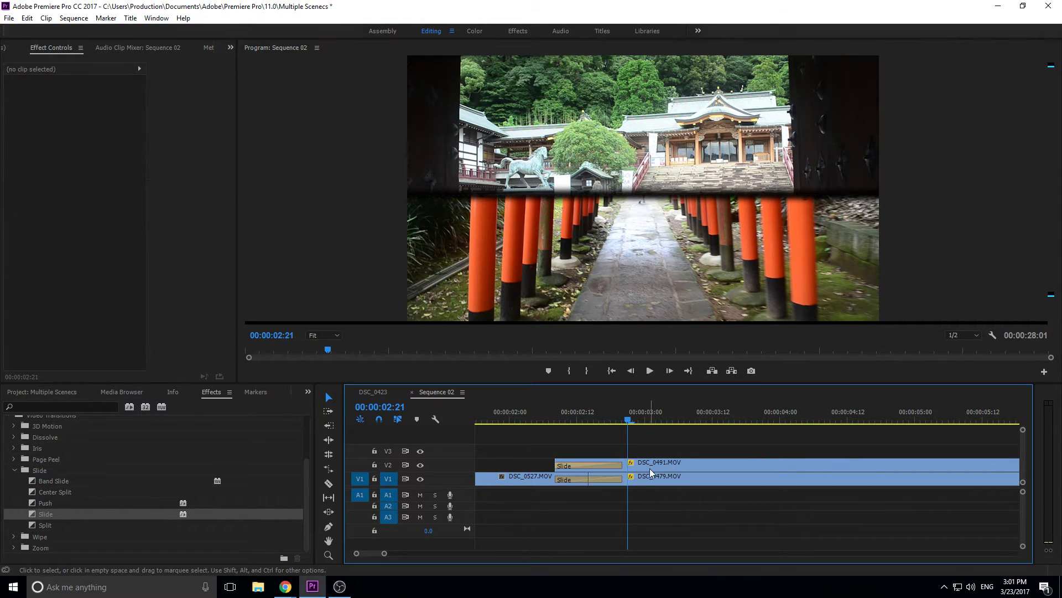
# - Play the split screen from just before the end of the Slide transitions and return the playhead to 00:00:03:03
pyautogui.moveTo(618, 425)
pyautogui.mouseDown()
pyautogui.moveTo(533, 407)
pyautogui.moveTo(582, 451)
pyautogui.moveTo(615, 443)
pyautogui.mouseUp()
pyautogui.press('space')
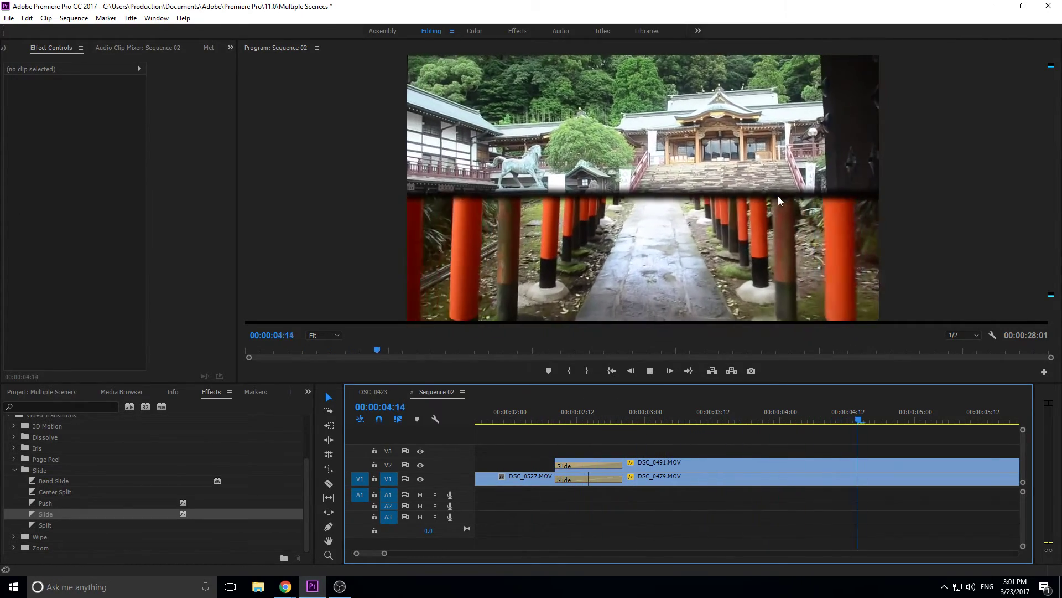
pyautogui.press('space')
pyautogui.moveTo(891, 420); pyautogui.dragTo(663, 409)
pyautogui.click(672, 291)
# - Try moving DSC_0491.MOV down to a vertical position of 729 and undo the move
pyautogui.click(648, 467)
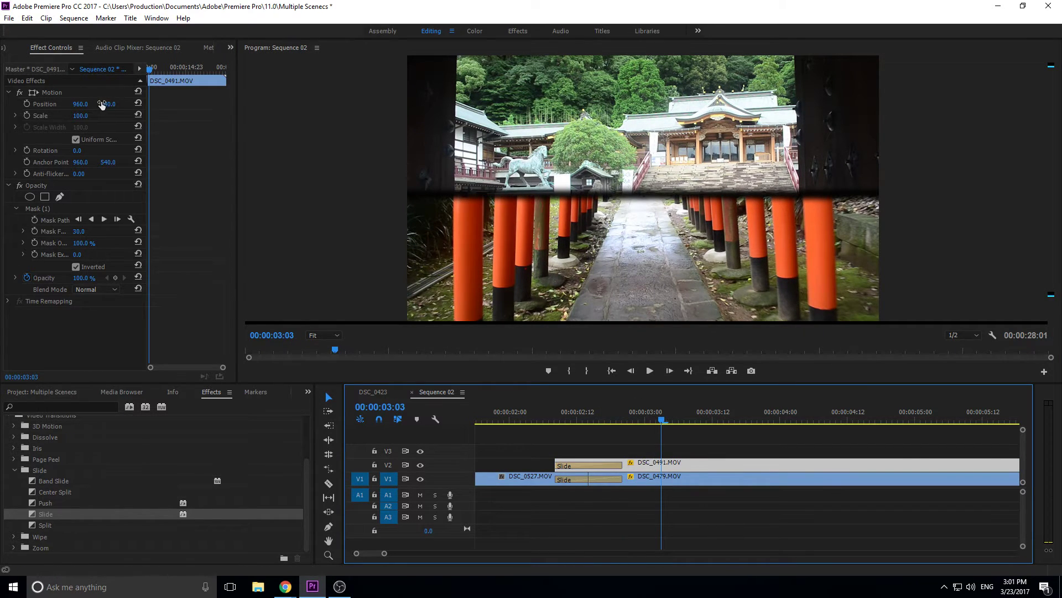
pyautogui.moveTo(104, 104); pyautogui.dragTo(203, 105)
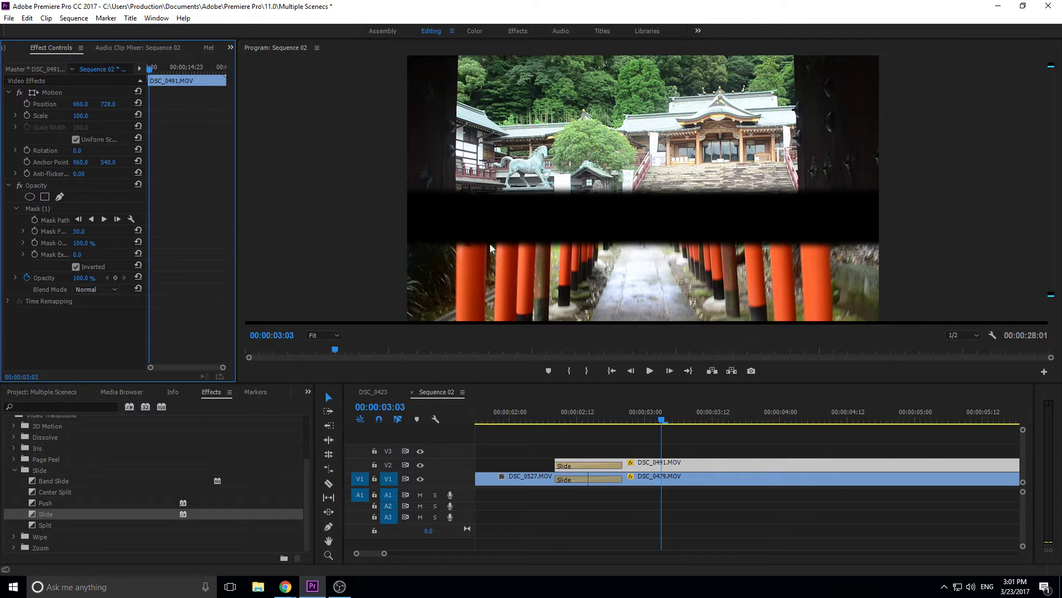
pyautogui.hotkey('ctrl', 'z')
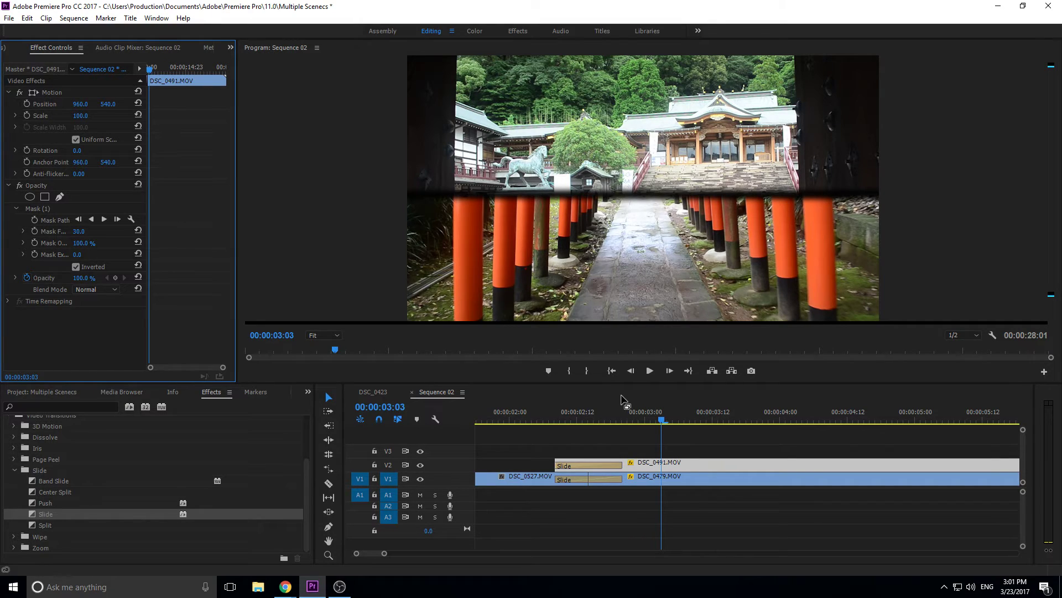
# - Play the sequence from 00:00:01:20 through the Slide transitions into the split screen, stopping at 00:00:05:02
pyautogui.moveTo(646, 420); pyautogui.dragTo(487, 402)
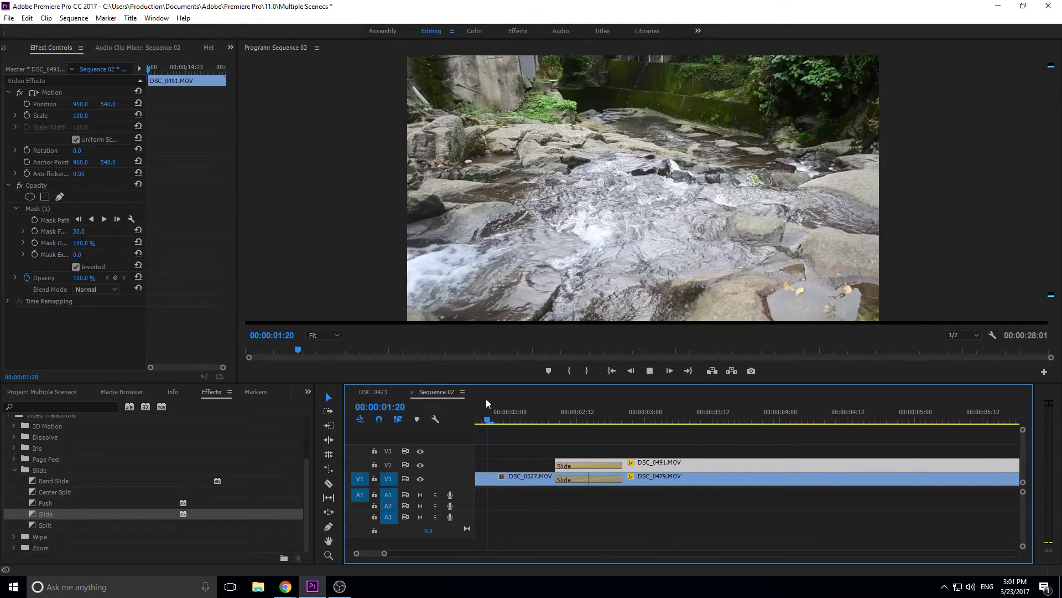
pyautogui.press('space')
pyautogui.scroll(5, 553, 437)
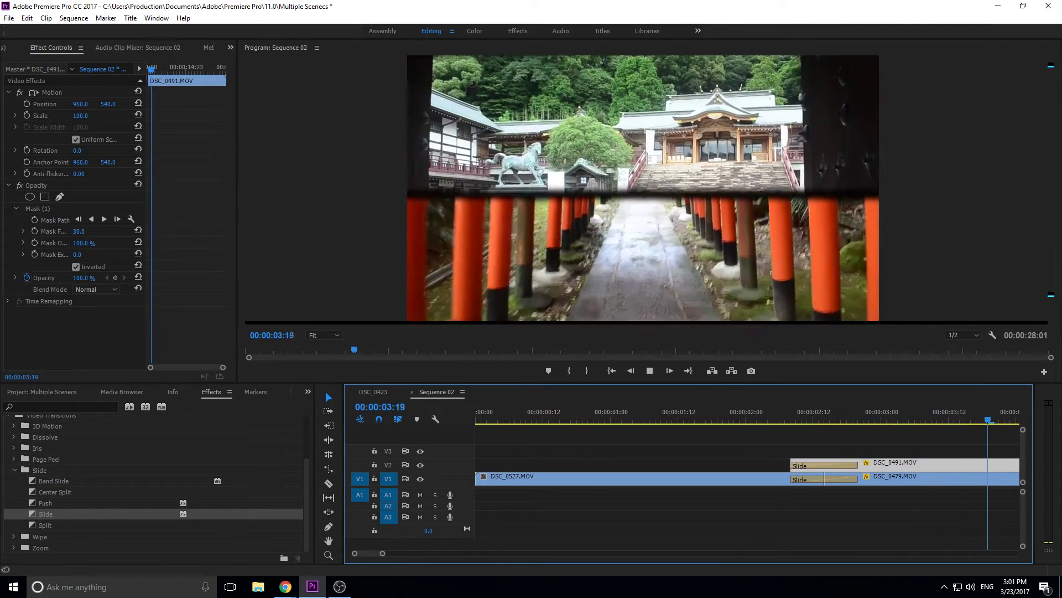
pyautogui.press('space')
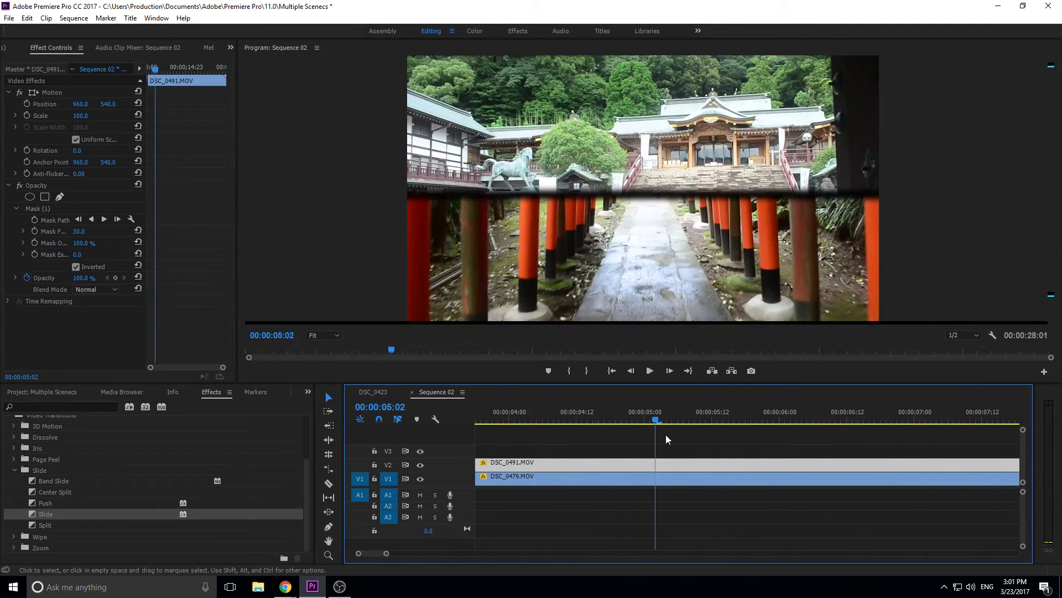
# - Split DSC_0491.MOV on V2 at 00:00:04:09 and delete the part after the cut
pyautogui.press('c')
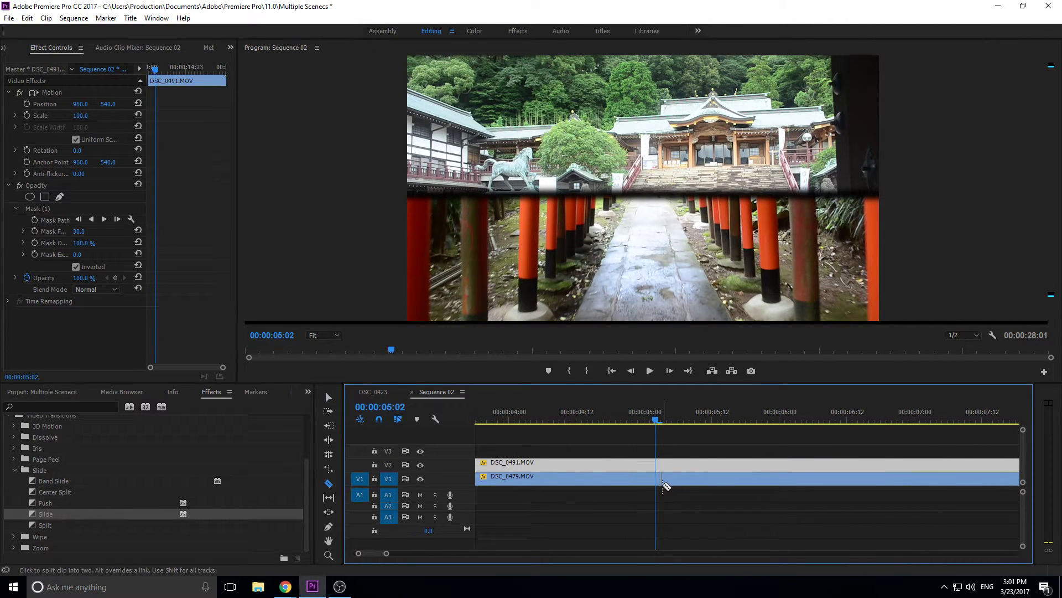
pyautogui.moveTo(488, 397); pyautogui.dragTo(503, 397)
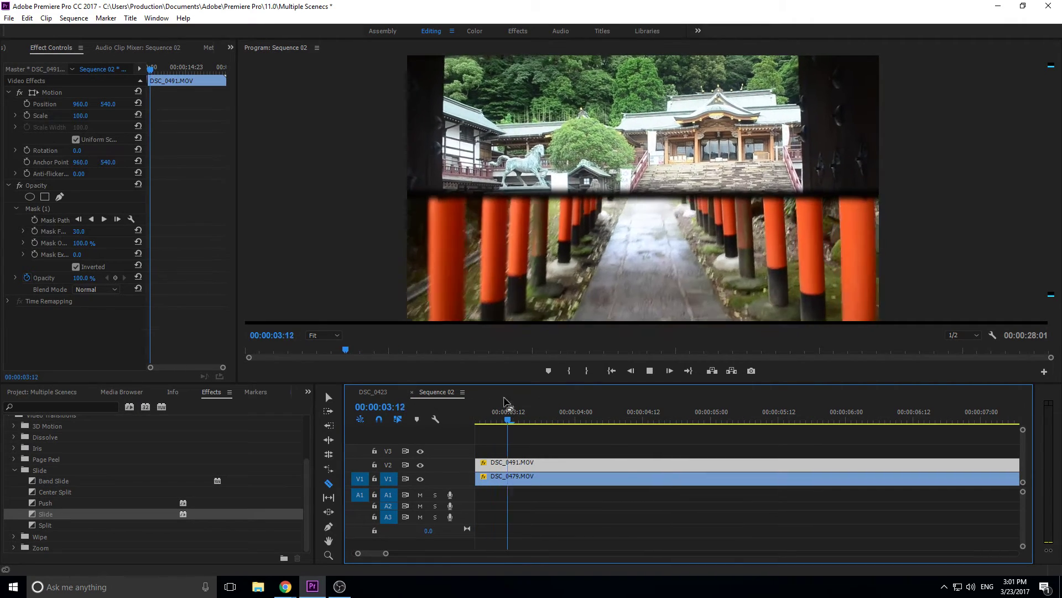
pyautogui.click(712, 465)
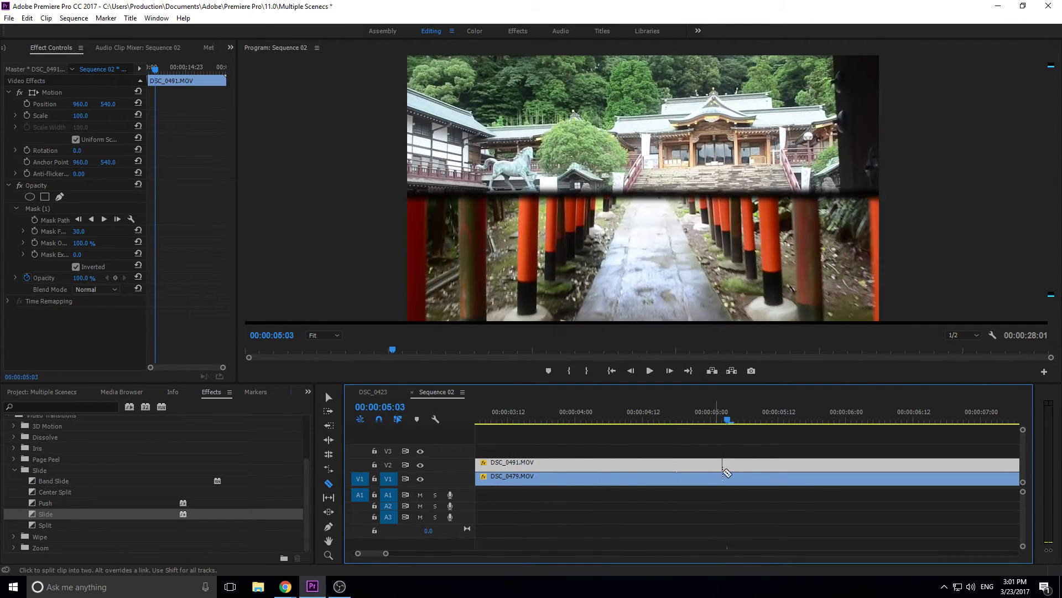
pyautogui.moveTo(480, 409); pyautogui.dragTo(758, 404)
pyautogui.click(758, 464)
pyautogui.press('v')
pyautogui.click(786, 465)
pyautogui.moveTo(781, 465); pyautogui.dragTo(825, 466)
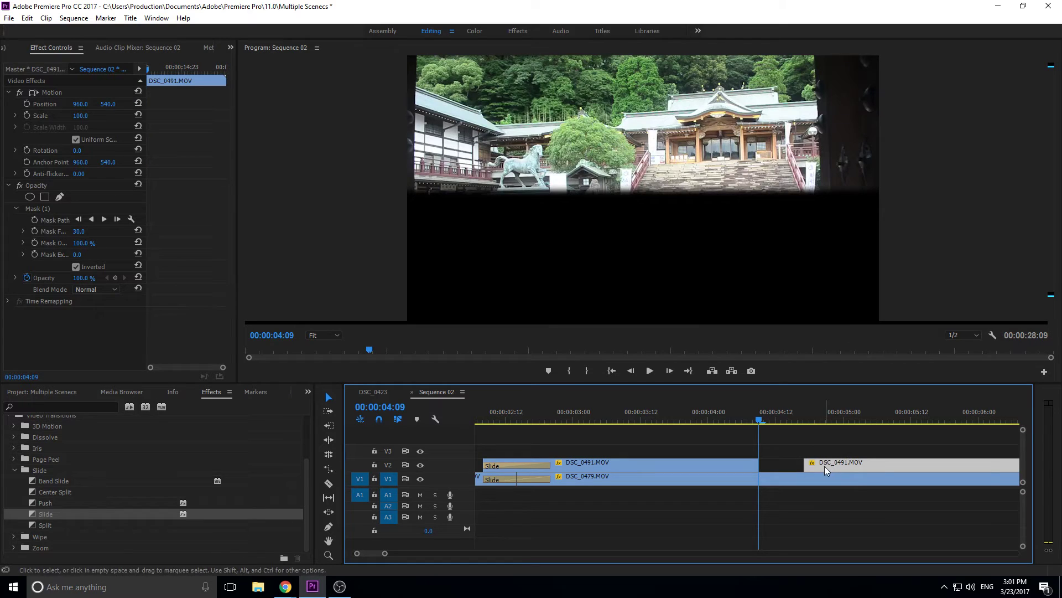
pyautogui.click(746, 411)
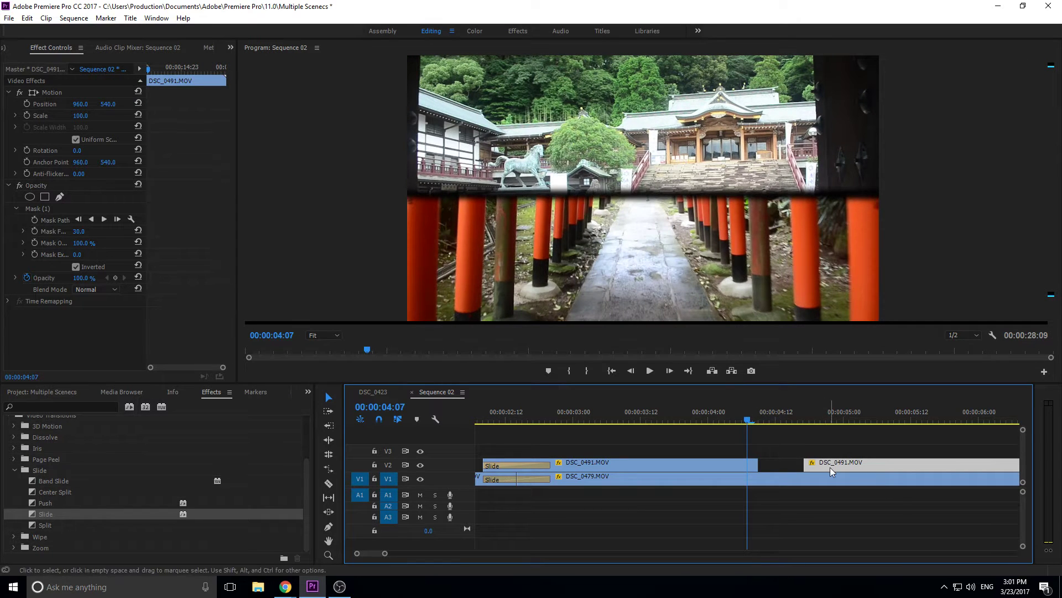
pyautogui.press('Delete')
# - Place DSC_0423.MOV from the project on V2 directly after the shortened DSC_0491.MOV
pyautogui.click(48, 392)
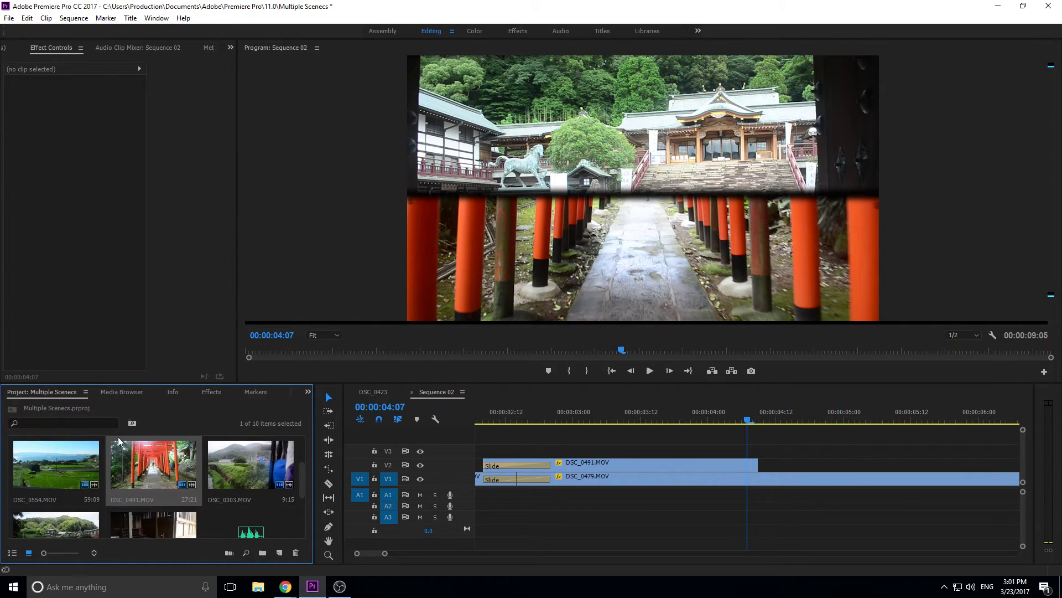
pyautogui.click(263, 454)
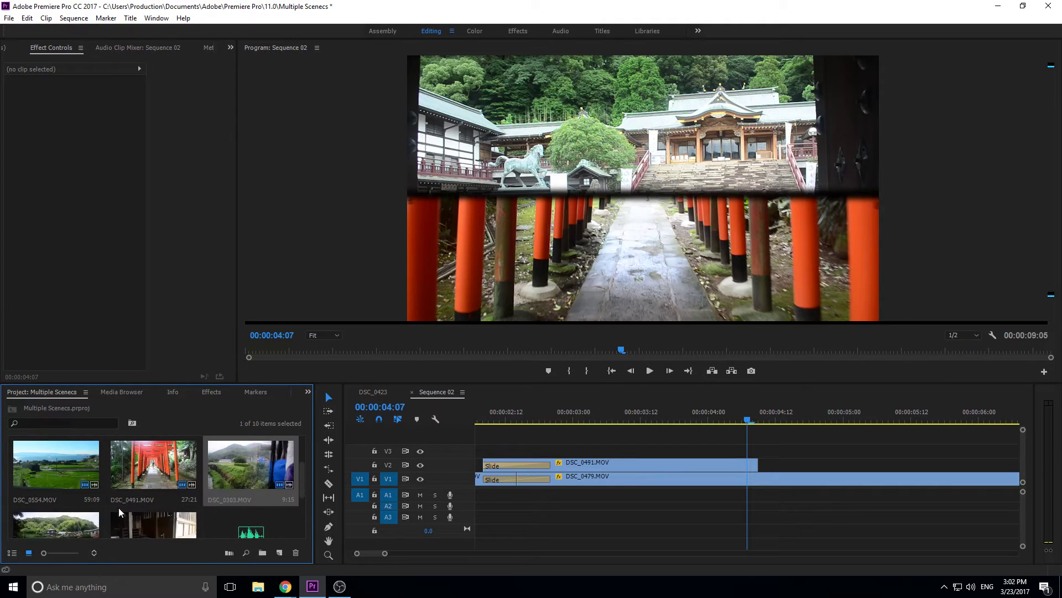
pyautogui.scroll(-2, 263, 465)
pyautogui.moveTo(55, 464); pyautogui.dragTo(779, 463)
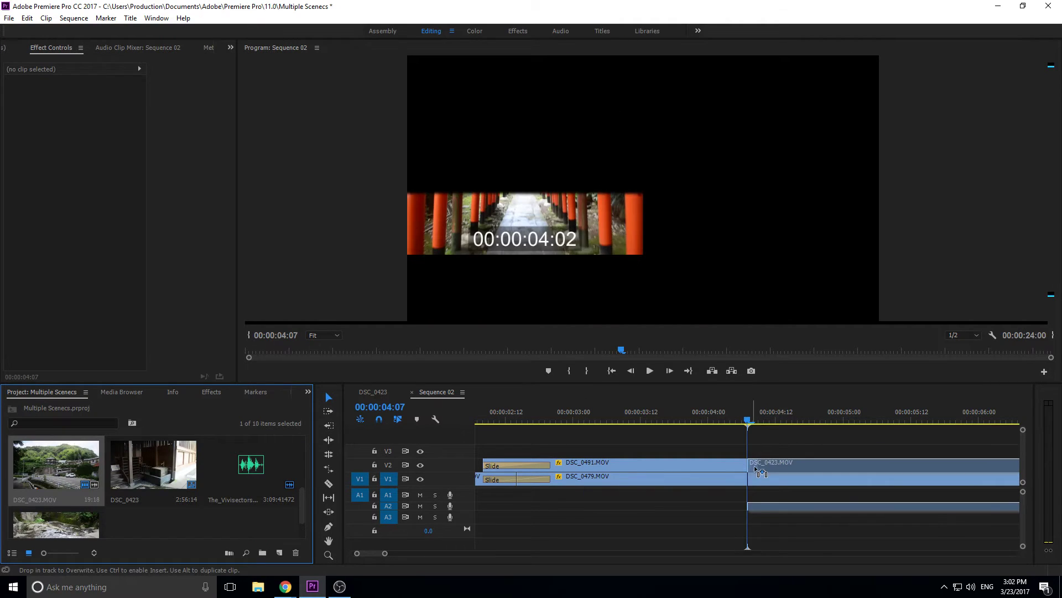
# - Unlink DSC_0423.MOV from its audio and delete the audio part from A2
pyautogui.rightClick(779, 463)
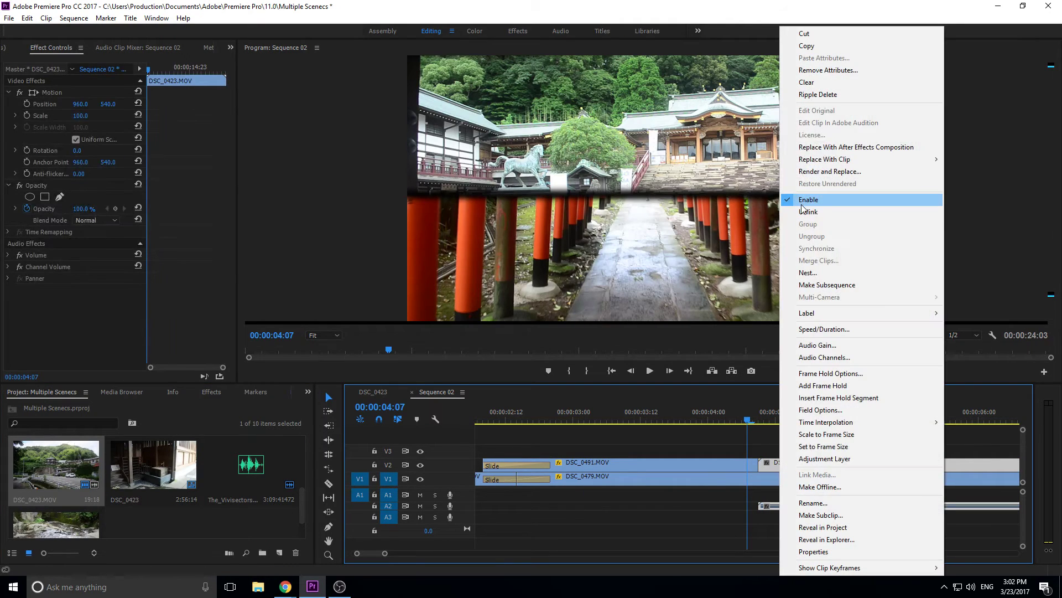
pyautogui.click(808, 211)
pyautogui.click(780, 513)
pyautogui.click(778, 505)
pyautogui.press('Delete')
# - Add a Push transition centred on the cut between DSC_0491.MOV and DSC_0423.MOV on V2
pyautogui.click(173, 391)
pyautogui.click(211, 391)
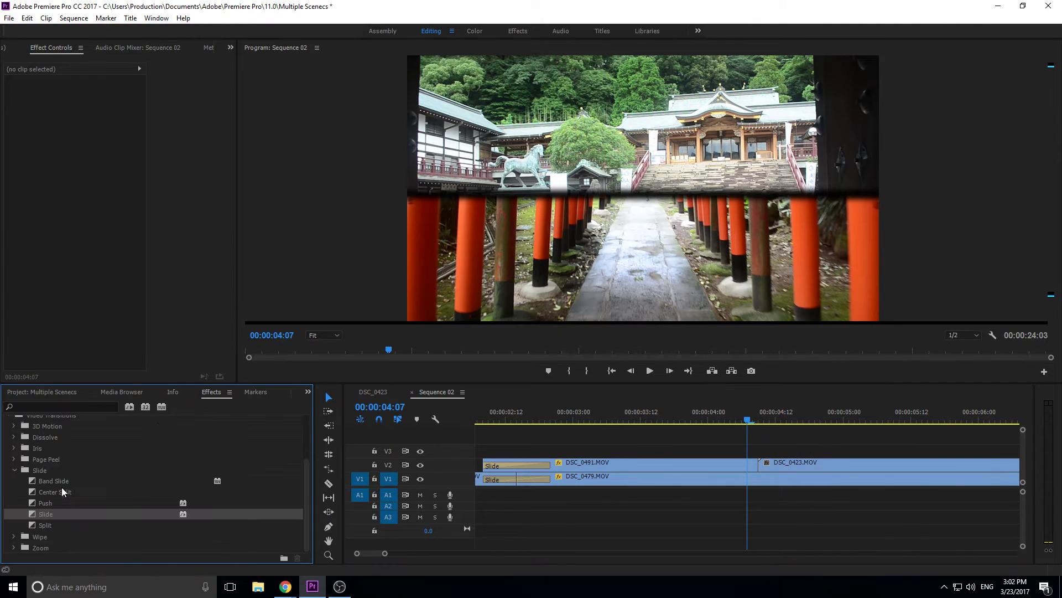
pyautogui.moveTo(54, 503); pyautogui.dragTo(774, 469)
pyautogui.click(773, 460)
pyautogui.moveTo(72, 504); pyautogui.dragTo(662, 461)
pyautogui.moveTo(768, 458); pyautogui.dragTo(724, 466)
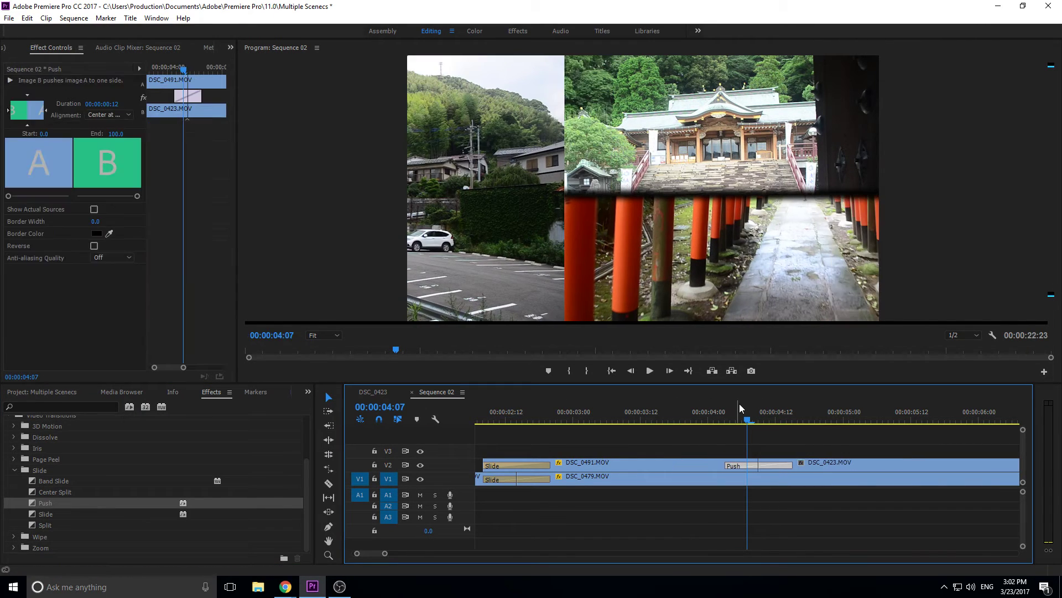
# - Play and scrub through the Push transition on V2, leaving the playhead at its start, 00:00:04:03
pyautogui.click(699, 416)
pyautogui.press('space')
pyautogui.press('space')
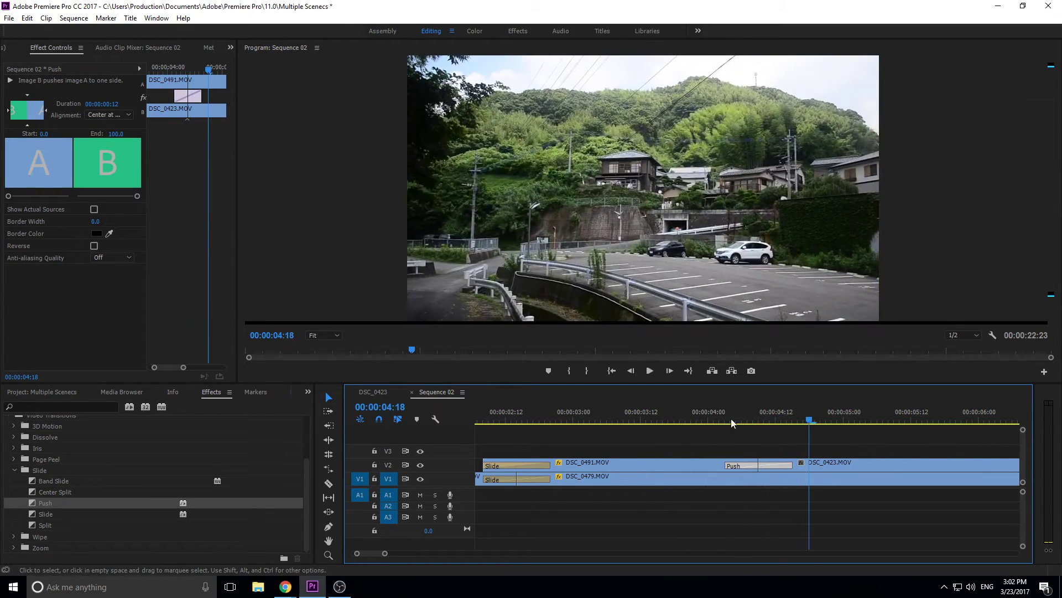
pyautogui.moveTo(739, 411); pyautogui.dragTo(753, 433)
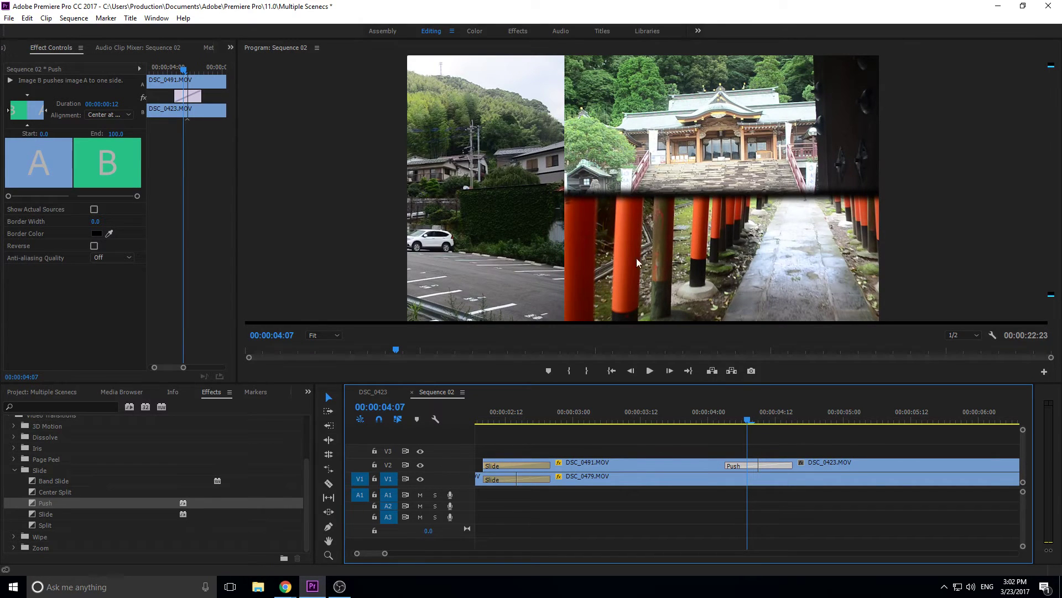
pyautogui.moveTo(751, 412); pyautogui.dragTo(725, 412)
pyautogui.press('space')
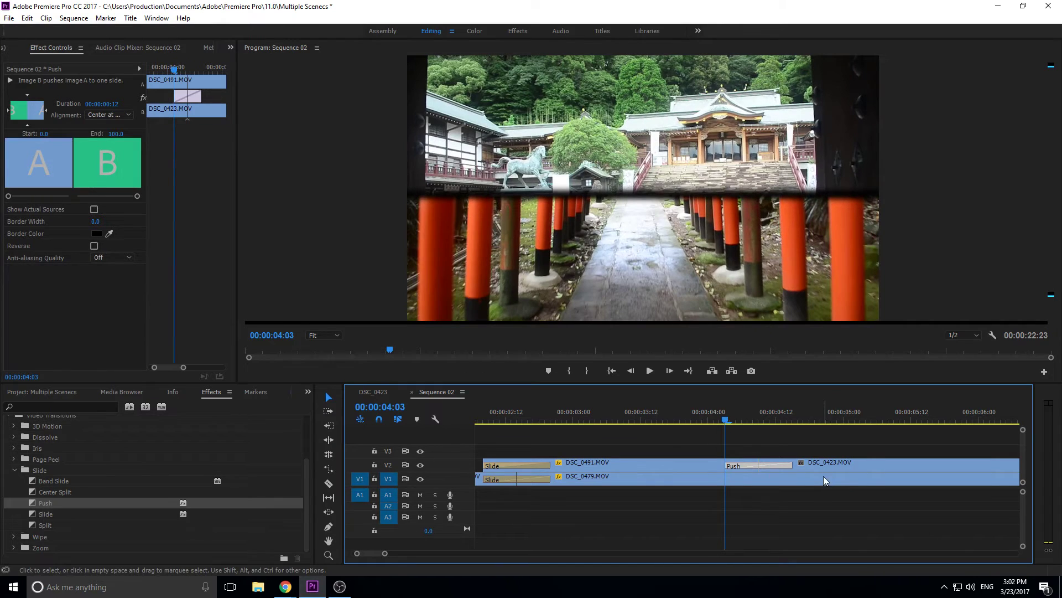
# - Copy the Opacity effect with its inverted mask from DSC_0491.MOV to DSC_0423.MOV
pyautogui.click(716, 468)
pyautogui.rightClick(45, 187)
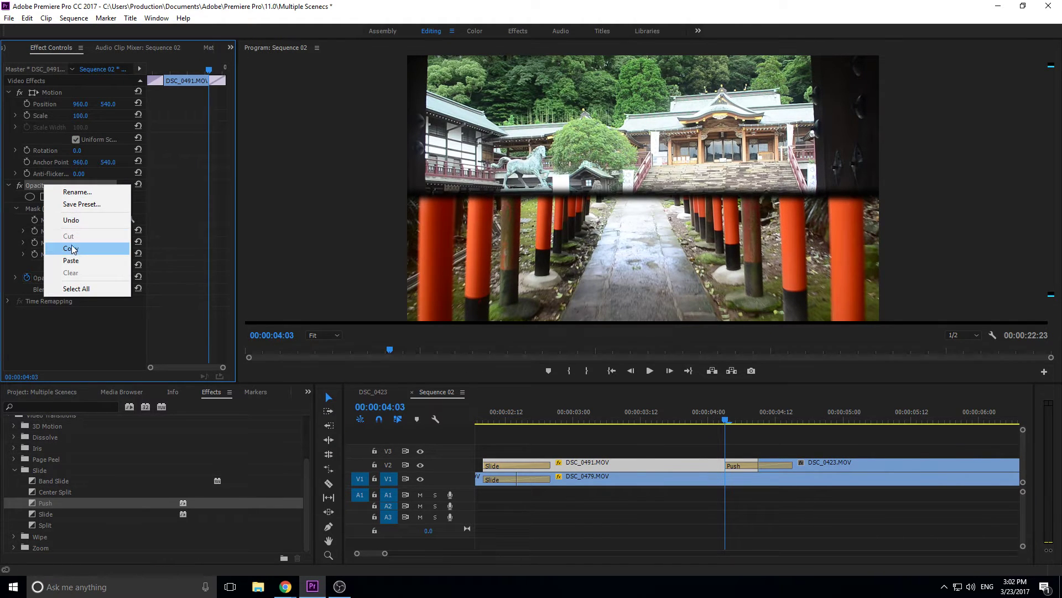
pyautogui.click(71, 248)
pyautogui.click(741, 430)
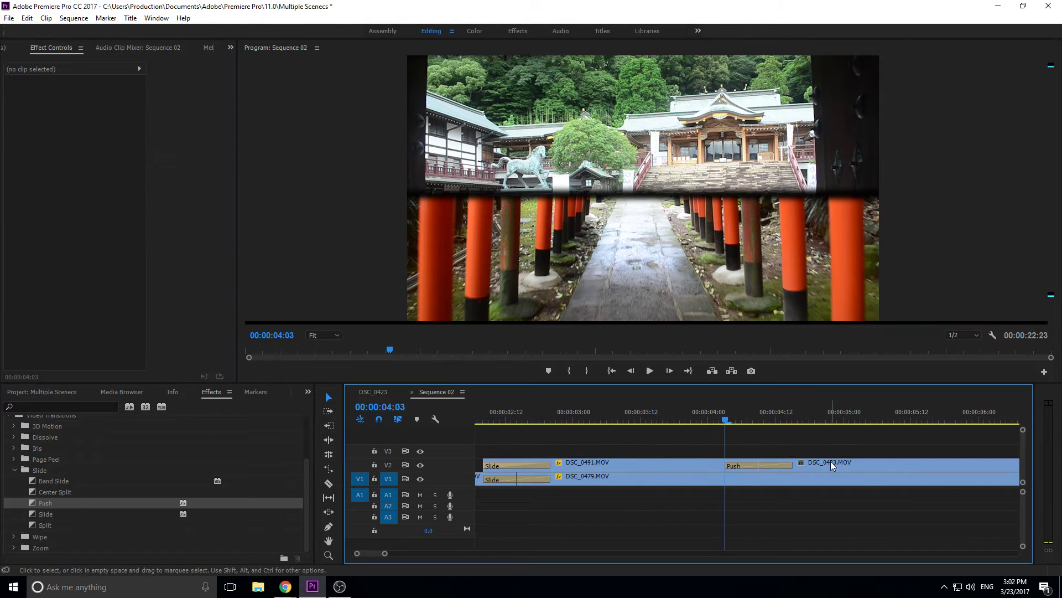
pyautogui.click(831, 460)
pyautogui.click(804, 412)
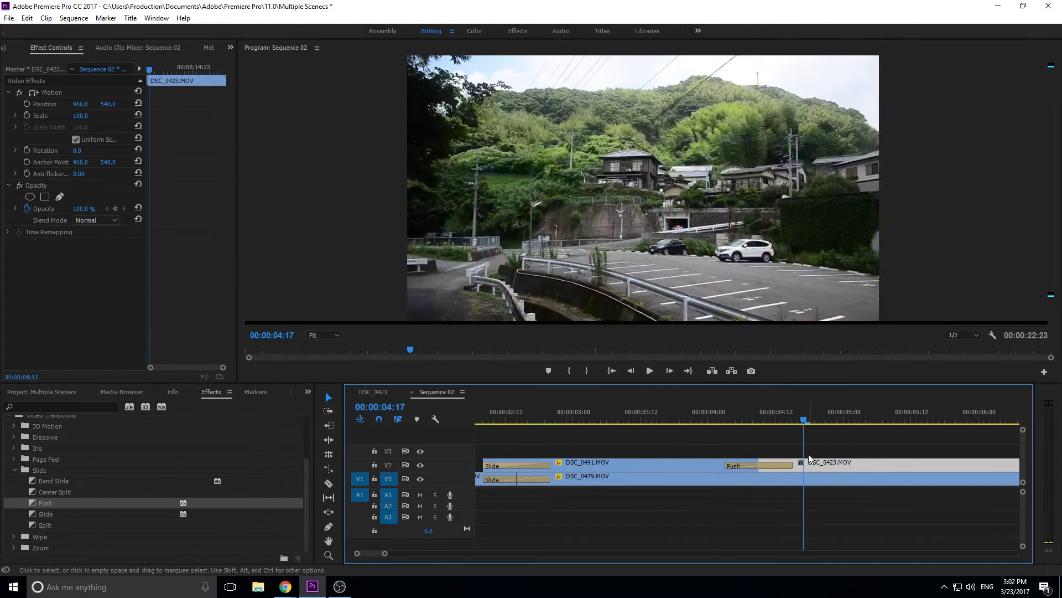
pyautogui.rightClick(42, 182)
pyautogui.click(81, 254)
# - Scrub and play through the Push transition to check the masked change from DSC_0491.MOV to DSC_0423.MOV
pyautogui.moveTo(759, 413); pyautogui.dragTo(798, 412)
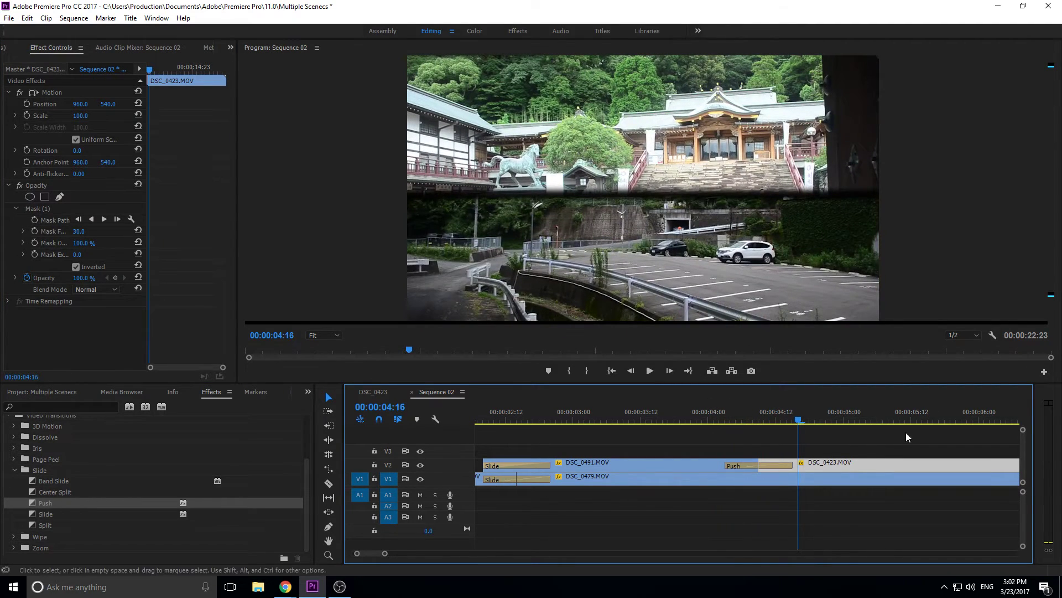
pyautogui.moveTo(728, 421); pyautogui.dragTo(753, 415)
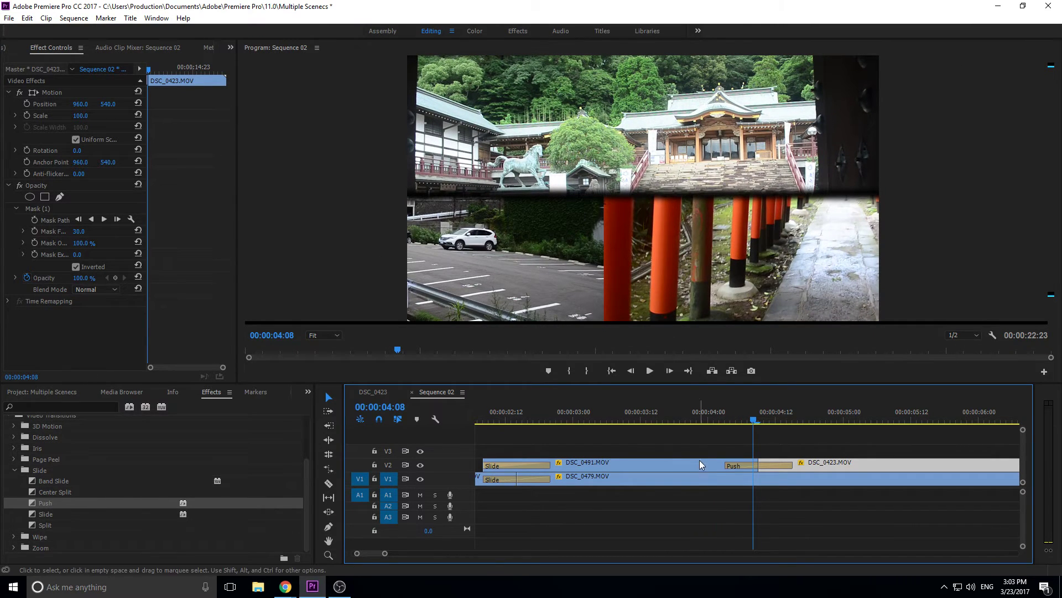
pyautogui.click(711, 423)
pyautogui.press('space')
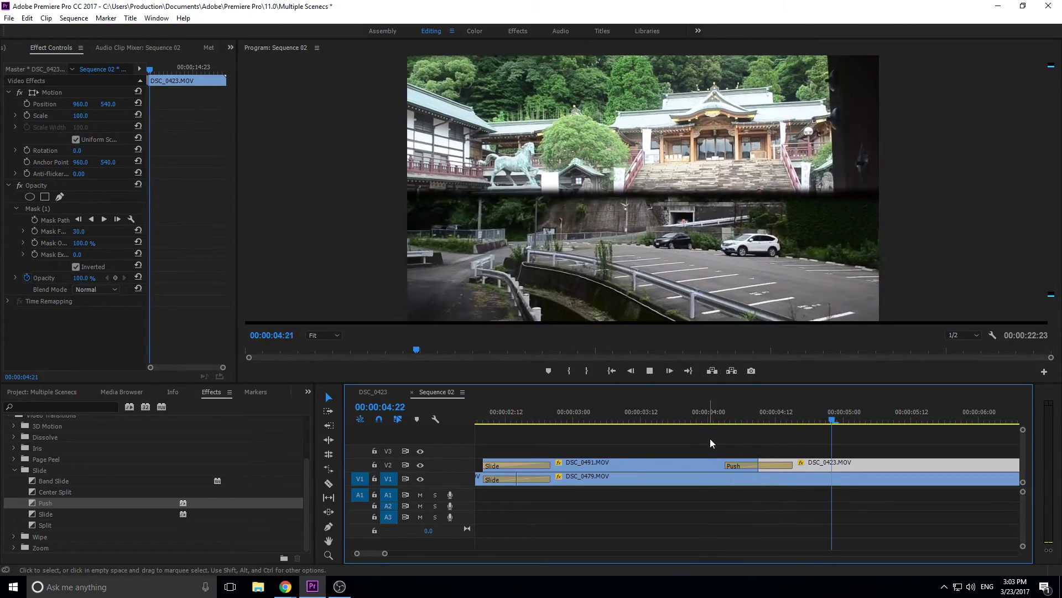
pyautogui.hotkey('shift', 'k')
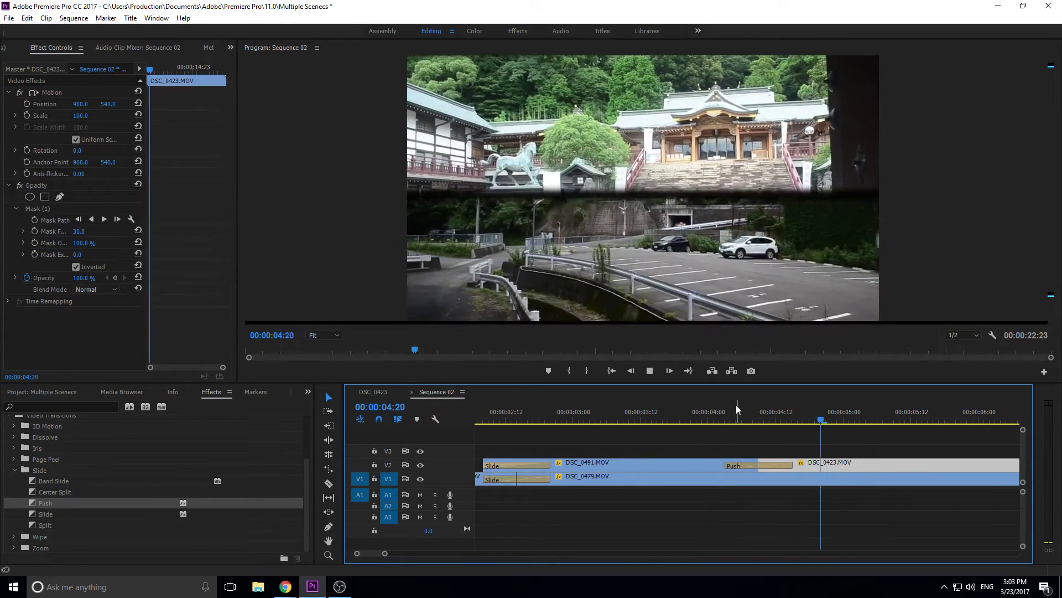
# - Split DSC_0479.MOV on V1 at 00:00:05:14
pyautogui.moveTo(766, 419); pyautogui.dragTo(922, 402)
pyautogui.press('c')
pyautogui.click(923, 479)
pyautogui.press('v')
pyautogui.scroll(-5, 922, 520)
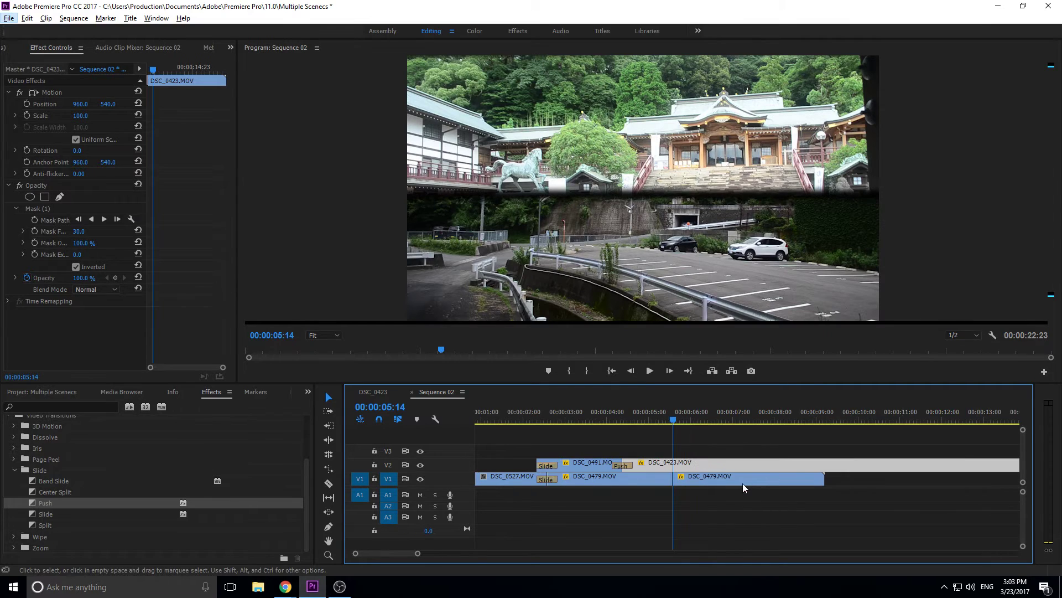
# - Replace the part of DSC_0479.MOV after the cut at 00:00:05:14 on V1 with DSC_0527.MOV
pyautogui.click(742, 483)
pyautogui.press('Delete')
pyautogui.click(65, 394)
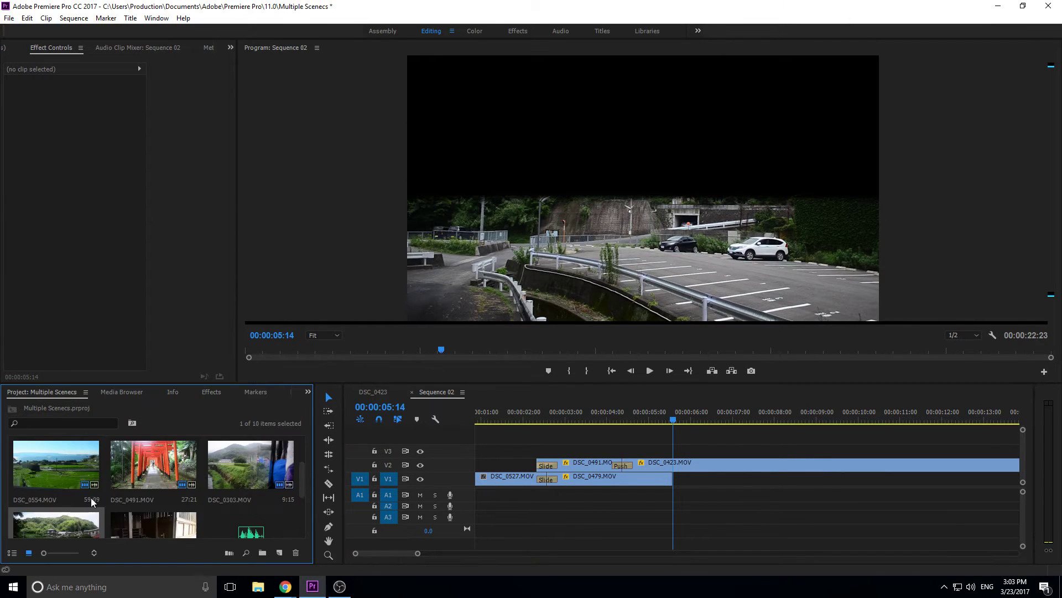
pyautogui.scroll(2, 91, 497)
pyautogui.moveTo(131, 462); pyautogui.dragTo(687, 485)
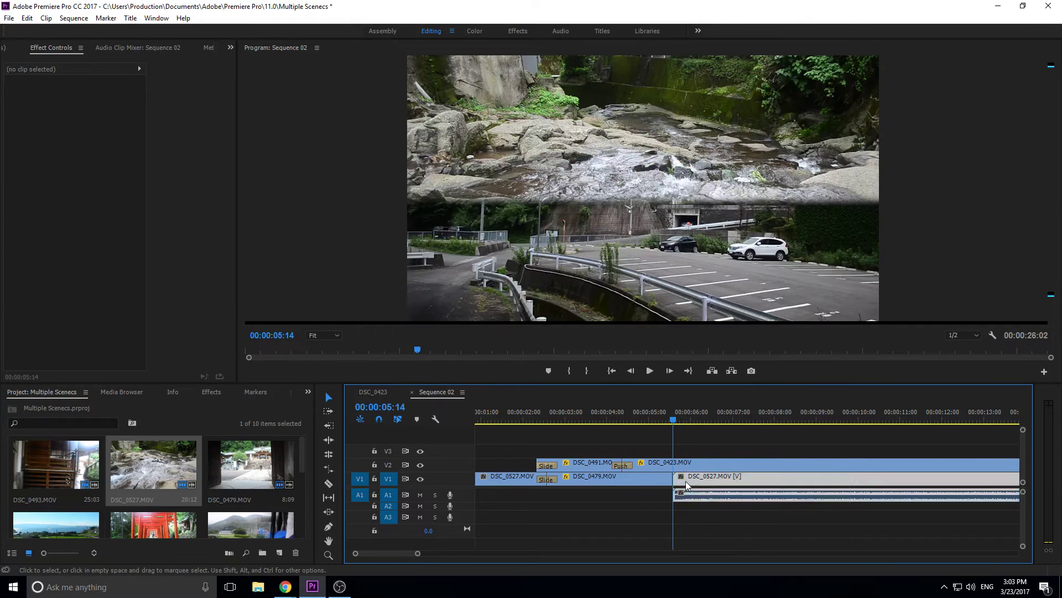
# - Unlink the new DSC_0527.MOV clip from its audio and delete the audio from A1
pyautogui.rightClick(686, 486)
pyautogui.click(688, 213)
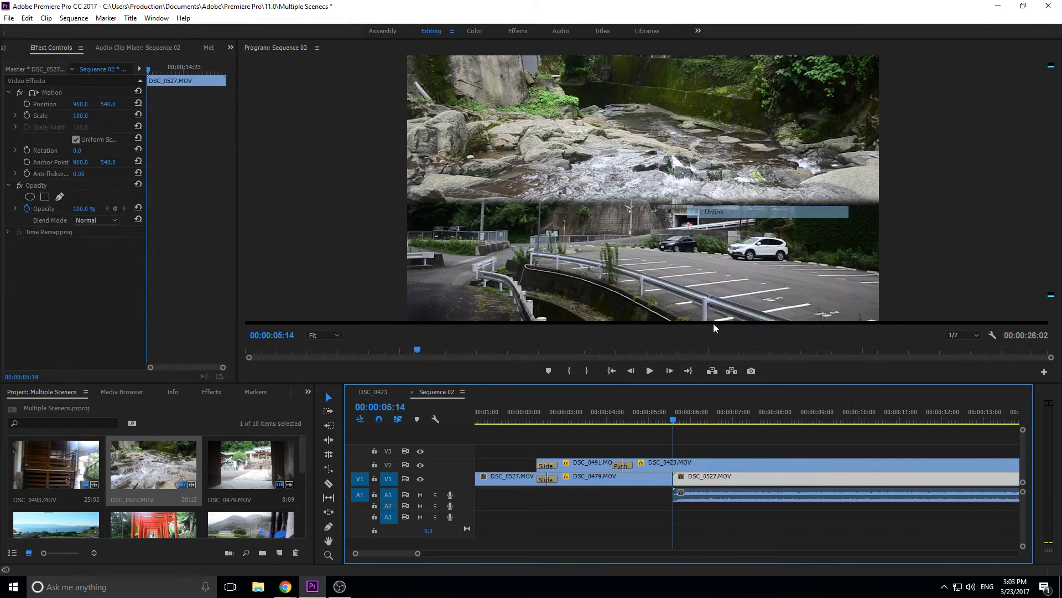
pyautogui.click(690, 497)
pyautogui.press('Delete')
# - Apply a Push transition centered on the cut between DSC_0479.MOV and DSC_0527.MOV on V1
pyautogui.moveTo(514, 401); pyautogui.dragTo(678, 415)
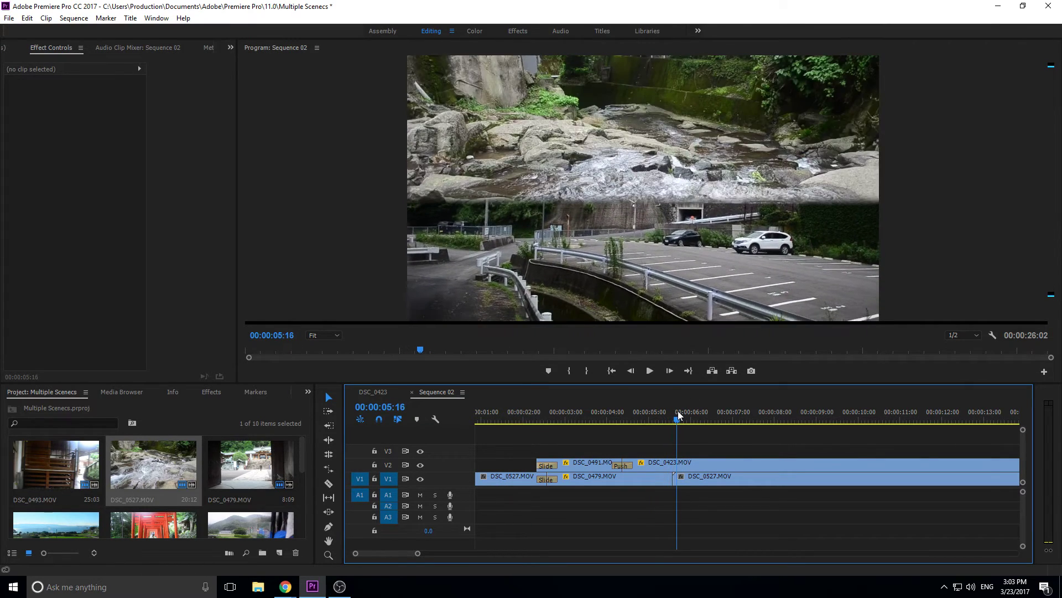
pyautogui.click(220, 392)
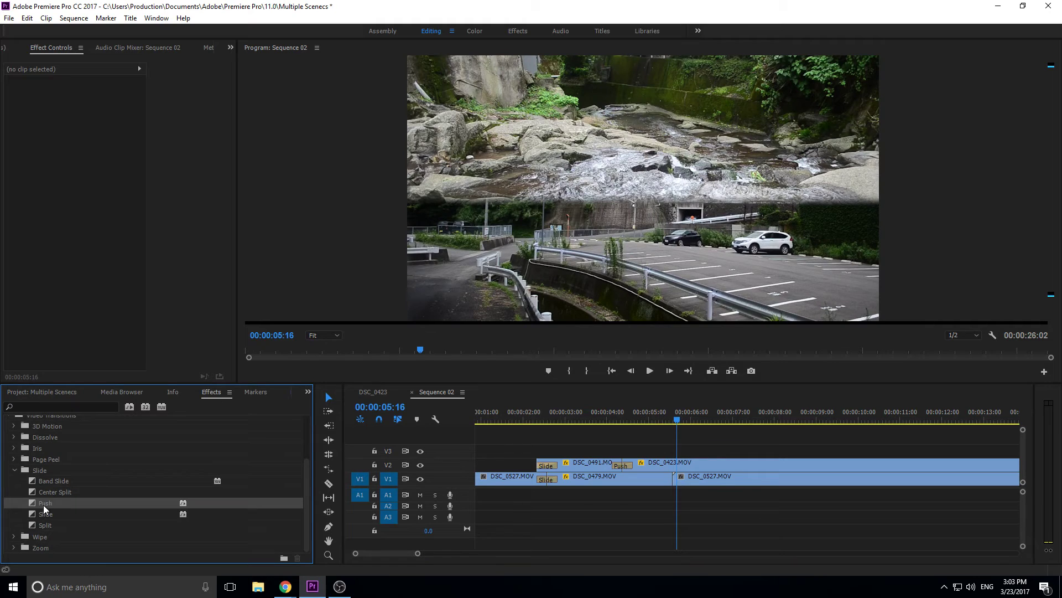
pyautogui.moveTo(44, 504); pyautogui.dragTo(677, 480)
pyautogui.click(690, 483)
pyautogui.moveTo(40, 507); pyautogui.dragTo(675, 486)
pyautogui.moveTo(677, 482); pyautogui.dragTo(672, 479)
# - Play and scrub through the Push transition on V1 to check the change to DSC_0527.MOV
pyautogui.click(667, 412)
pyautogui.press('space')
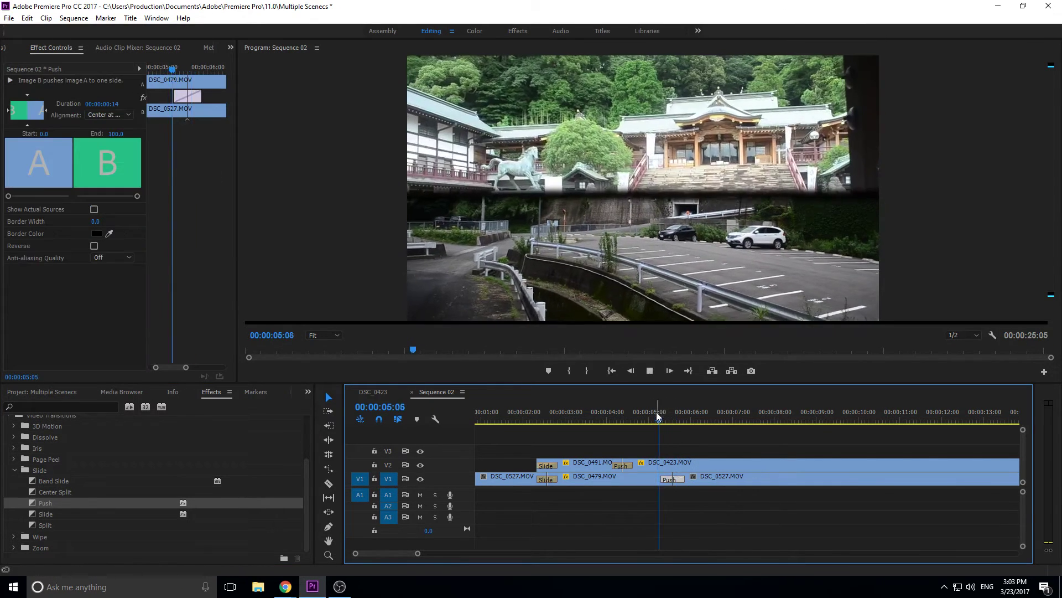
pyautogui.moveTo(688, 426)
pyautogui.mouseDown()
pyautogui.moveTo(656, 419)
pyautogui.moveTo(693, 418)
pyautogui.moveTo(684, 420)
pyautogui.mouseUp()
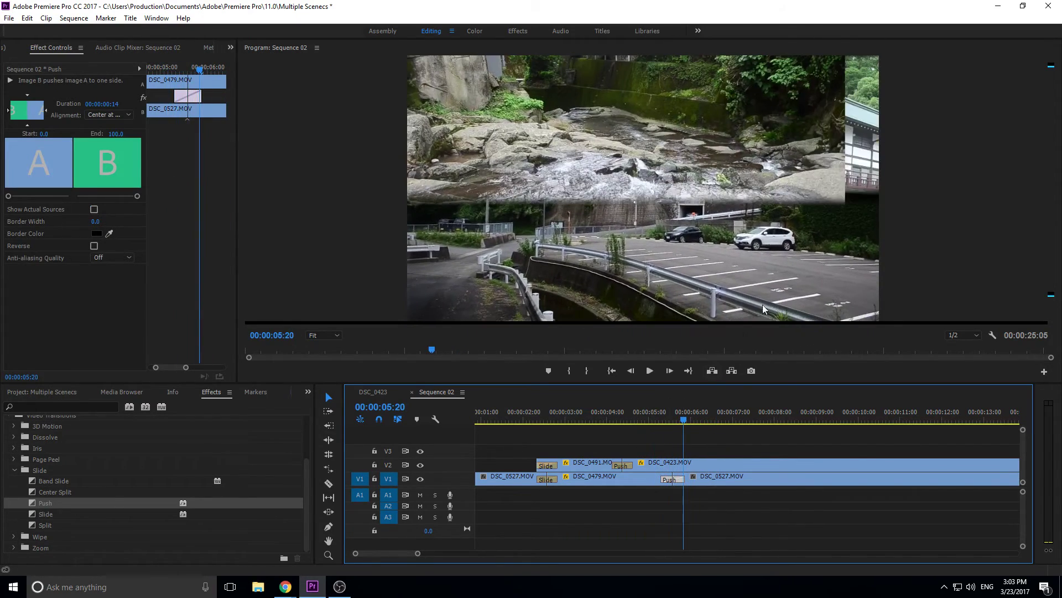
# - Copy the Opacity effect with its feathered mask from DSC_0479.MOV to the new DSC_0527.MOV on V1
pyautogui.click(631, 480)
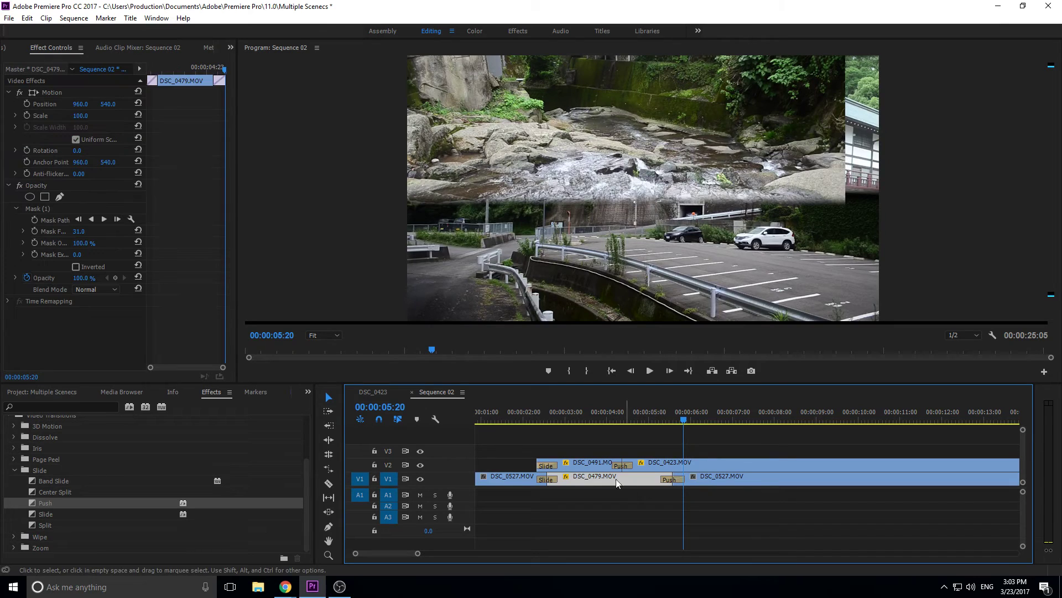
pyautogui.rightClick(35, 189)
pyautogui.rightClick(25, 183)
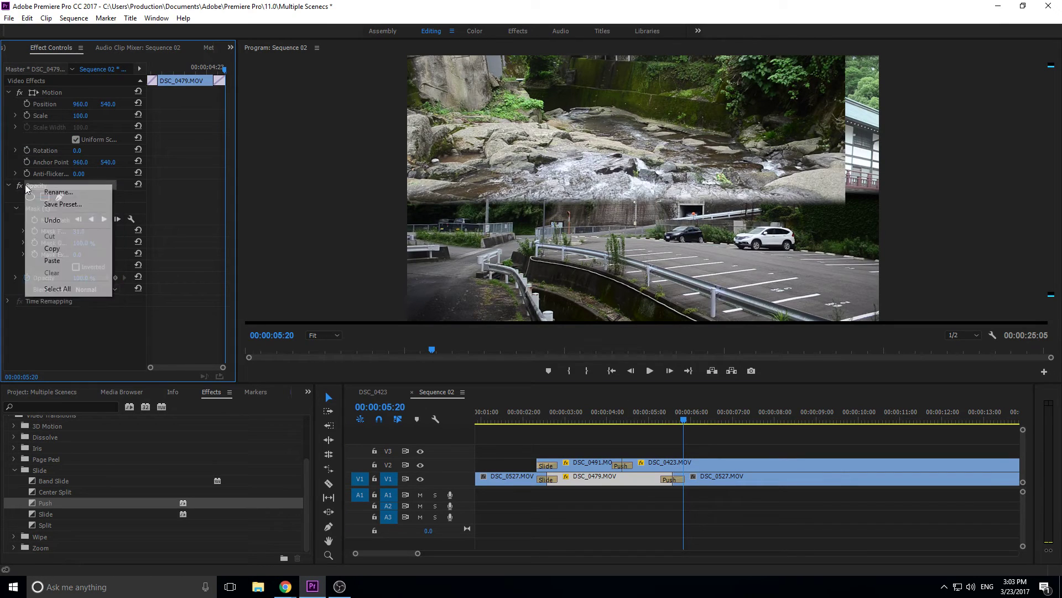
pyautogui.click(76, 253)
pyautogui.click(698, 481)
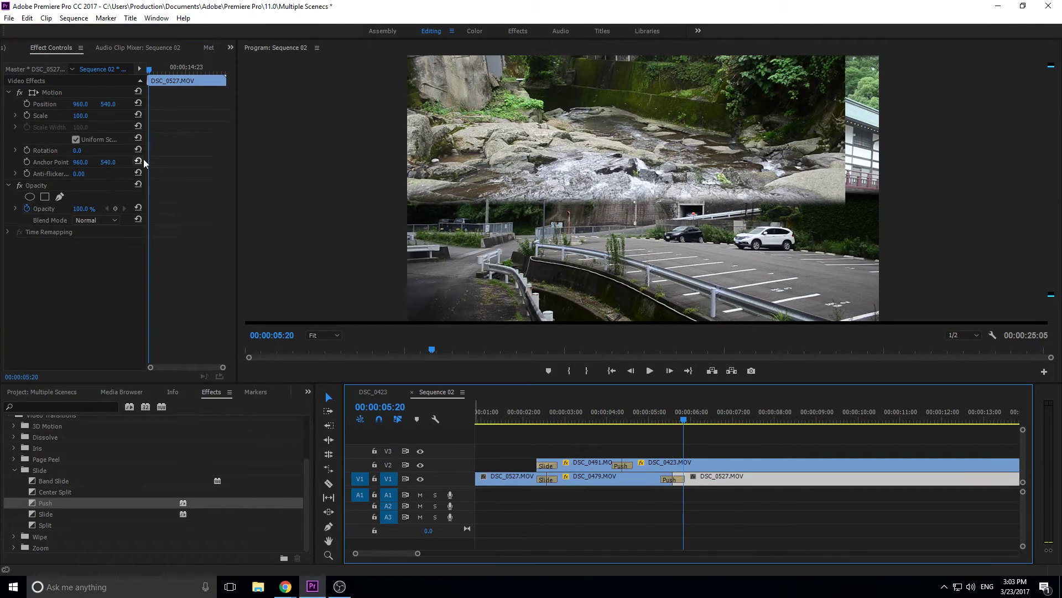
pyautogui.rightClick(40, 183)
pyautogui.click(75, 263)
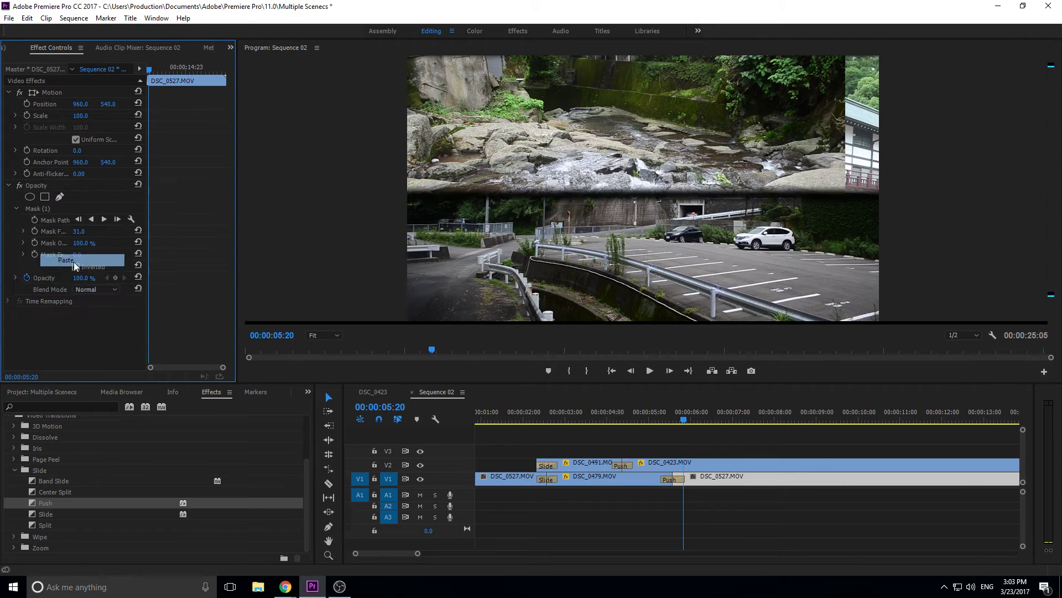
# - Play through the masked Push transition on V1 and stop the playhead at 00:00:08:06
pyautogui.click(660, 412)
pyautogui.press('space')
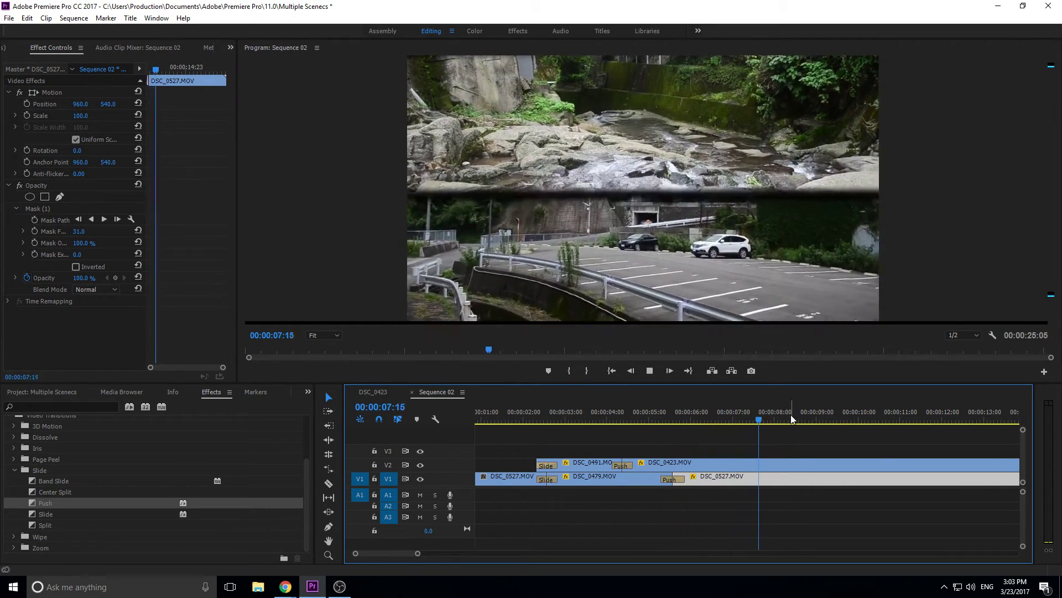
pyautogui.press('space')
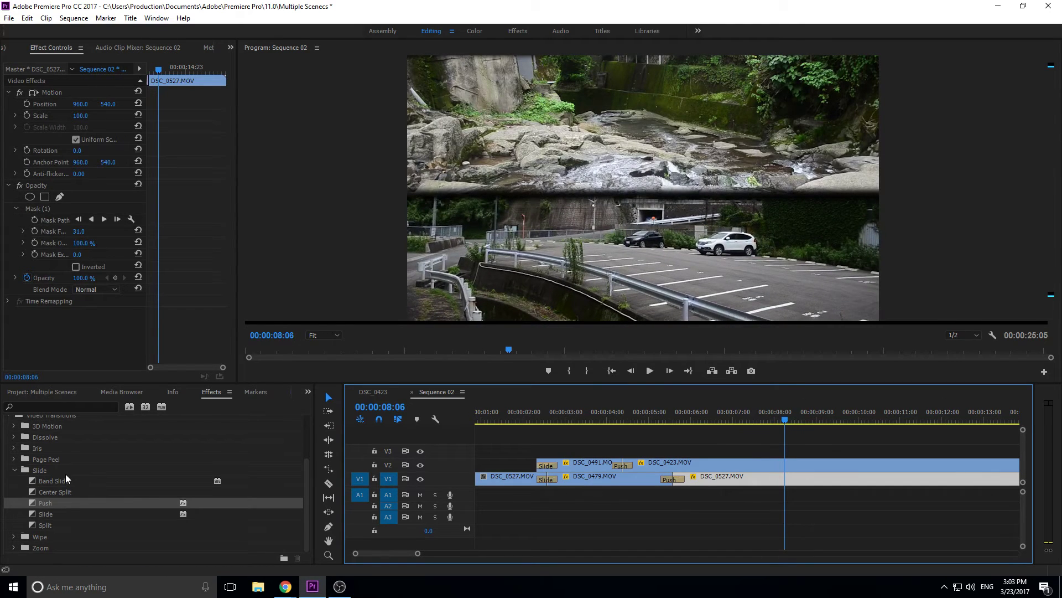
# - Split DSC_0423.MOV on V2 and DSC_0527.MOV on V1 at 00:00:08:06 and delete both remainders
pyautogui.press('c')
pyautogui.click(785, 478)
pyautogui.press('v')
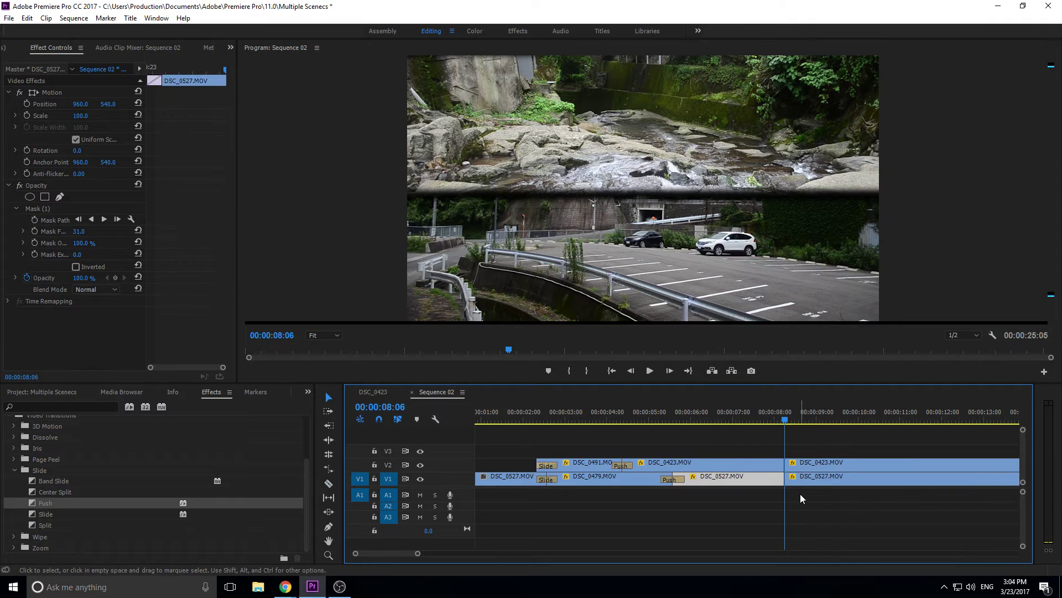
pyautogui.click(799, 485)
pyautogui.click(798, 464)
pyautogui.press('Delete')
pyautogui.click(801, 477)
pyautogui.press('Delete')
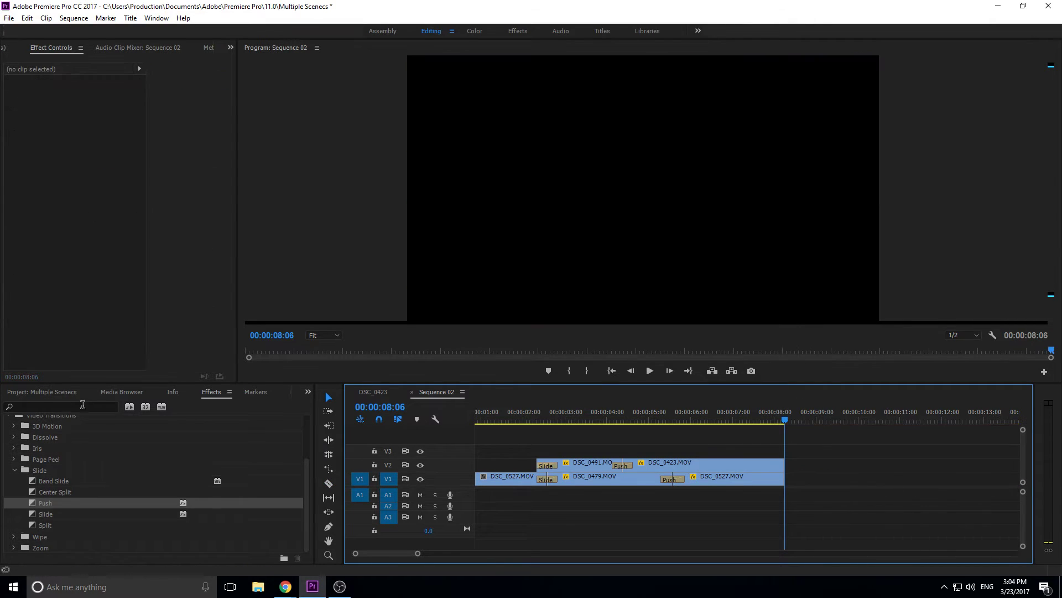
# - Add DSC_0303.MOV to V2 at 00:00:08:06 and delete its unlinked audio
pyautogui.click(61, 391)
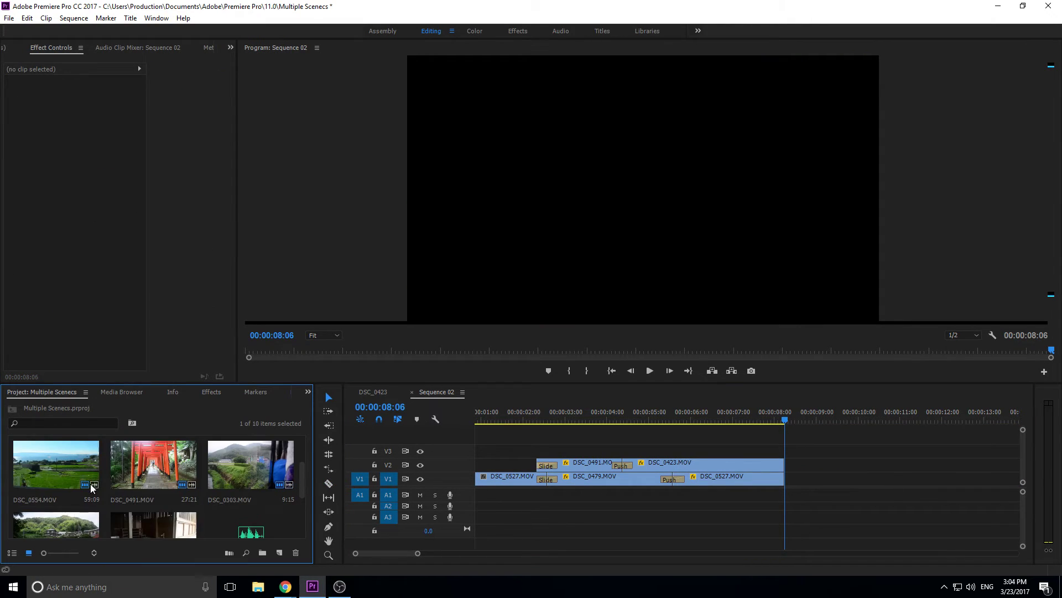
pyautogui.moveTo(245, 465); pyautogui.dragTo(793, 466)
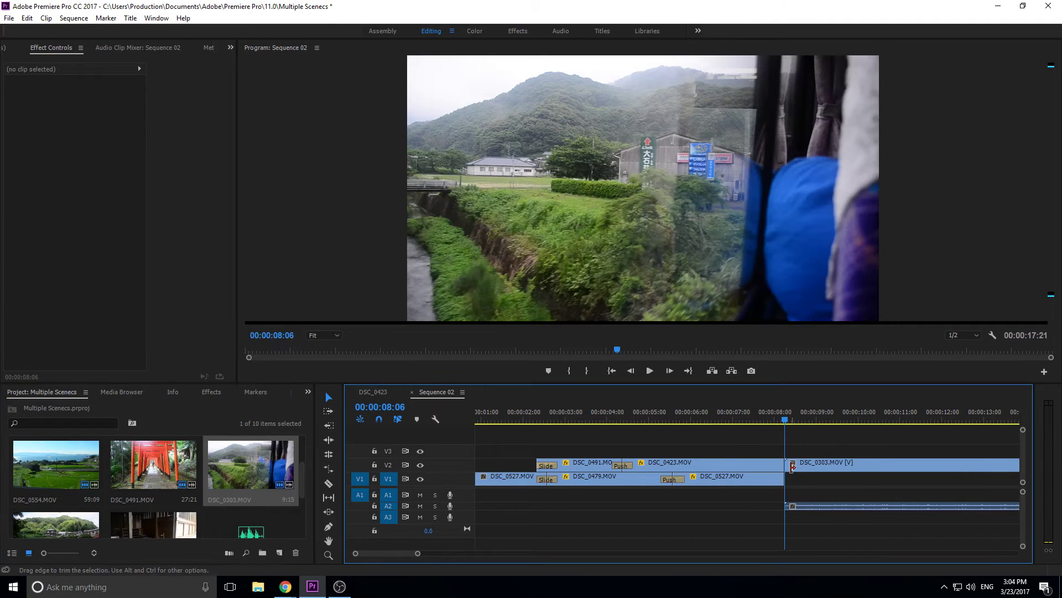
pyautogui.rightClick(804, 503)
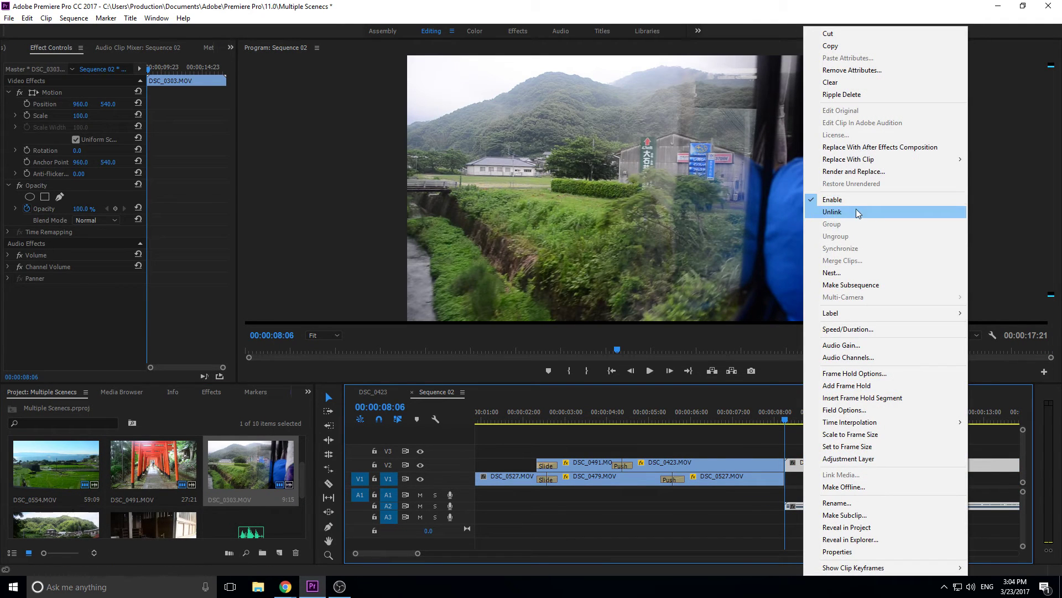
pyautogui.click(859, 213)
pyautogui.click(806, 505)
pyautogui.press('Delete')
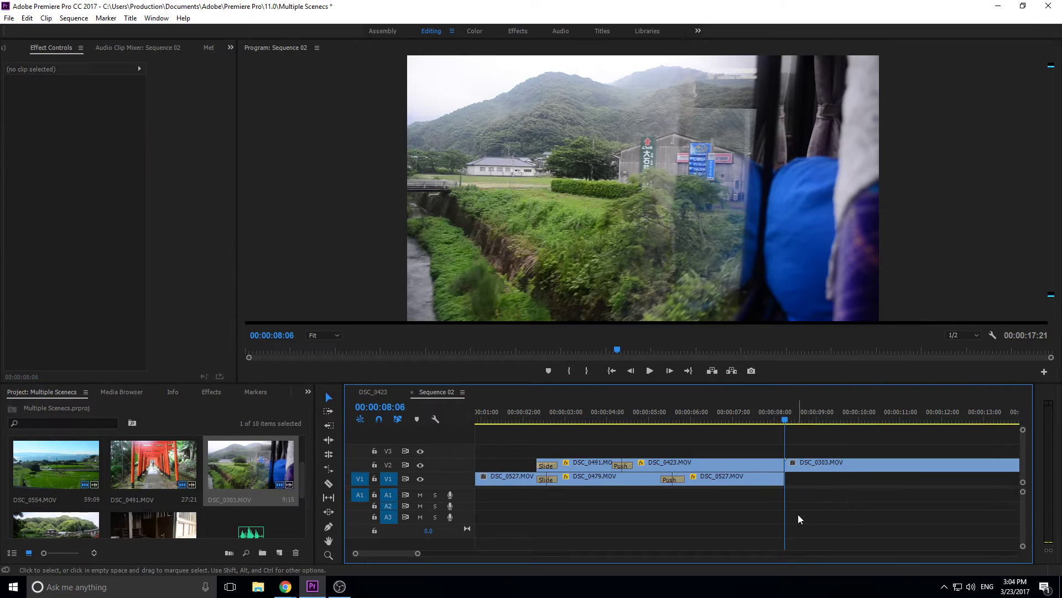
# - Apply a Push transition centered on the cut between DSC_0423.MOV and DSC_0303.MOV on V2
pyautogui.click(220, 392)
pyautogui.moveTo(40, 504); pyautogui.dragTo(670, 485)
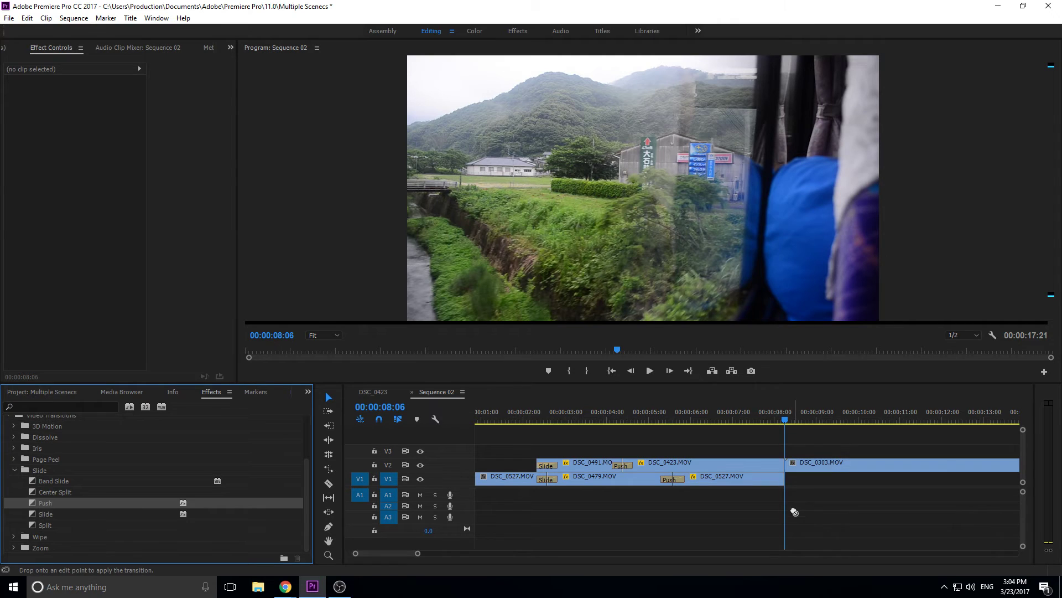
pyautogui.click(792, 464)
pyautogui.moveTo(788, 464); pyautogui.dragTo(802, 470)
pyautogui.moveTo(58, 507); pyautogui.dragTo(774, 465)
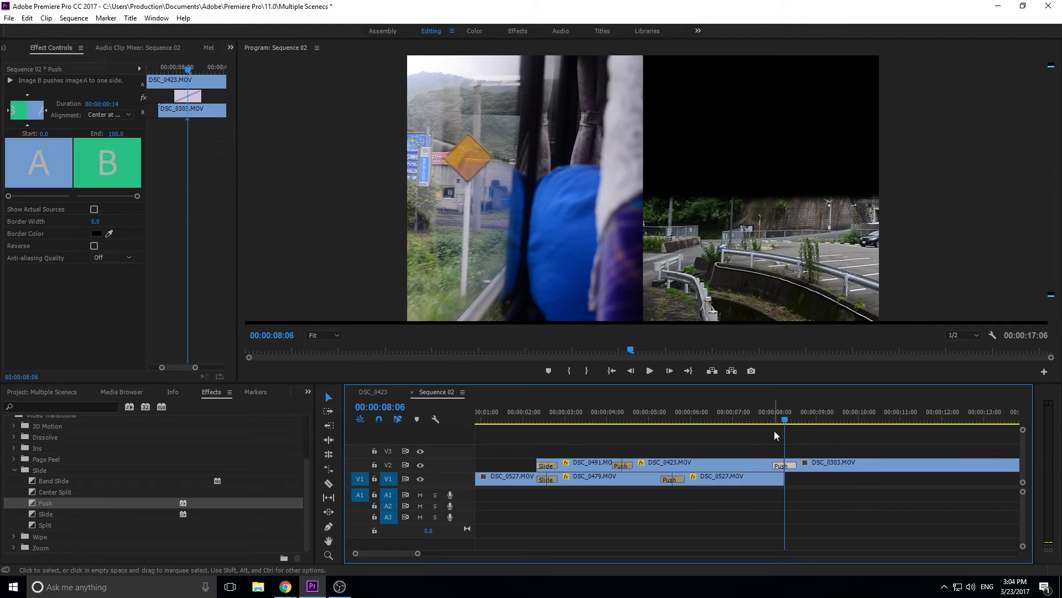
# - Preview the V2 Push transition and try extending DSC_0527.MOV on V1 beyond the end of that transition
pyautogui.press('space')
pyautogui.moveTo(766, 412); pyautogui.dragTo(782, 414)
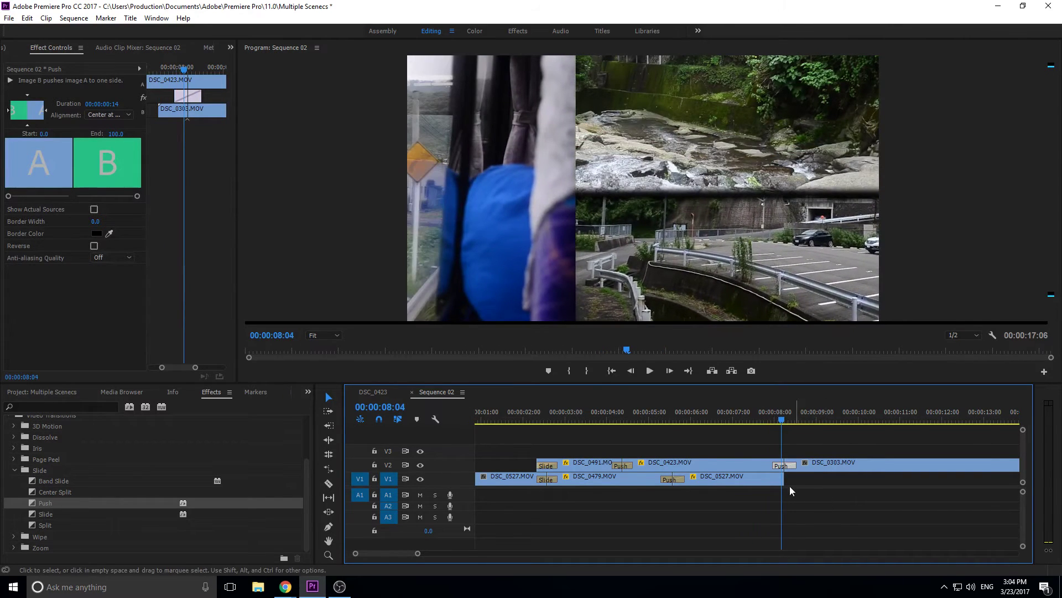
pyautogui.moveTo(784, 479); pyautogui.dragTo(824, 479)
pyautogui.moveTo(774, 423)
pyautogui.mouseDown()
pyautogui.moveTo(788, 420)
pyautogui.moveTo(775, 420)
pyautogui.mouseUp()
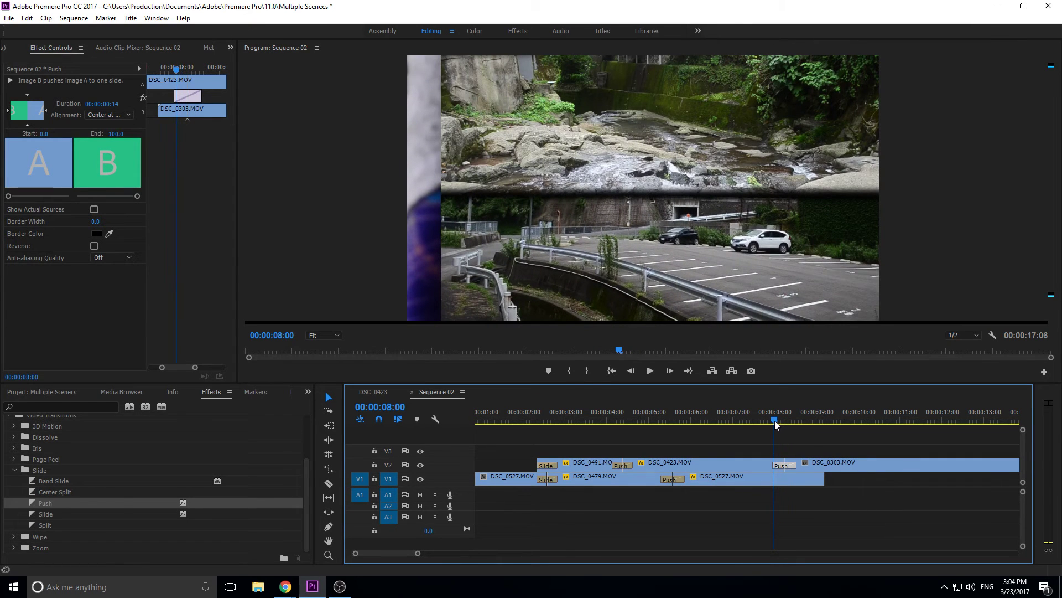
pyautogui.click(802, 477)
pyautogui.moveTo(823, 479); pyautogui.dragTo(784, 480)
# - Duplicate DSC_0303.MOV onto V1 at 00:00:08:06 and apply a Push transition between DSC_0527.MOV and the copy
pyautogui.click(828, 463)
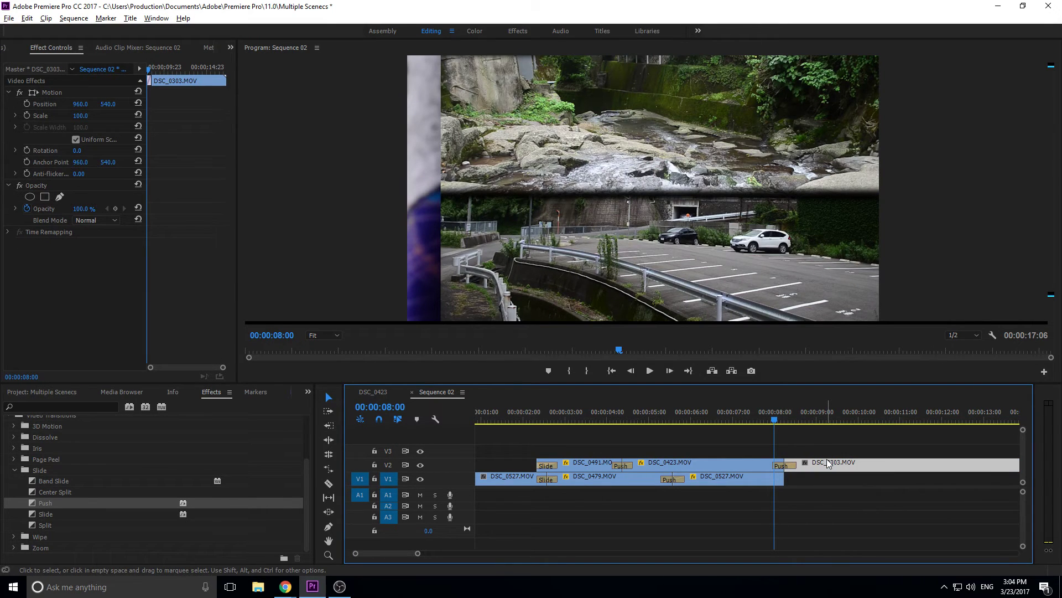
pyautogui.moveTo(829, 464); pyautogui.dragTo(827, 483)
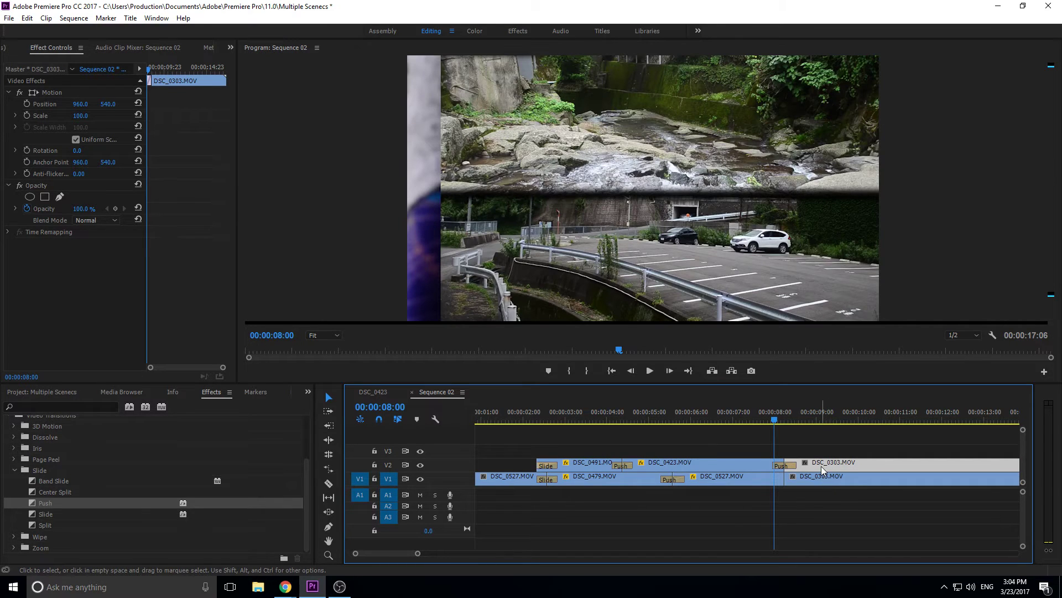
pyautogui.moveTo(50, 505); pyautogui.dragTo(84, 506)
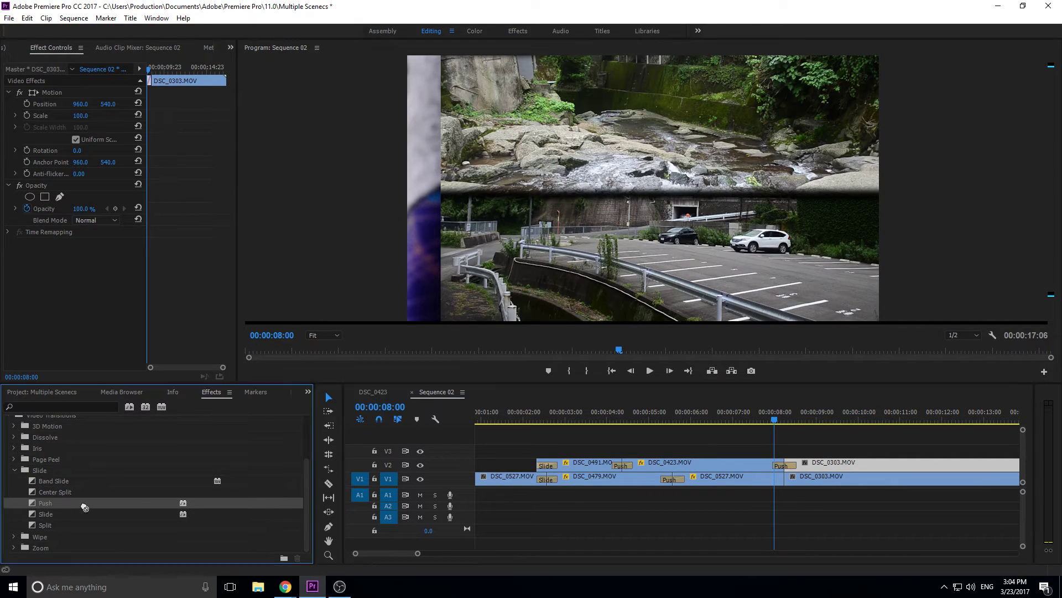
pyautogui.moveTo(787, 479)
pyautogui.mouseDown()
pyautogui.moveTo(840, 479)
pyautogui.moveTo(802, 479)
pyautogui.mouseUp()
pyautogui.scroll(2, 792, 479)
pyautogui.scroll(1, 795, 475)
pyautogui.click(795, 492)
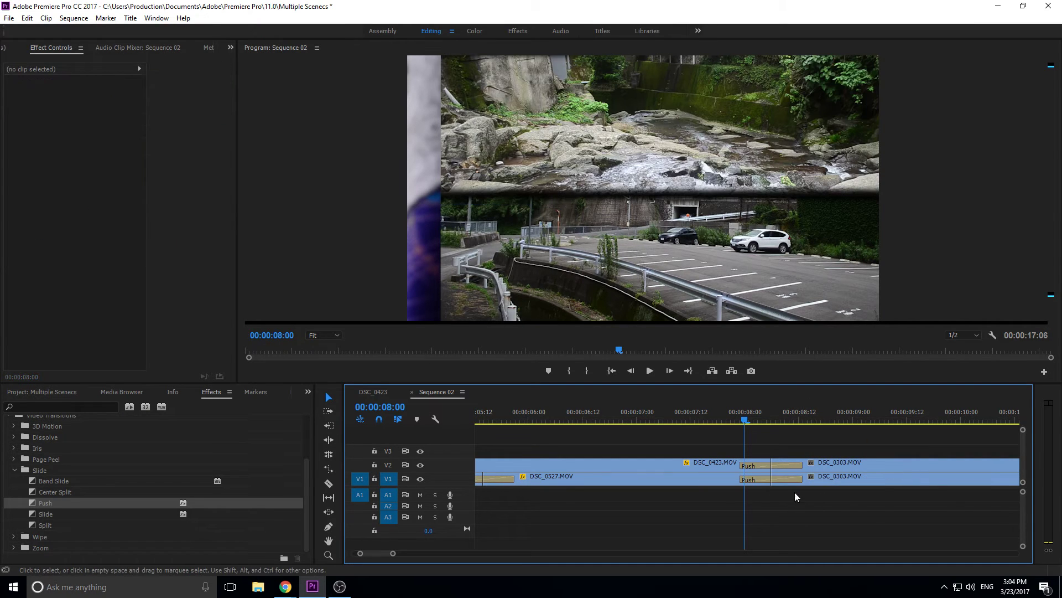
# - Play and scrub through the paired Push transitions into DSC_0303.MOV, stopping the playhead at 00:00:11:04
pyautogui.click(731, 421)
pyautogui.press('space')
pyautogui.click(713, 422)
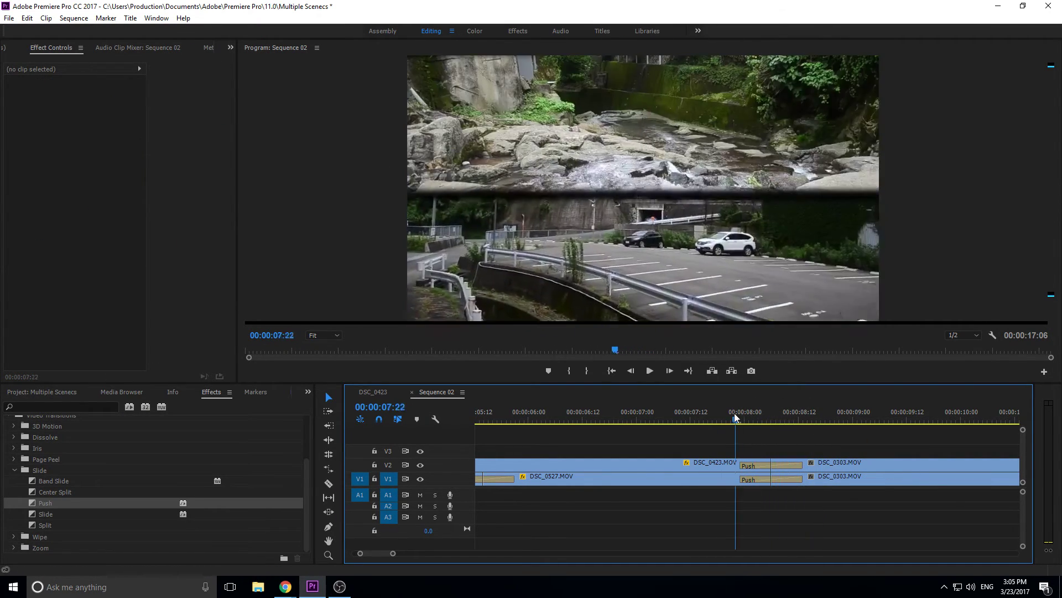
pyautogui.moveTo(752, 423)
pyautogui.mouseDown()
pyautogui.moveTo(781, 416)
pyautogui.moveTo(734, 415)
pyautogui.mouseUp()
pyautogui.press('space')
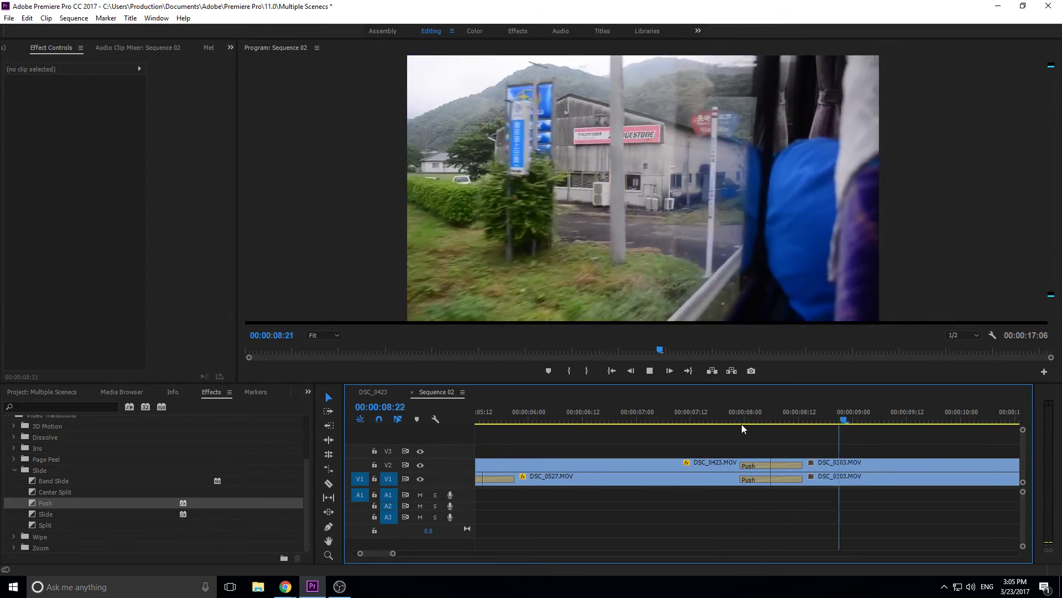
pyautogui.click(781, 419)
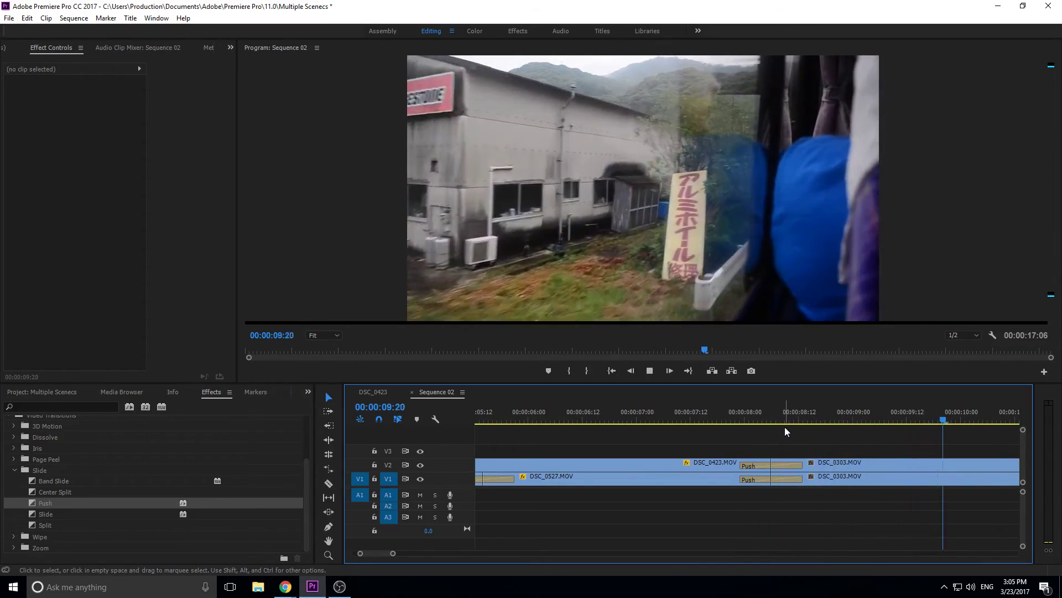
pyautogui.press('space')
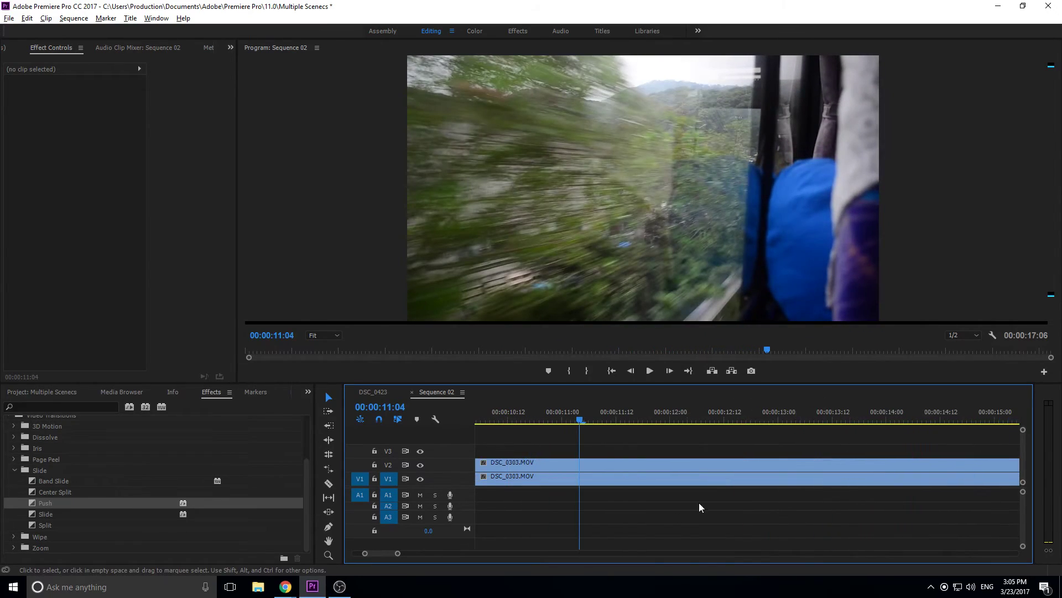
# - Split DSC_0303.MOV on V1 and V2 at 00:00:11:04 and delete both remainders
pyautogui.scroll(-5, 659, 522)
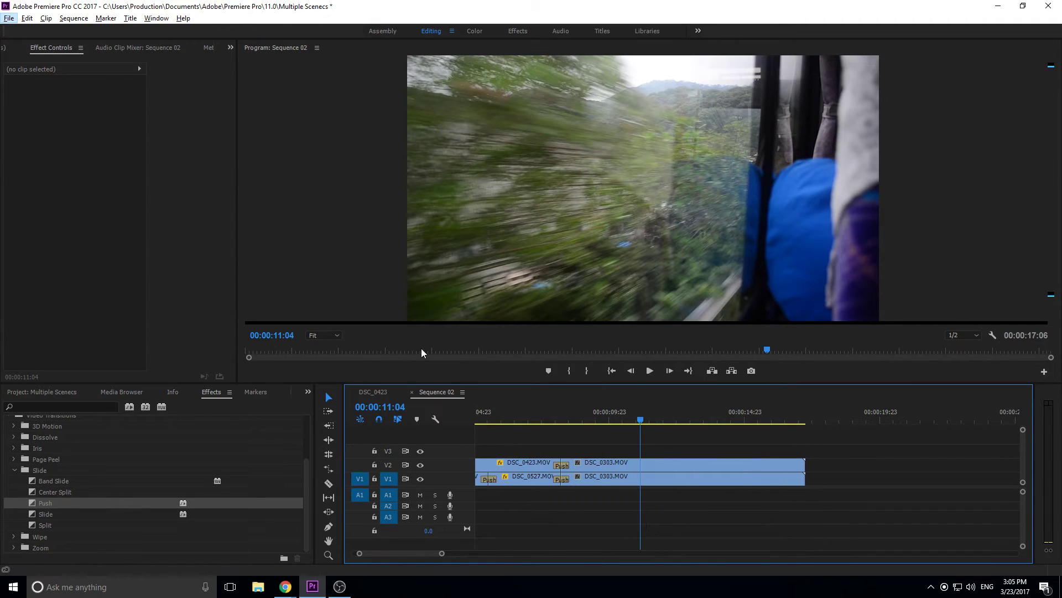
pyautogui.click(658, 466)
pyautogui.press('c')
pyautogui.click(643, 467)
pyautogui.click(646, 477)
pyautogui.press('v')
pyautogui.click(658, 483)
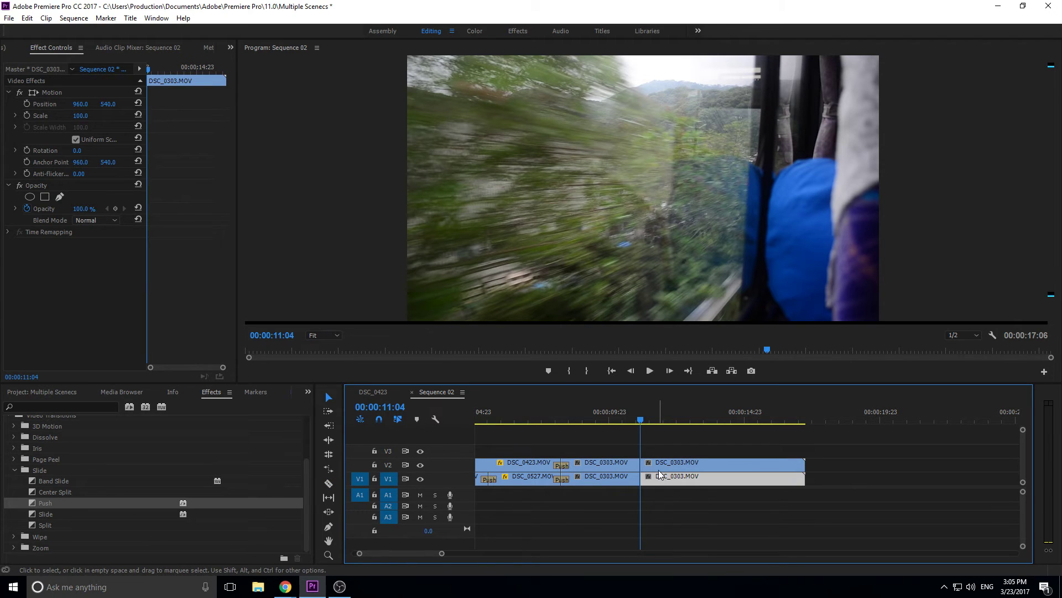
pyautogui.press('Delete')
pyautogui.click(659, 477)
pyautogui.press('Delete')
pyautogui.click(66, 391)
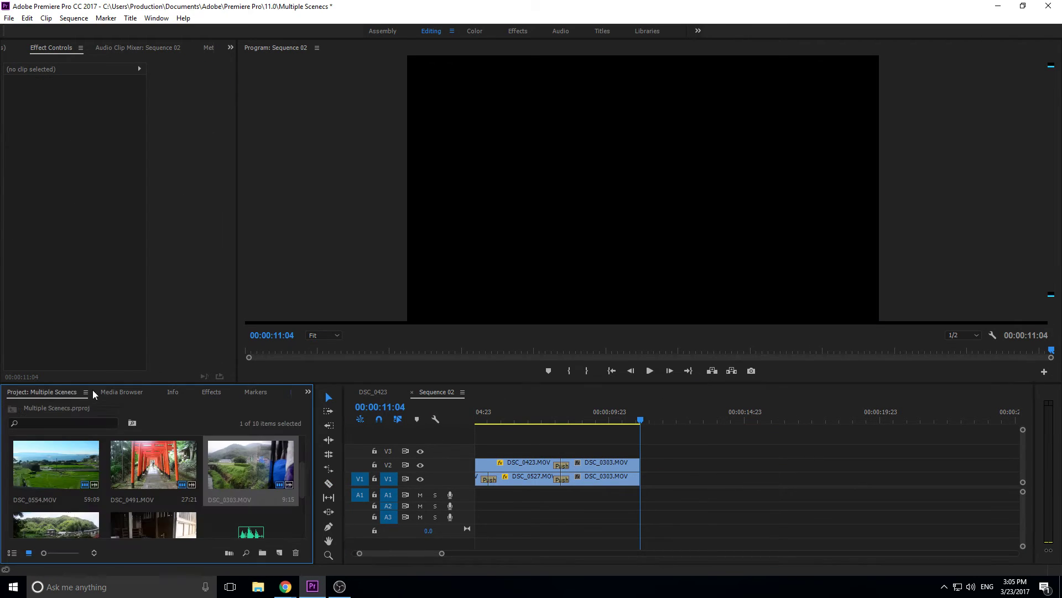
pyautogui.scroll(-2, 138, 483)
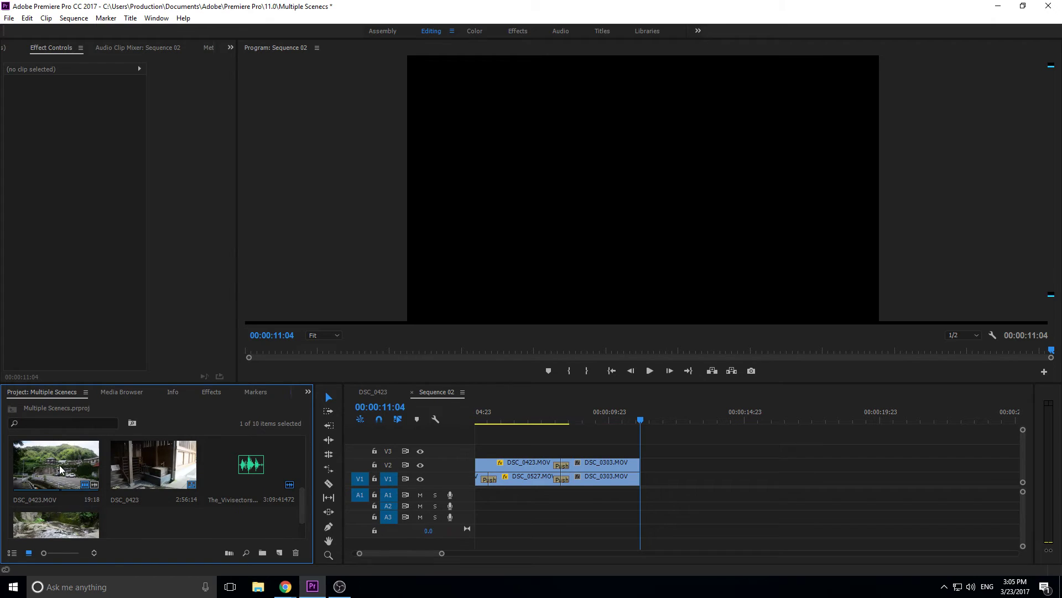
pyautogui.scroll(2, 99, 477)
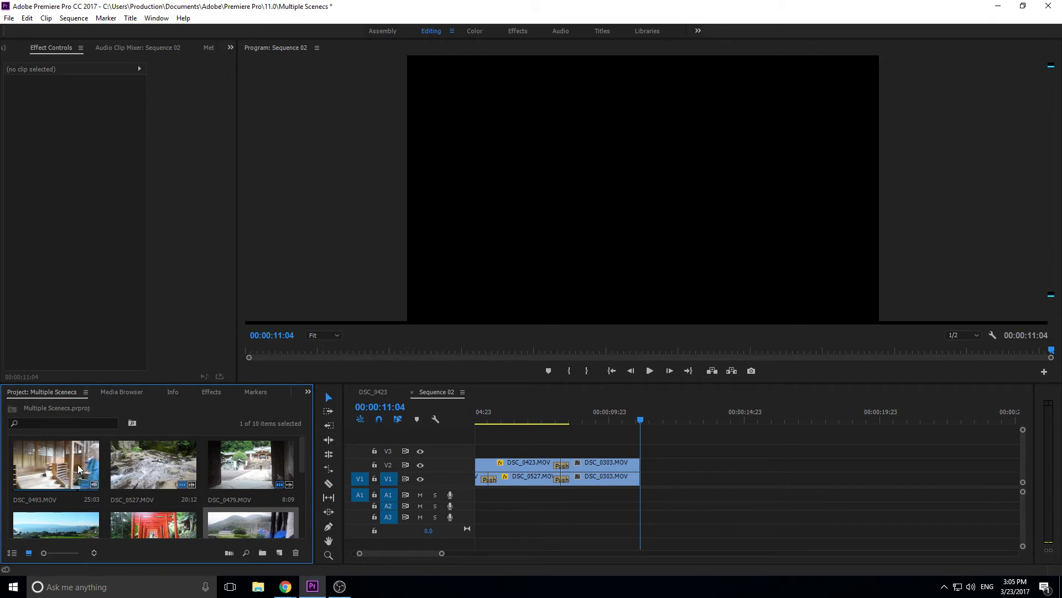
pyautogui.scroll(-3, 67, 523)
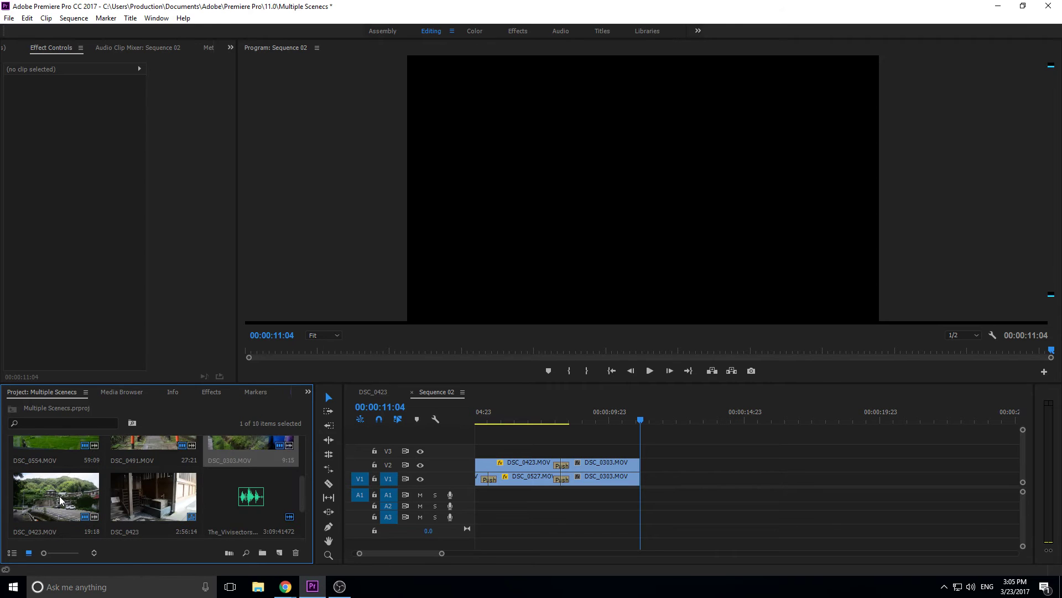
pyautogui.moveTo(122, 497); pyautogui.dragTo(649, 472)
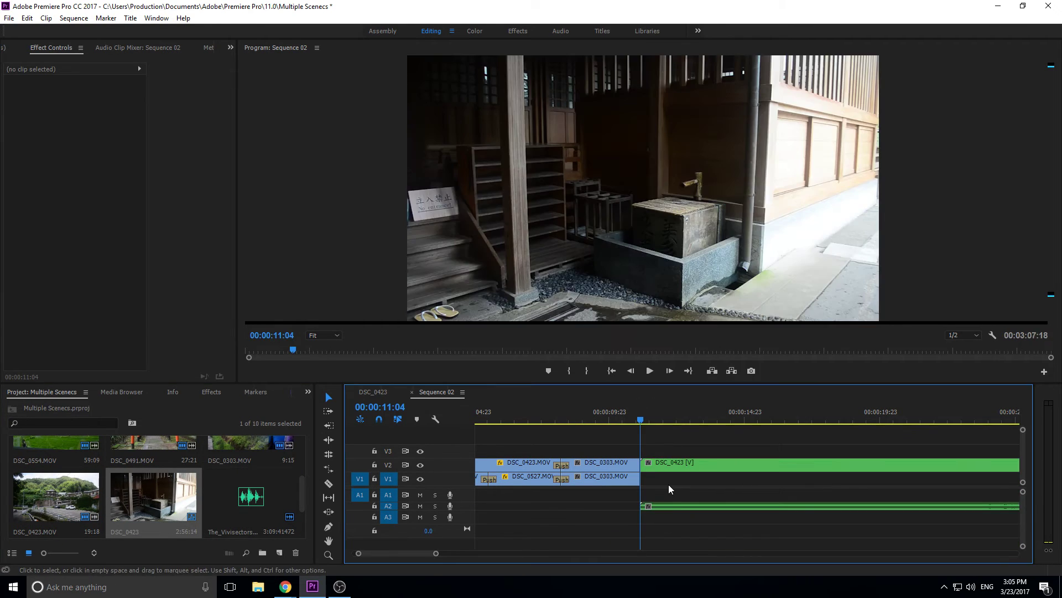
pyautogui.moveTo(643, 420)
pyautogui.mouseDown()
pyautogui.moveTo(653, 419)
pyautogui.moveTo(641, 421)
pyautogui.mouseUp()
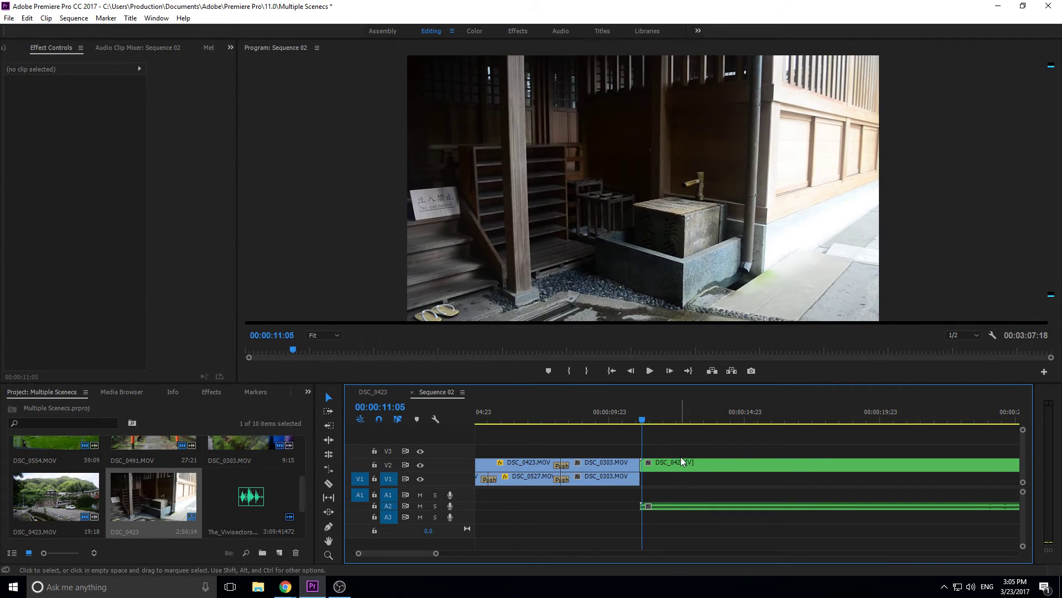
pyautogui.rightClick(684, 473)
pyautogui.click(753, 200)
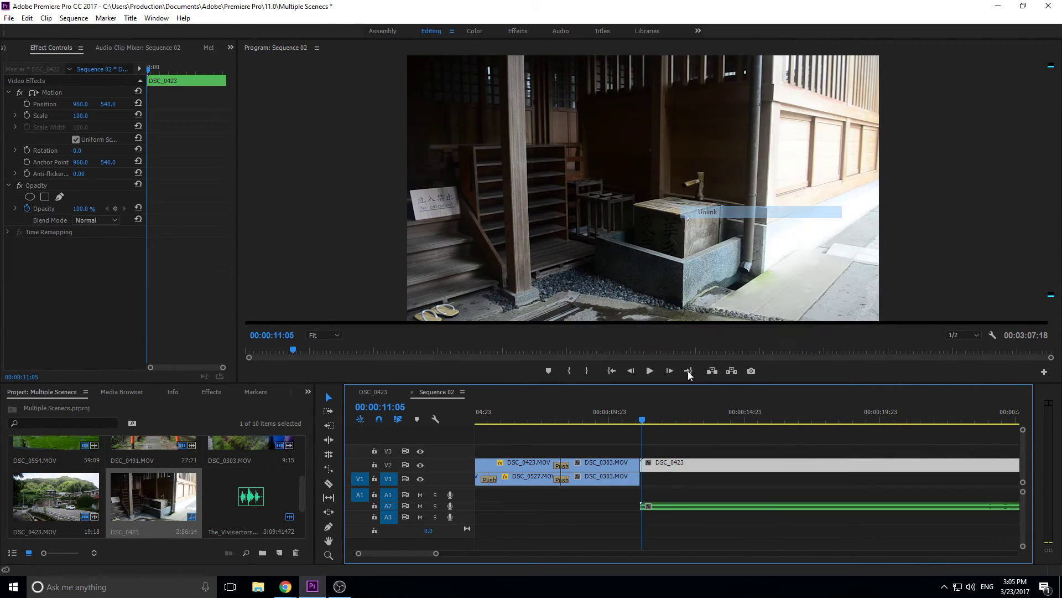
pyautogui.moveTo(690, 441); pyautogui.dragTo(676, 512)
pyautogui.press('Delete')
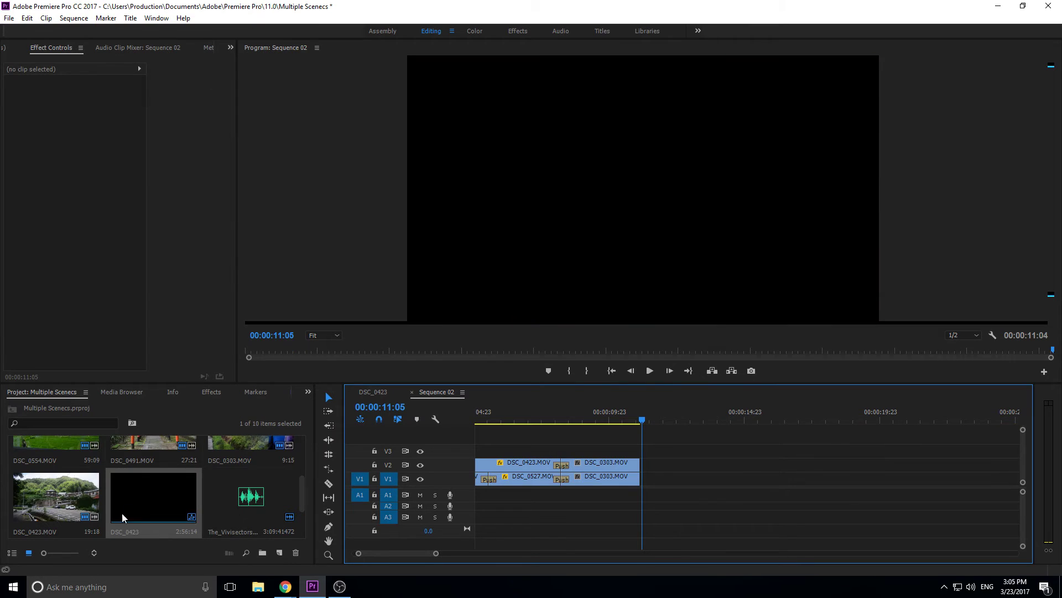
# - Place DSC_0554.MOV on V2 directly after DSC_0303.MOV at 00:00:11:05
pyautogui.scroll(2, 50, 516)
pyautogui.moveTo(75, 496); pyautogui.dragTo(646, 465)
# - Copy the Opacity effect from DSC_0303.MOV on V2
pyautogui.moveTo(619, 386); pyautogui.dragTo(622, 470)
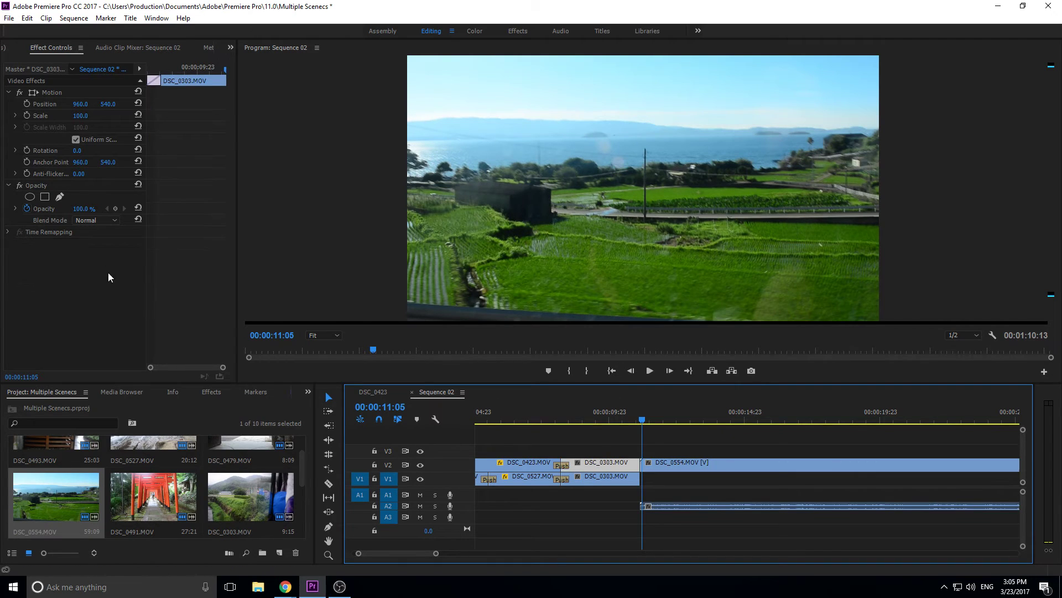
pyautogui.rightClick(34, 188)
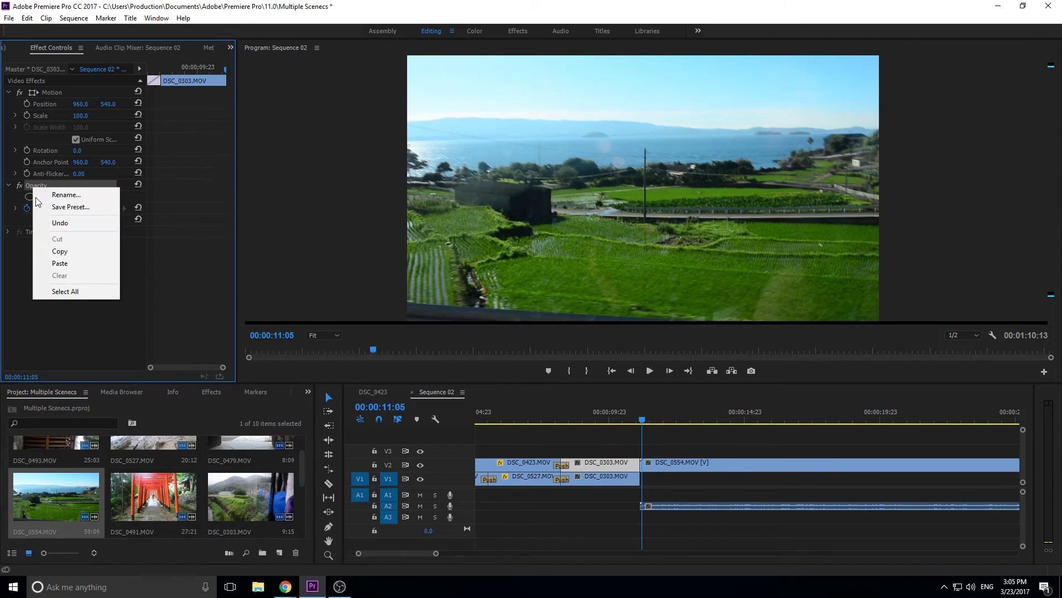
pyautogui.click(56, 251)
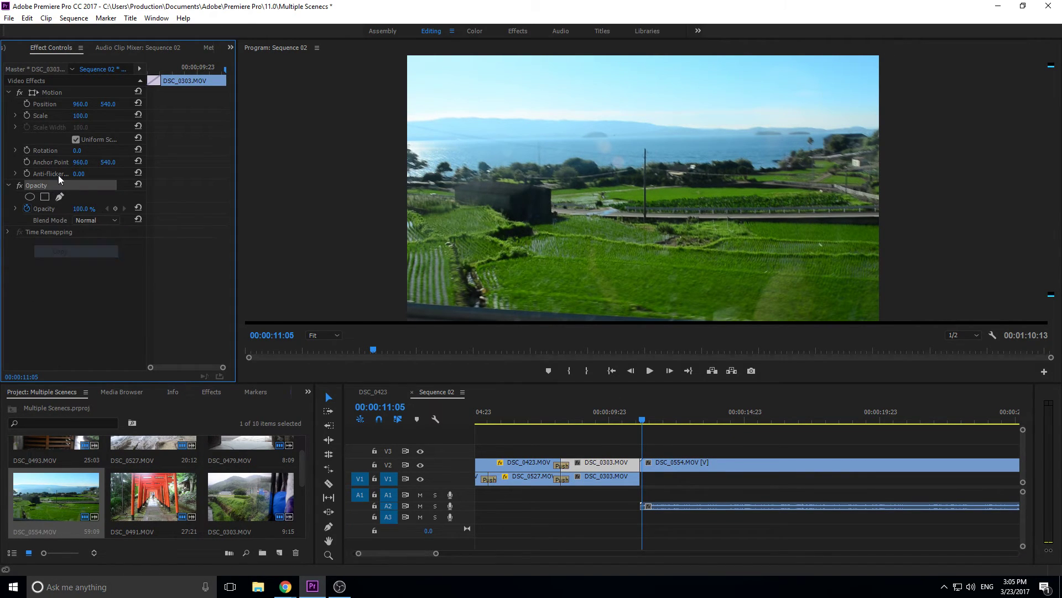
# - Unlink DSC_0554.MOV from its audio, remove the audio part, and select the video clip on V2
pyautogui.click(680, 468)
pyautogui.rightClick(663, 468)
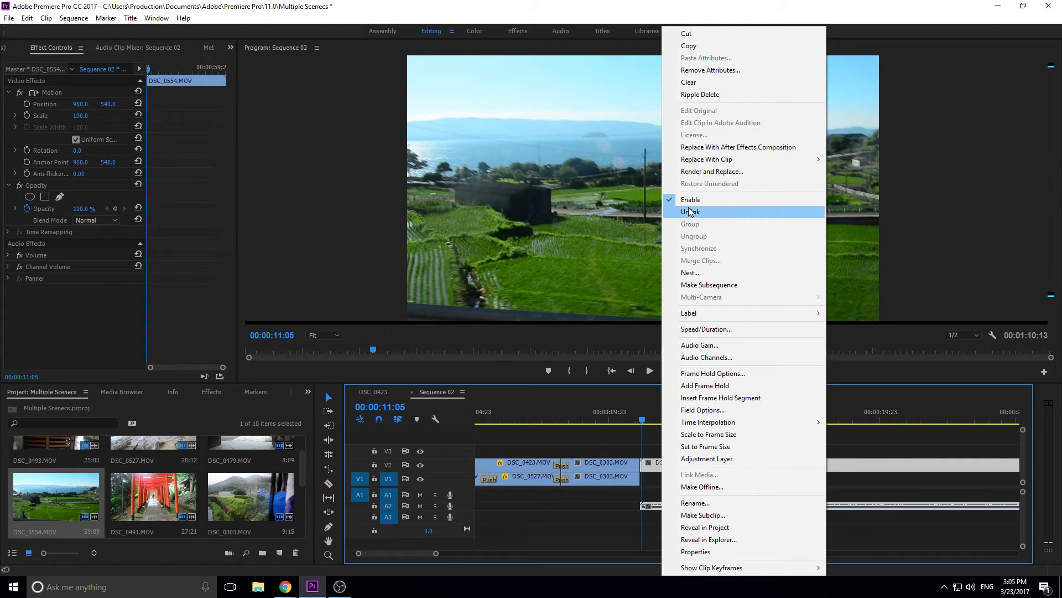
pyautogui.click(688, 214)
pyautogui.click(677, 469)
# - Try to paste the Opacity effect copied from DSC_0303.MOV onto DSC_0554.MOV
pyautogui.rightClick(45, 187)
pyautogui.click(87, 266)
pyautogui.moveTo(646, 426)
pyautogui.mouseDown()
pyautogui.moveTo(635, 429)
pyautogui.moveTo(654, 433)
pyautogui.mouseUp()
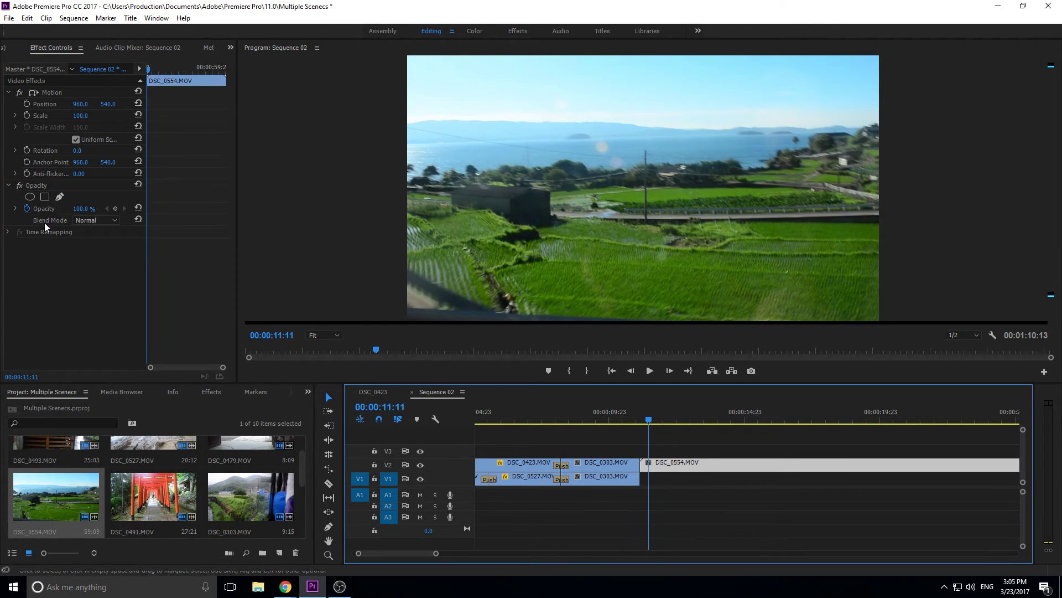
pyautogui.rightClick(38, 183)
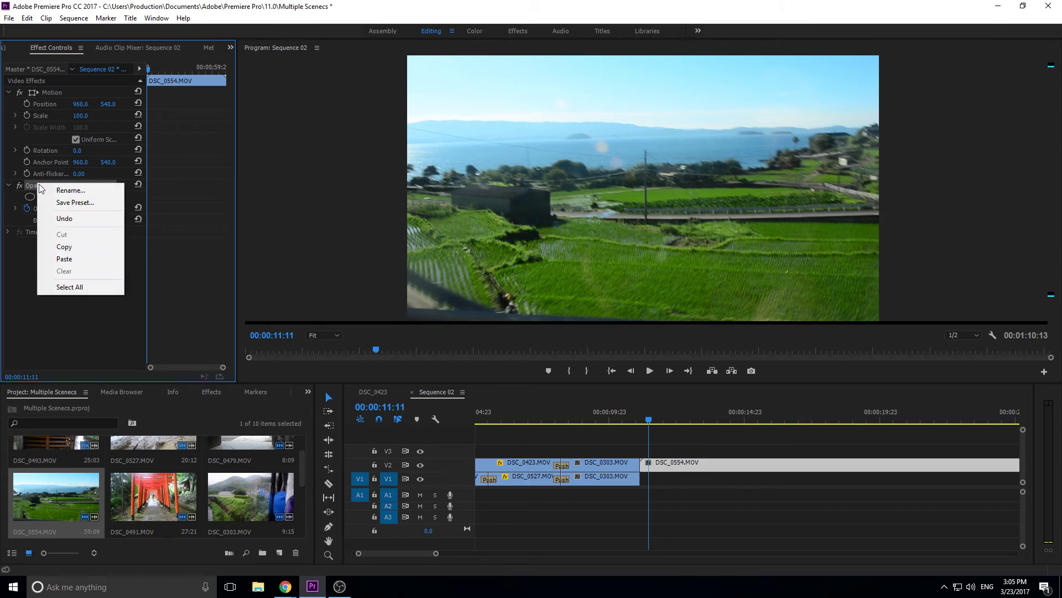
pyautogui.click(81, 258)
# - Copy the masked Opacity effect from DSC_0423.MOV on V2 and paste it onto DSC_0554.MOV
pyautogui.click(604, 412)
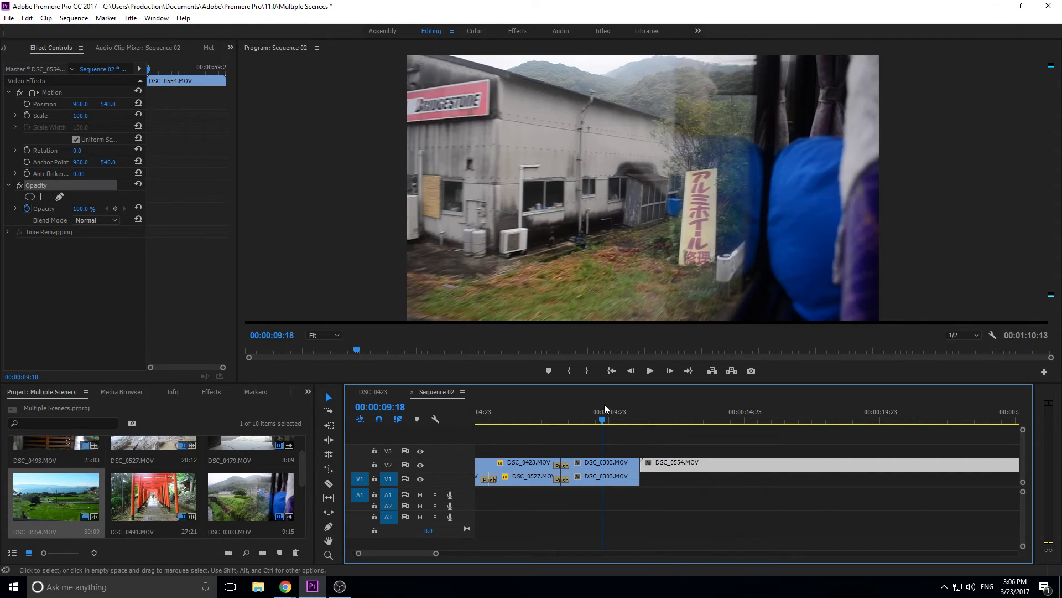
pyautogui.click(606, 459)
pyautogui.click(545, 422)
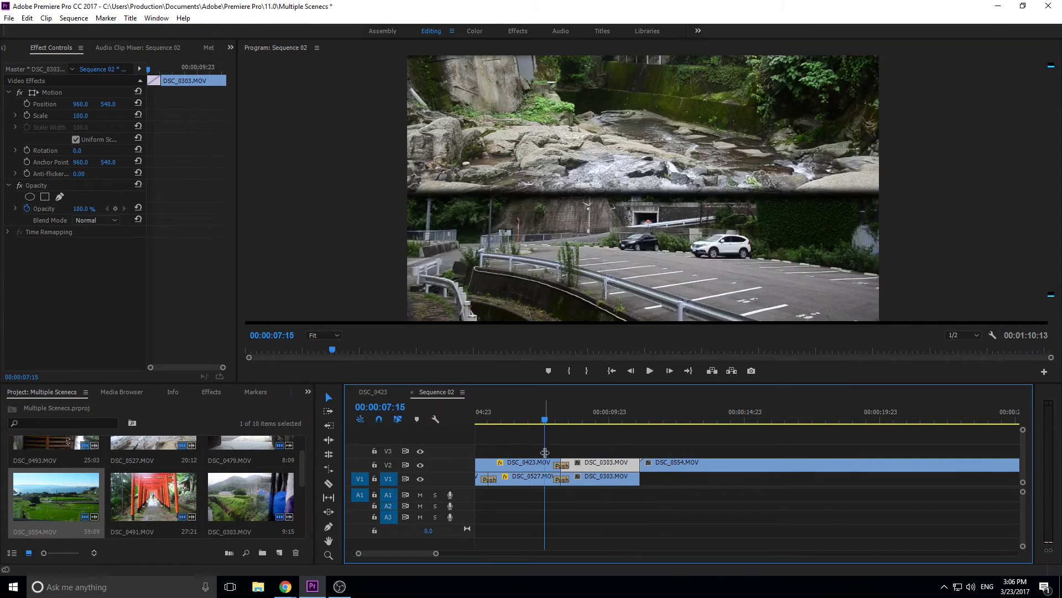
pyautogui.click(512, 466)
pyautogui.rightClick(40, 184)
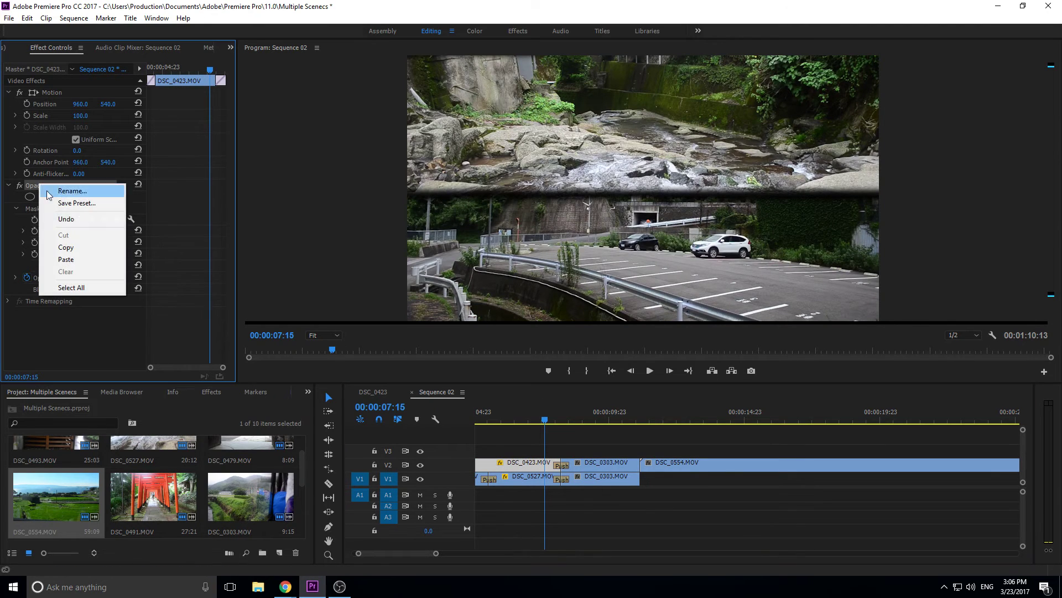
pyautogui.click(78, 245)
pyautogui.click(679, 422)
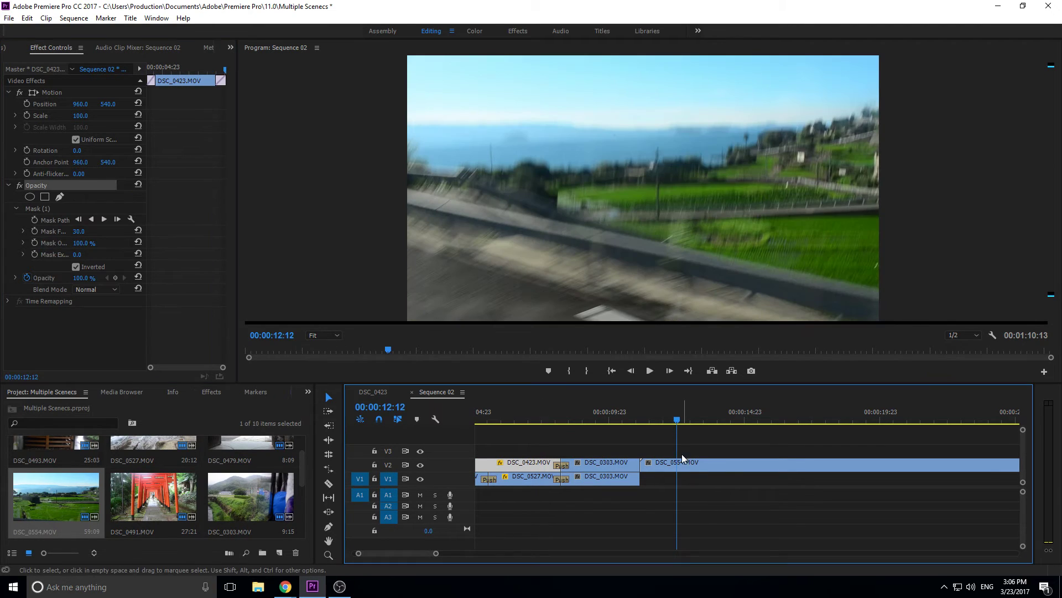
pyautogui.click(682, 462)
pyautogui.click(39, 187)
pyautogui.rightClick(40, 191)
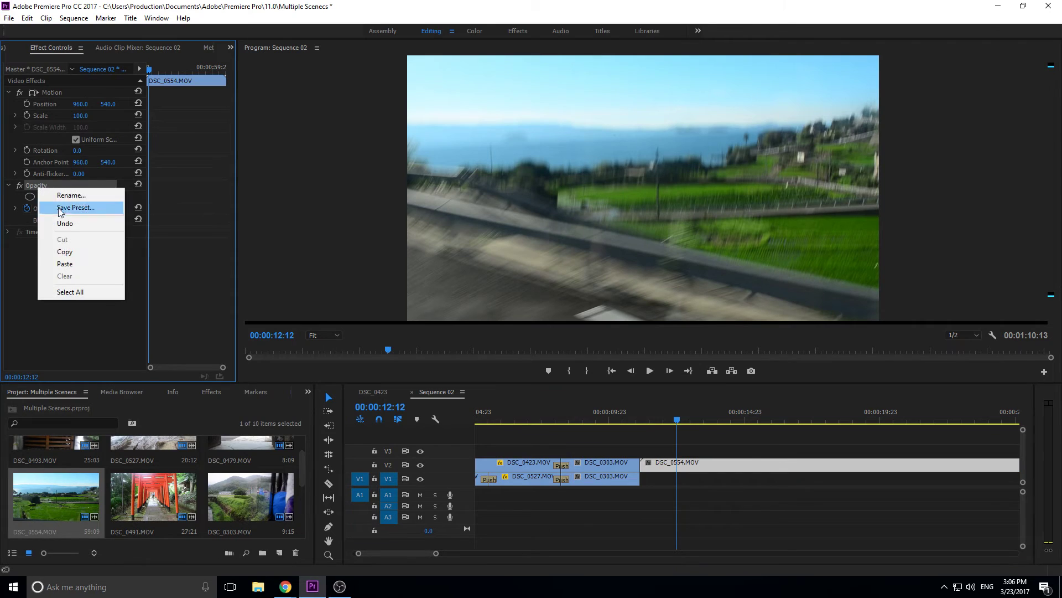
pyautogui.click(63, 264)
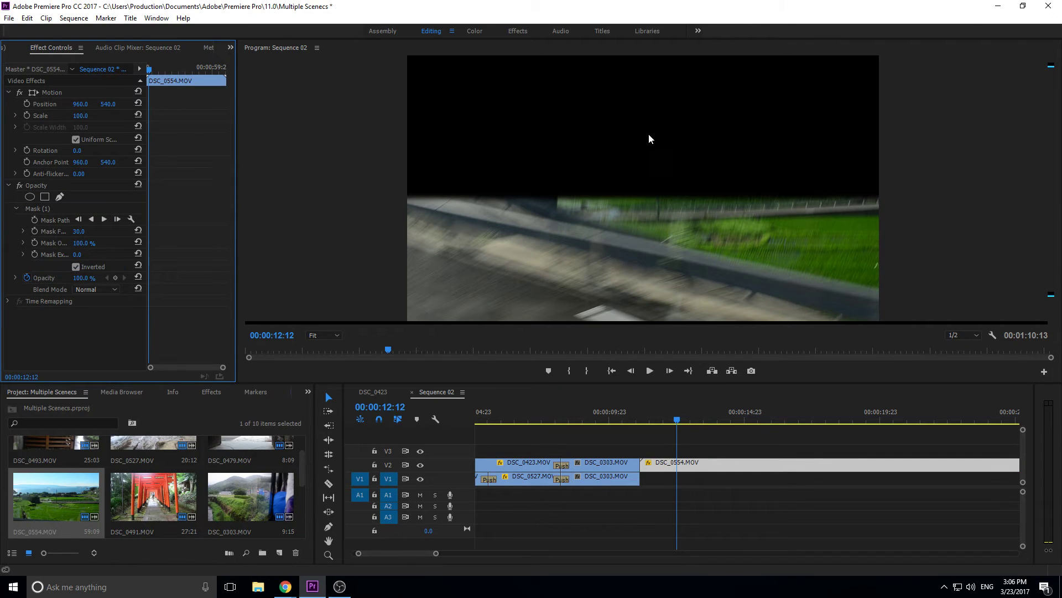
# - Reshape DSC_0554.MOV's opacity mask so its edge runs diagonally from the frame's lower-left corner to its upper-right corner
pyautogui.click(39, 209)
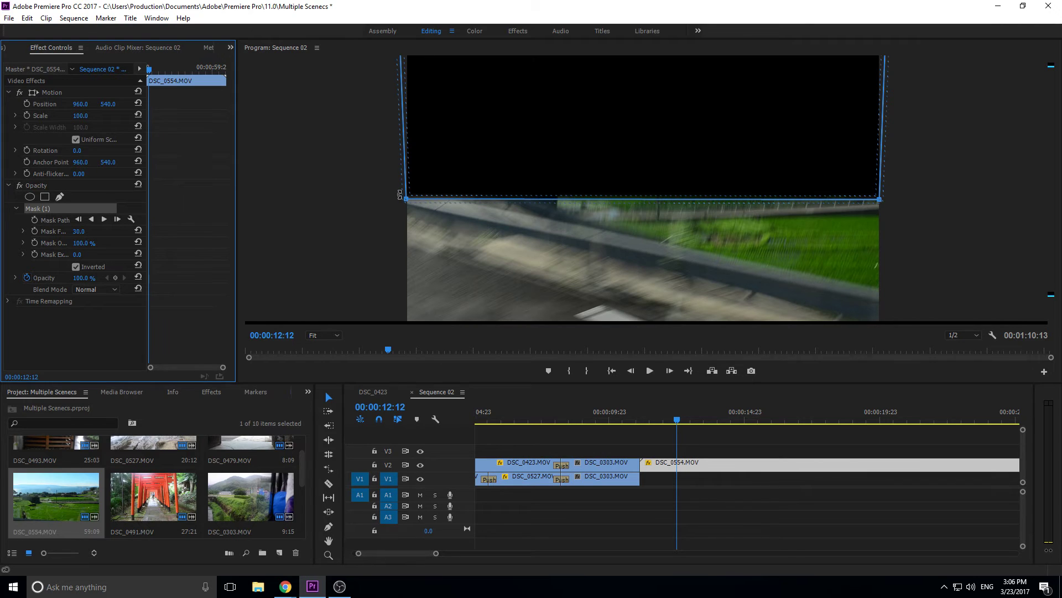
pyautogui.moveTo(406, 197); pyautogui.dragTo(404, 330)
pyautogui.moveTo(881, 204); pyautogui.dragTo(884, 59)
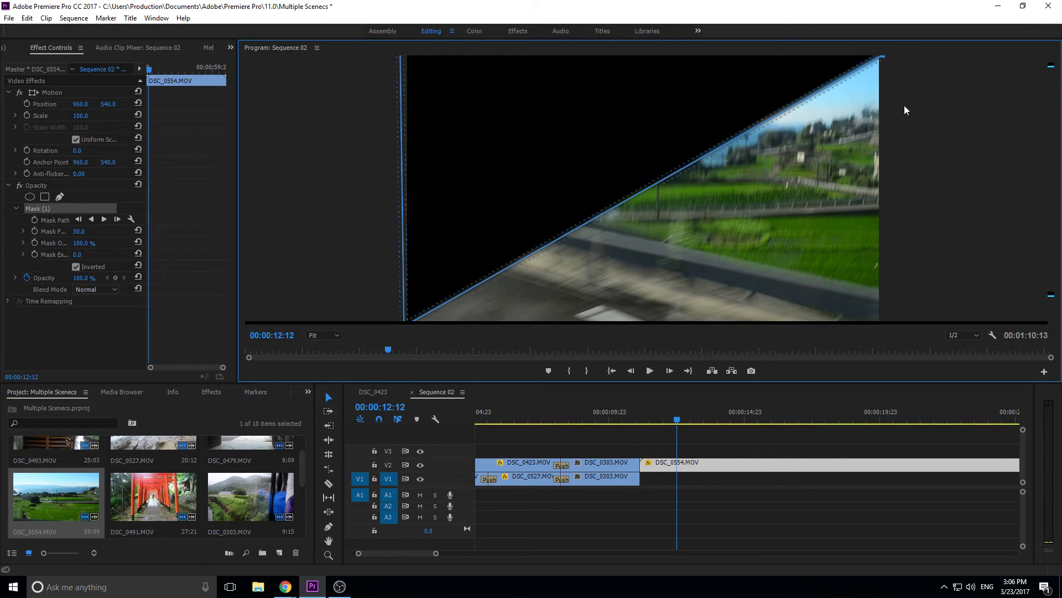
# - Apply a Push transition between DSC_0303.MOV and DSC_0554.MOV on V2 and play through it
pyautogui.moveTo(677, 420); pyautogui.dragTo(637, 424)
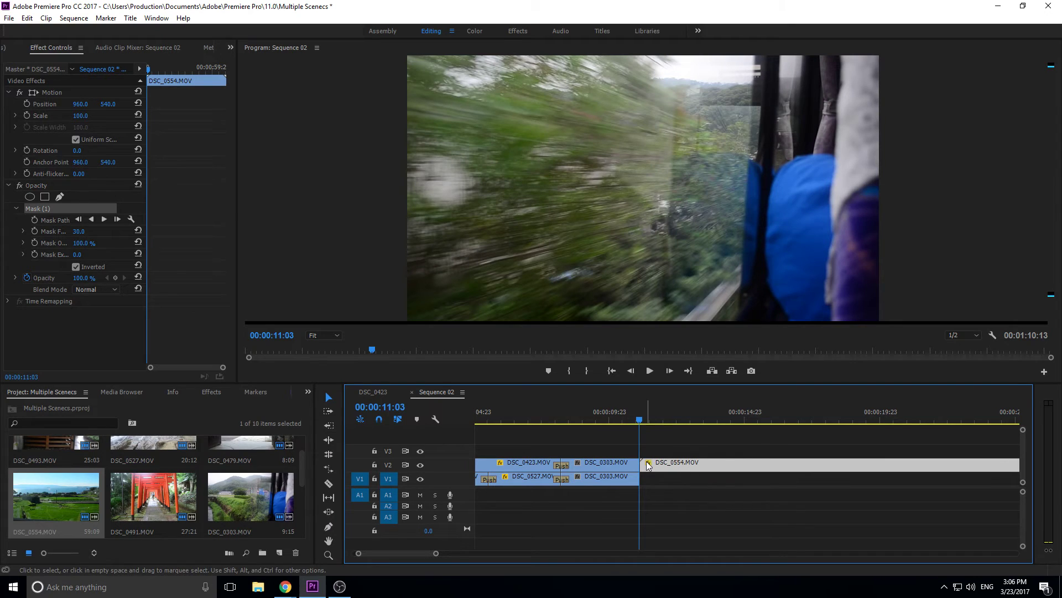
pyautogui.moveTo(645, 464)
pyautogui.mouseDown()
pyautogui.moveTo(682, 469)
pyautogui.moveTo(642, 465)
pyautogui.mouseUp()
pyautogui.click(211, 392)
pyautogui.moveTo(637, 422); pyautogui.dragTo(623, 417)
pyautogui.press('space')
pyautogui.press('space')
# - Turn off Inverted for DSC_0554.MOV's mask and return the playhead to 00:00:11:05
pyautogui.moveTo(647, 417)
pyautogui.mouseDown()
pyautogui.moveTo(622, 409)
pyautogui.moveTo(672, 418)
pyautogui.moveTo(642, 423)
pyautogui.moveTo(669, 423)
pyautogui.moveTo(659, 424)
pyautogui.mouseUp()
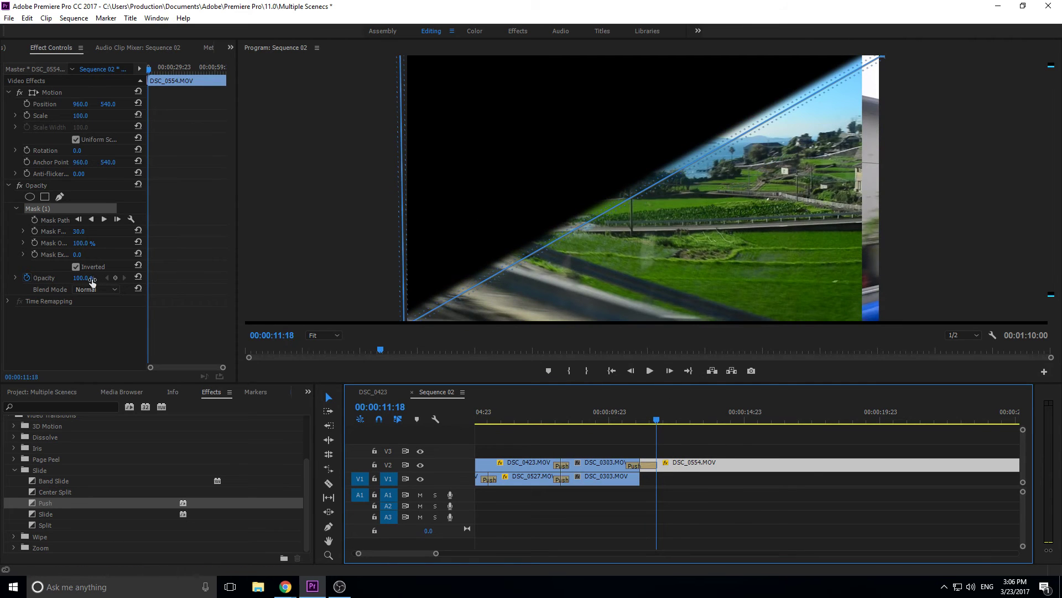
pyautogui.click(74, 265)
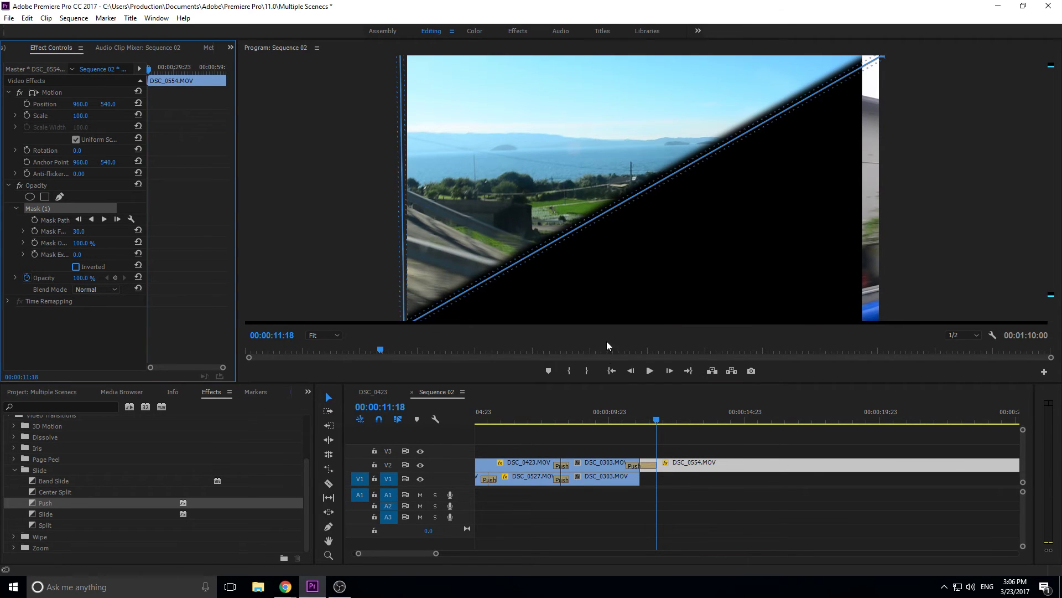
pyautogui.moveTo(642, 409)
pyautogui.mouseDown()
pyautogui.moveTo(593, 419)
pyautogui.moveTo(642, 419)
pyautogui.mouseUp()
# - Add DSC_0303.MOV without its audio to V1 after the existing clip, trimming its start and butting it against that clip
pyautogui.scroll(1, 66, 429)
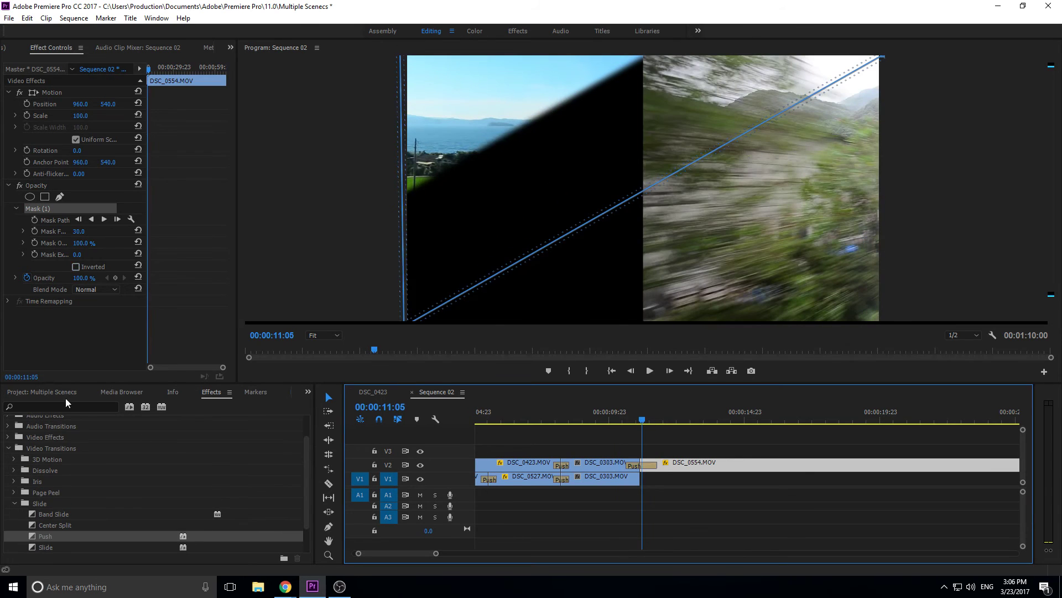
pyautogui.click(60, 394)
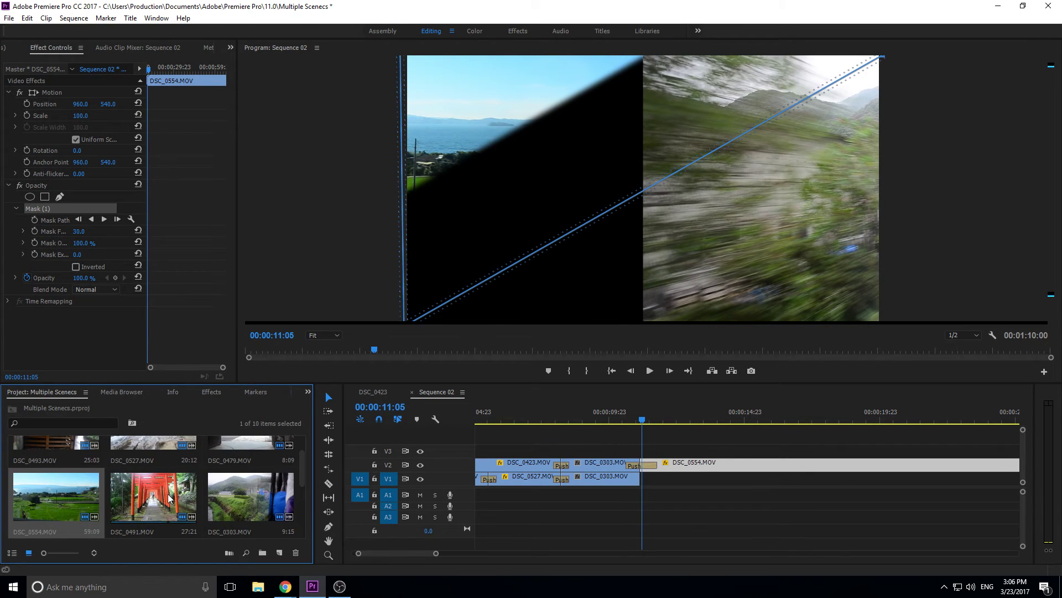
pyautogui.moveTo(232, 470); pyautogui.dragTo(645, 489)
pyautogui.rightClick(645, 479)
pyautogui.click(694, 212)
pyautogui.click(669, 490)
pyautogui.press('Delete')
pyautogui.click(664, 481)
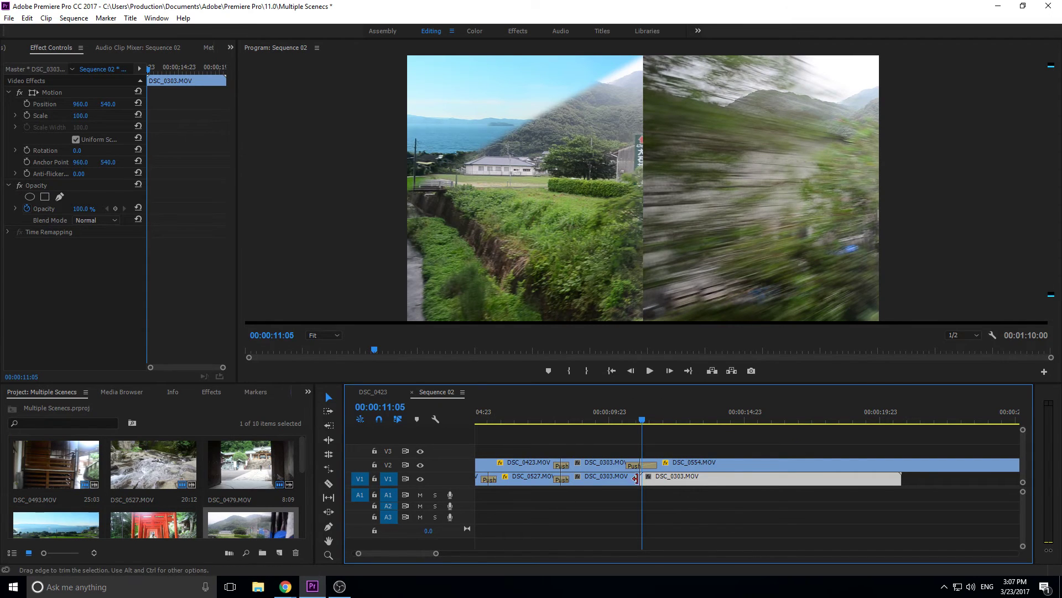
pyautogui.moveTo(637, 481); pyautogui.dragTo(671, 472)
# - Copy DSC_0554.MOV's masked Opacity effect onto the new DSC_0303.MOV clip on V1 and turn on Inverted for its mask
pyautogui.click(671, 466)
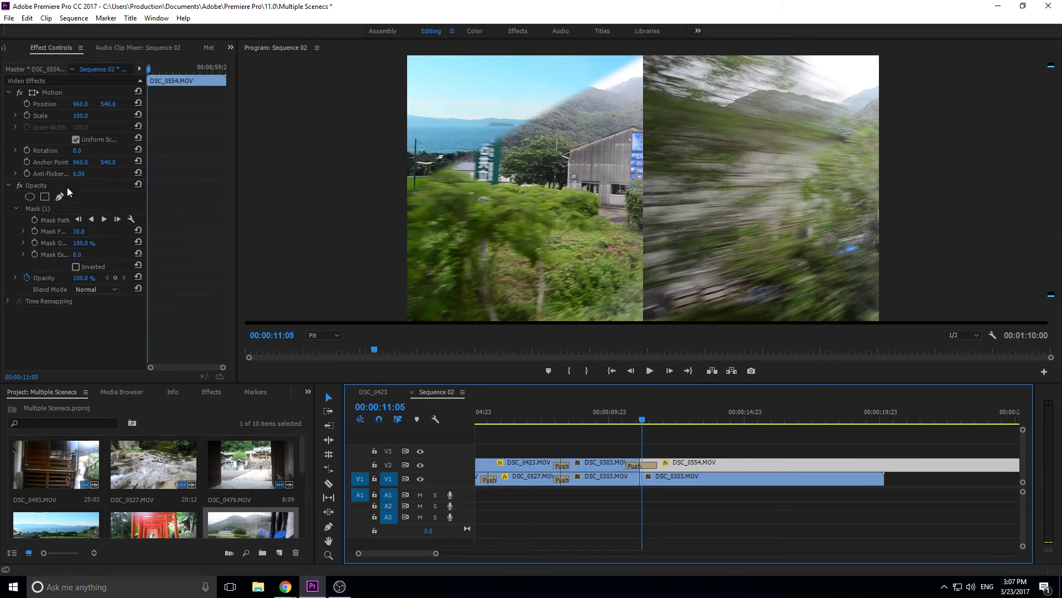
pyautogui.click(42, 187)
pyautogui.rightClick(34, 185)
pyautogui.click(89, 244)
pyautogui.click(661, 479)
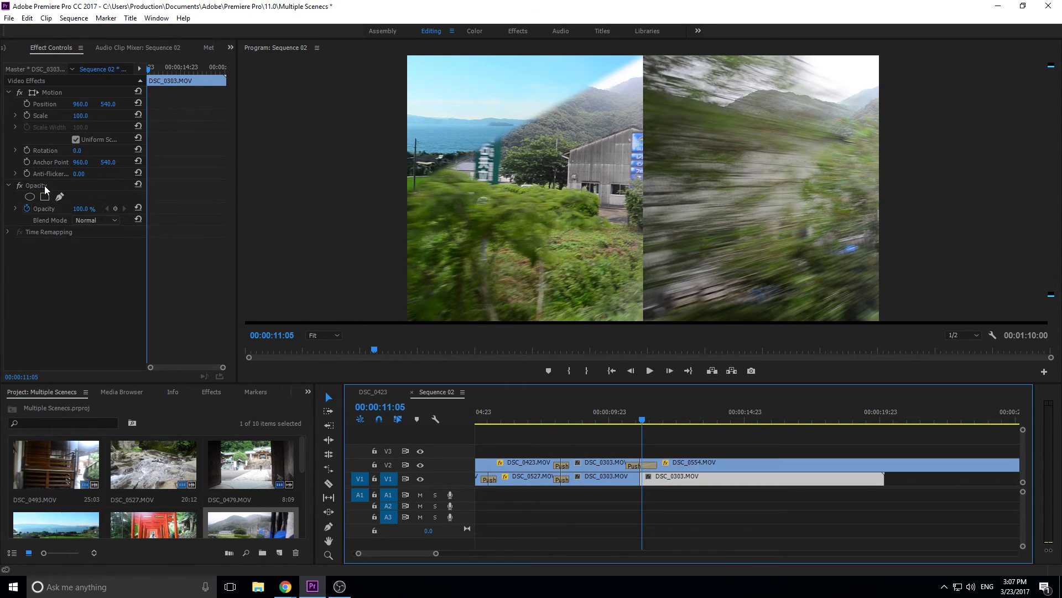
pyautogui.rightClick(43, 185)
pyautogui.click(71, 262)
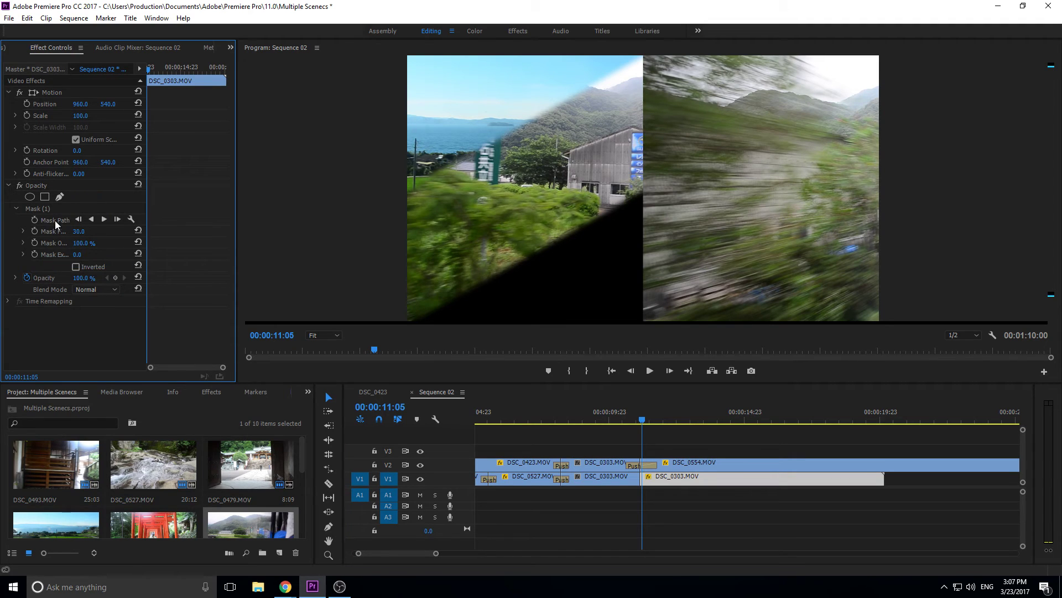
pyautogui.click(76, 266)
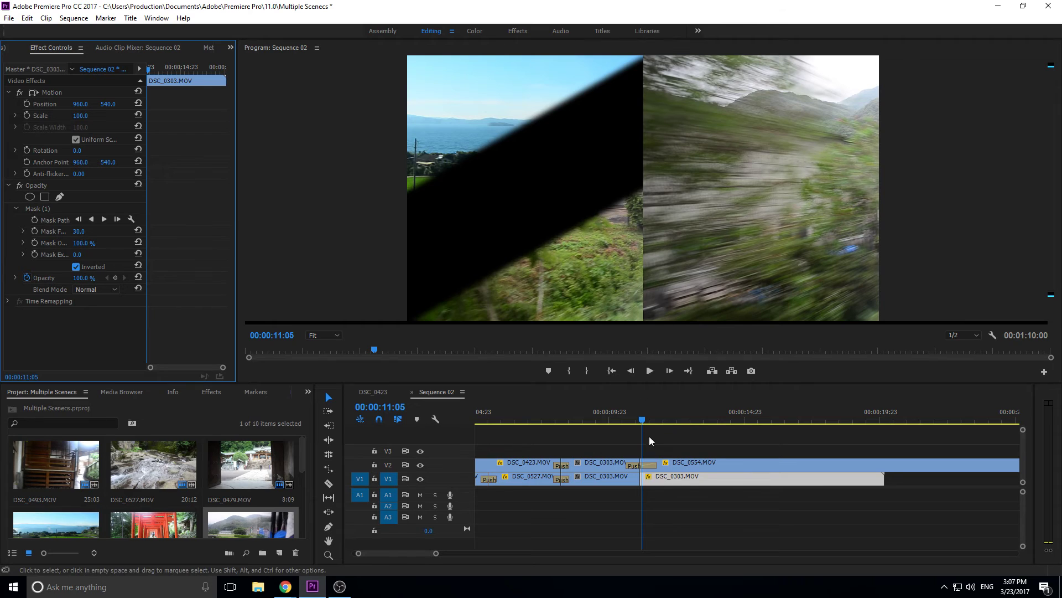
# - Apply a Push transition between the two DSC_0303.MOV clips on V1 and inspect it against the V2 transition
pyautogui.click(210, 391)
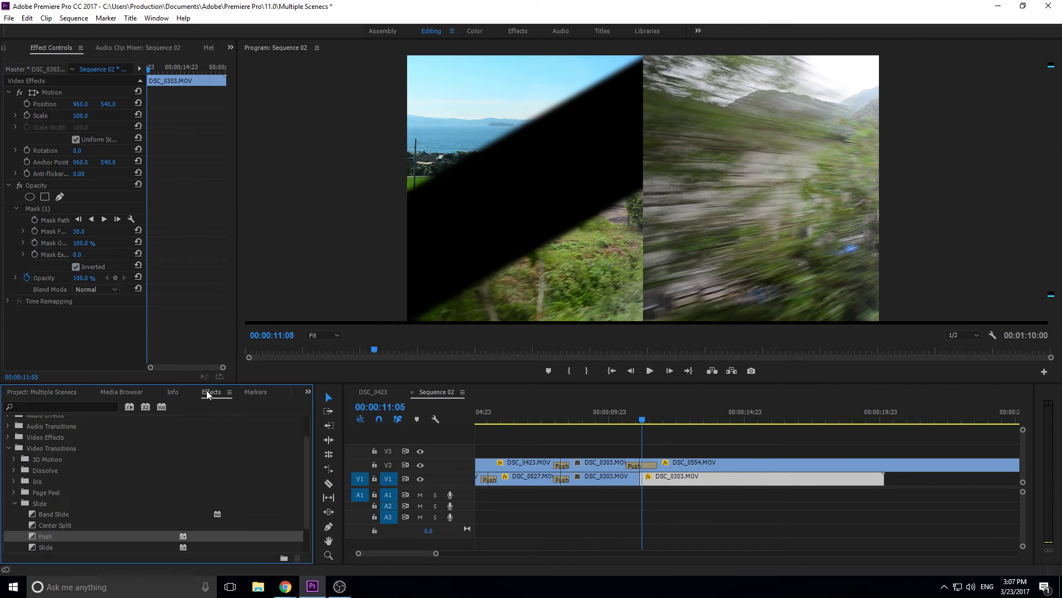
pyautogui.moveTo(41, 536); pyautogui.dragTo(633, 481)
pyautogui.click(633, 482)
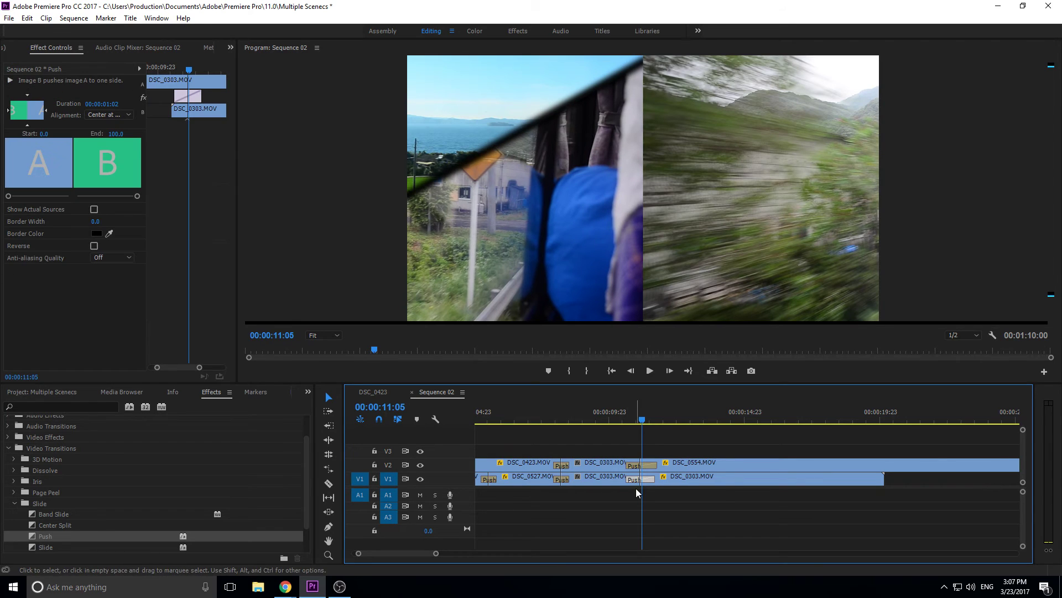
pyautogui.scroll(6, 645, 489)
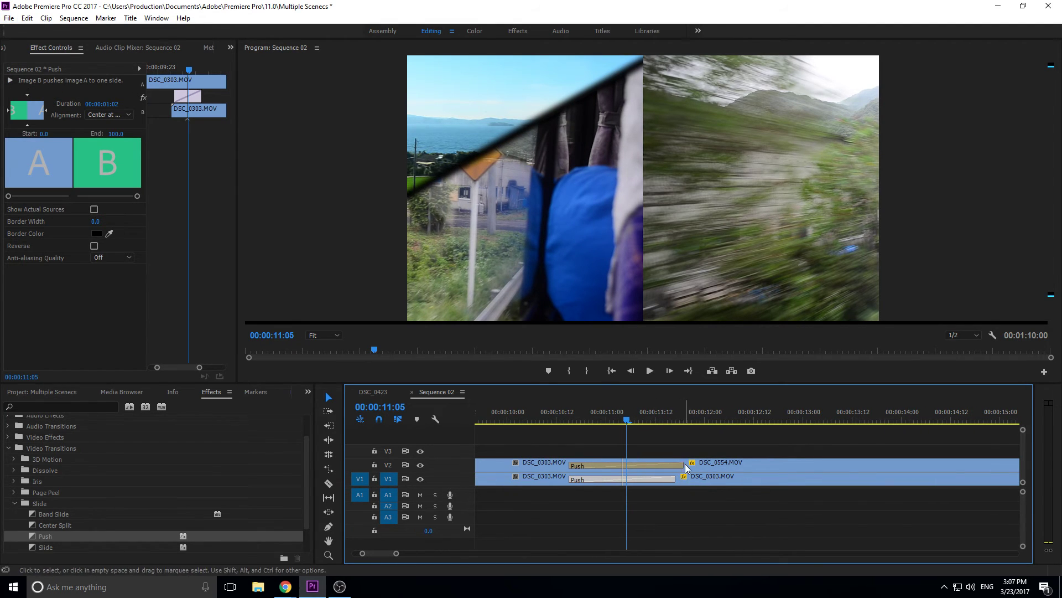
# - Shorten the V2 Push transition so its end lines up with the end of the V1 Push transition
pyautogui.click(676, 464)
pyautogui.hotkey('ctrl', 'z')
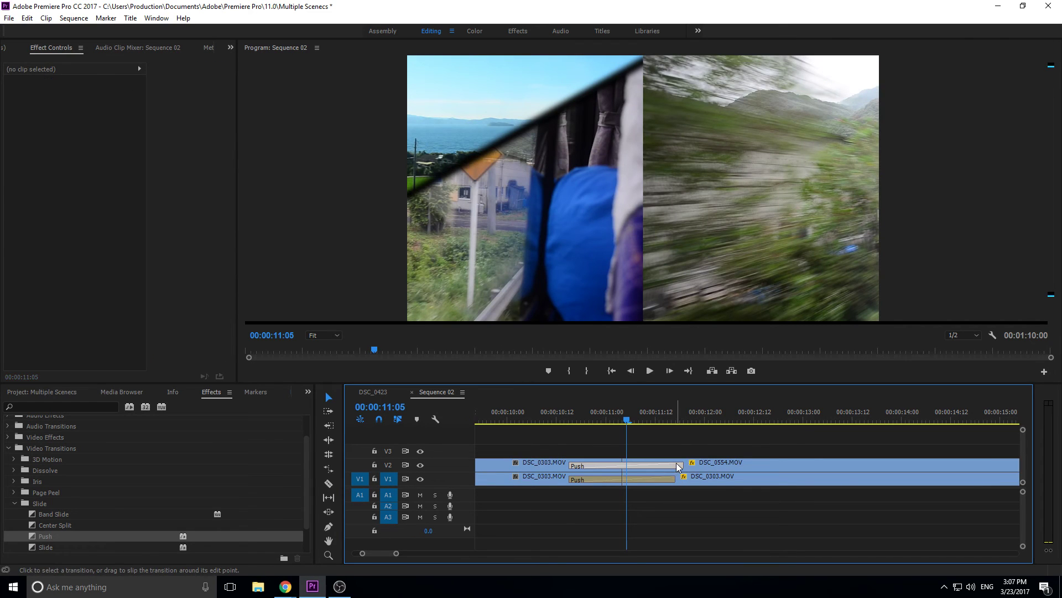
pyautogui.moveTo(681, 464); pyautogui.dragTo(675, 464)
pyautogui.click(601, 482)
pyautogui.click(600, 482)
pyautogui.click(691, 483)
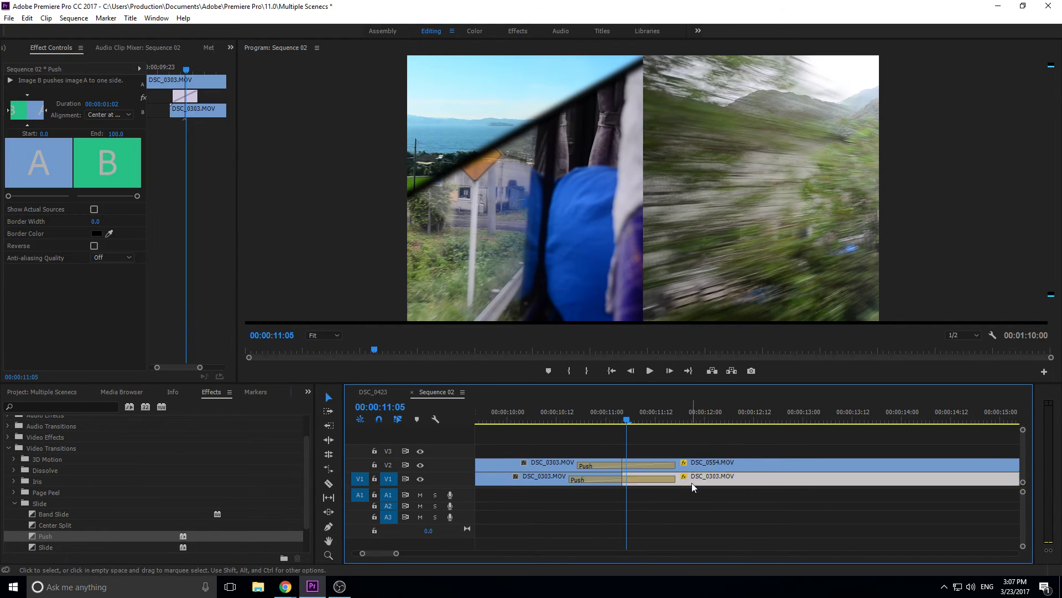
# - Remove the V1 Push transition, re-trim the two DSC_0303.MOV clips and butt them together at the V2 cut
pyautogui.click(623, 478)
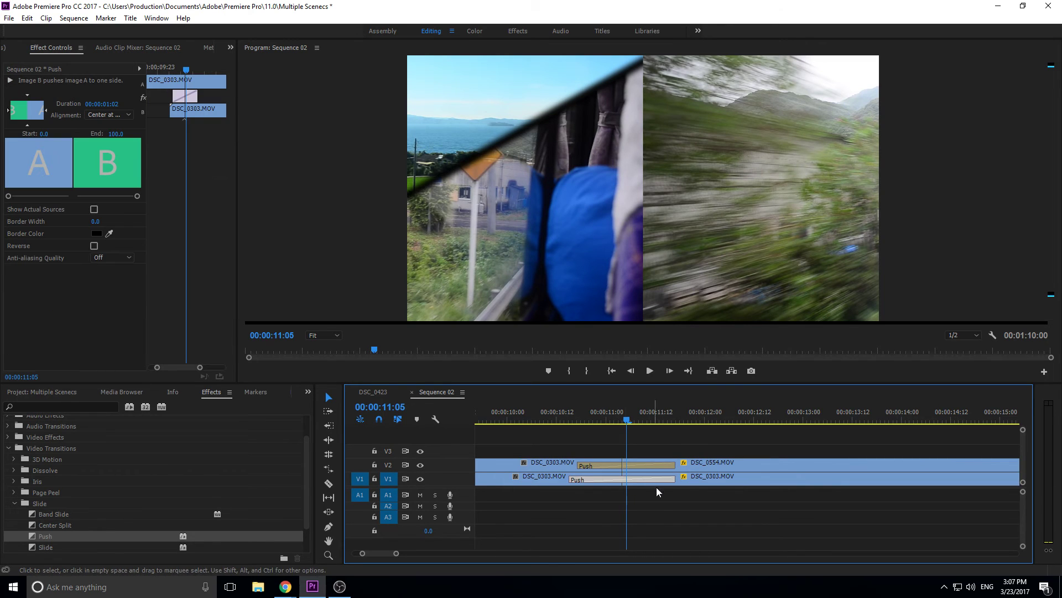
pyautogui.moveTo(621, 477); pyautogui.dragTo(672, 482)
pyautogui.click(625, 478)
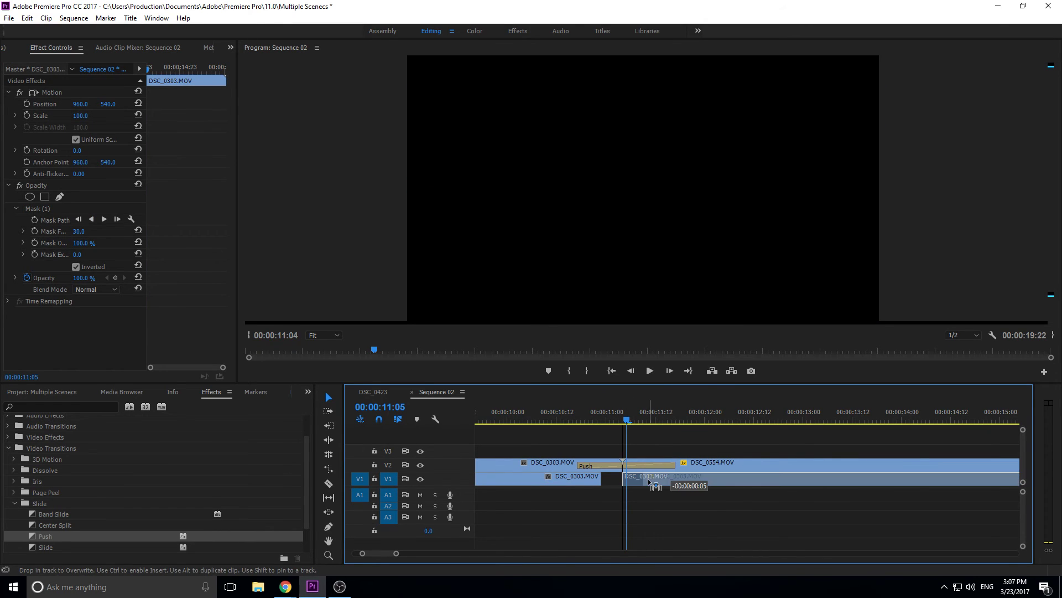
pyautogui.click(601, 482)
pyautogui.moveTo(600, 482); pyautogui.dragTo(624, 480)
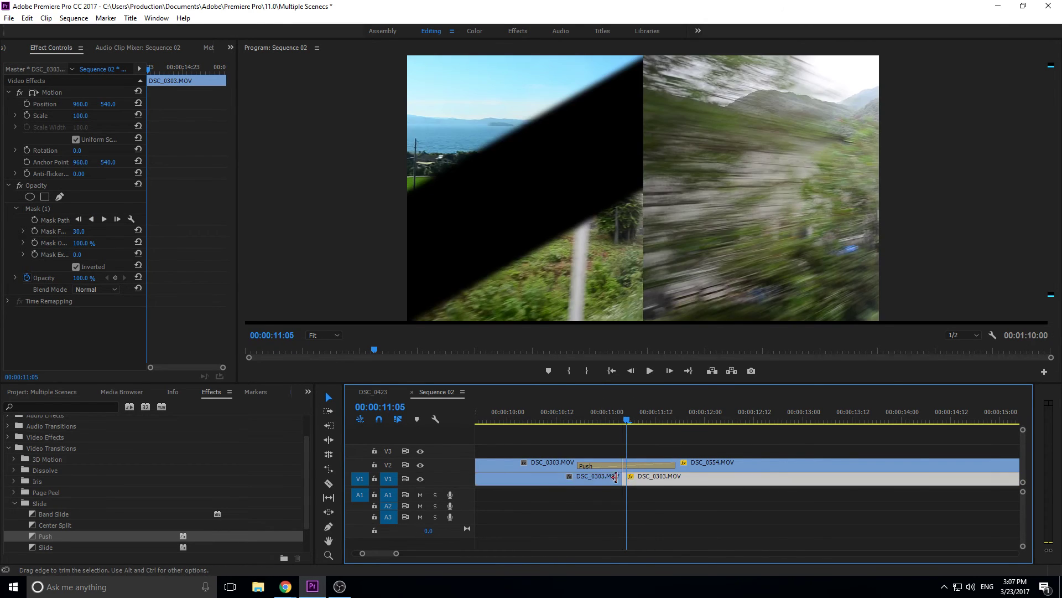
# - Apply a Push transition at the cut between the two V1 DSC_0303.MOV clips and preview it
pyautogui.moveTo(47, 536); pyautogui.dragTo(665, 478)
pyautogui.moveTo(621, 421); pyautogui.dragTo(659, 428)
pyautogui.press('space')
pyautogui.press('space')
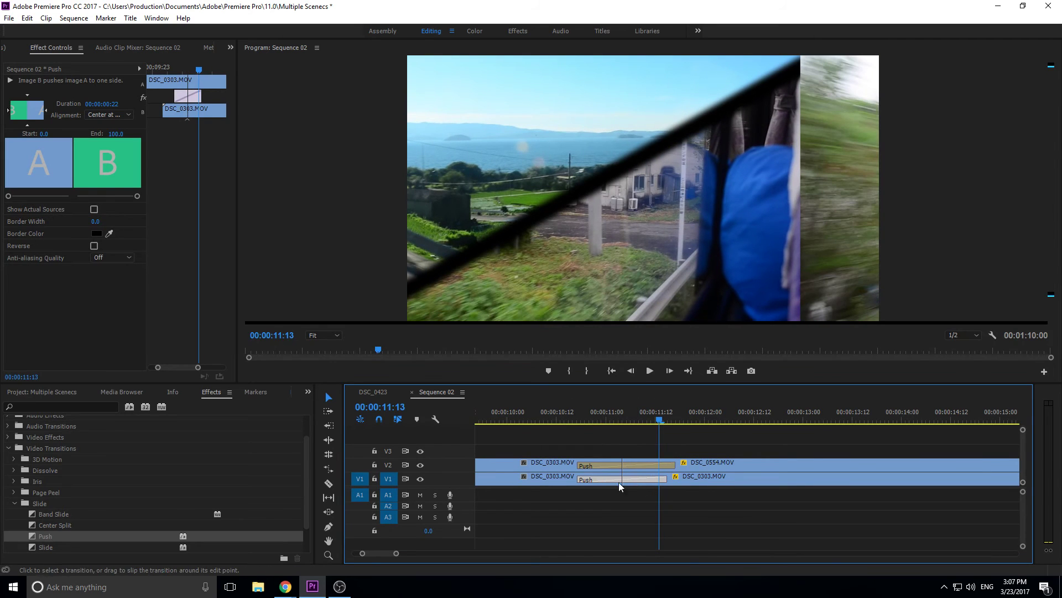
# - Turn on Reverse for the V1 Push transition and scrub through it to 00:00:11:20
pyautogui.click(91, 248)
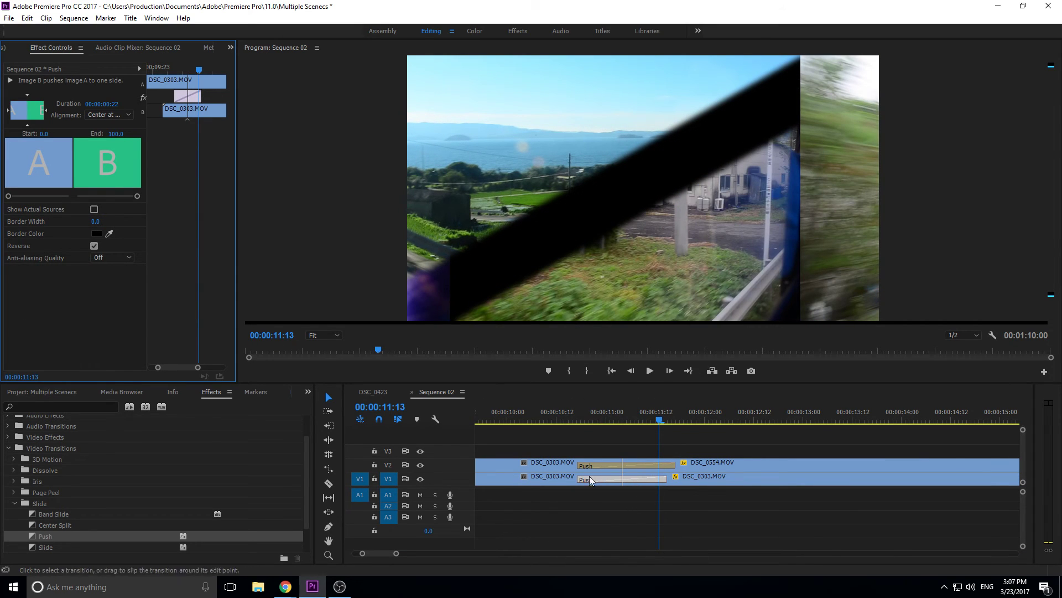
pyautogui.click(581, 419)
pyautogui.press('space')
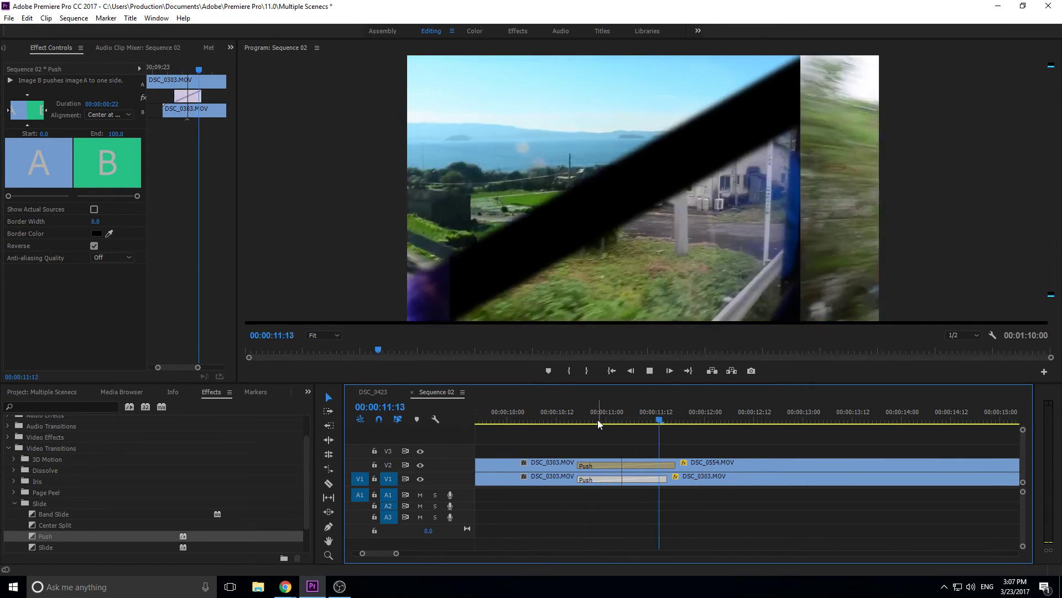
pyautogui.moveTo(595, 420); pyautogui.dragTo(689, 426)
# - Select Mask (1) of DSC_0554.MOV on V2 for editing and set the program view magnification to 25%
pyautogui.click(717, 468)
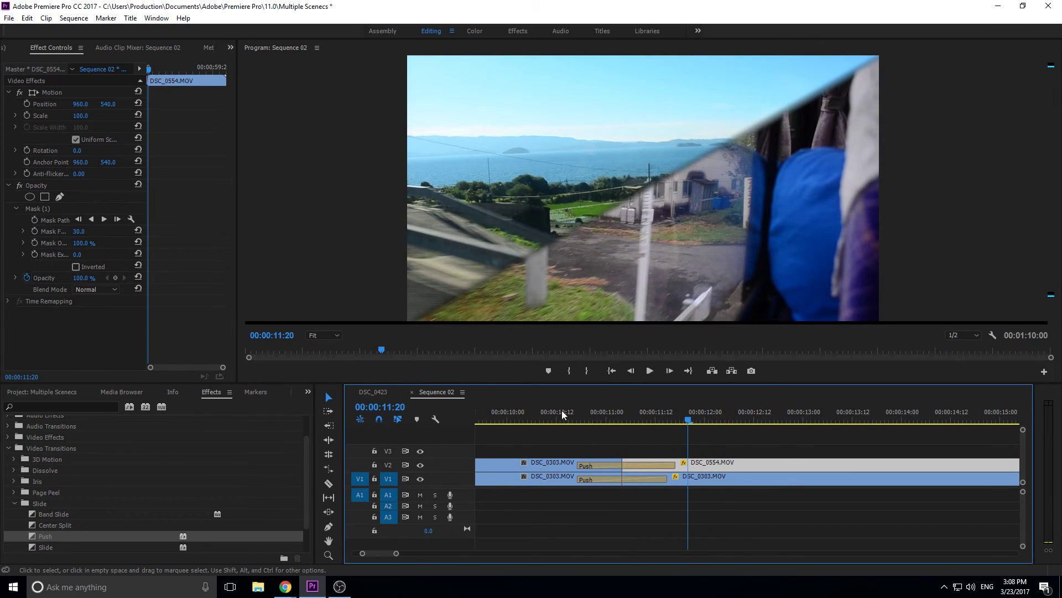
pyautogui.click(49, 209)
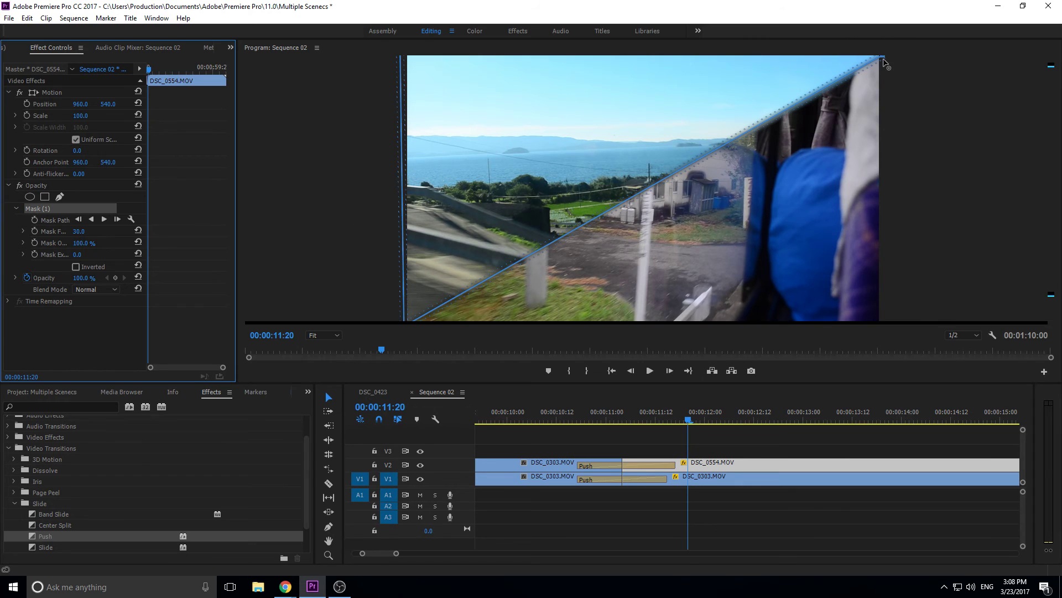
pyautogui.moveTo(883, 56); pyautogui.dragTo(892, 63)
pyautogui.hotkey('ctrl', 'z')
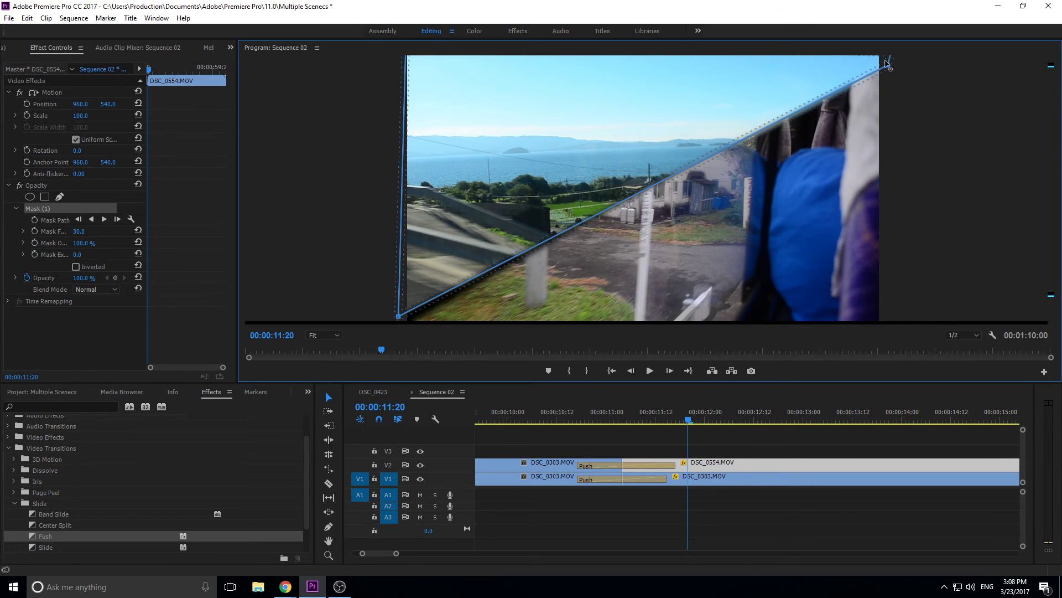
pyautogui.click(325, 335)
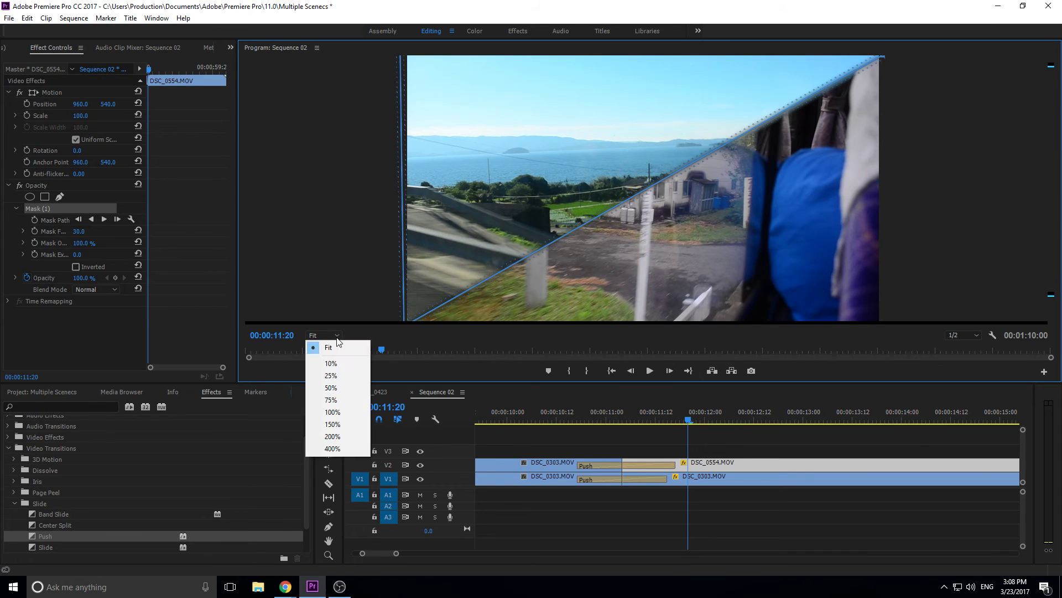
pyautogui.click(331, 376)
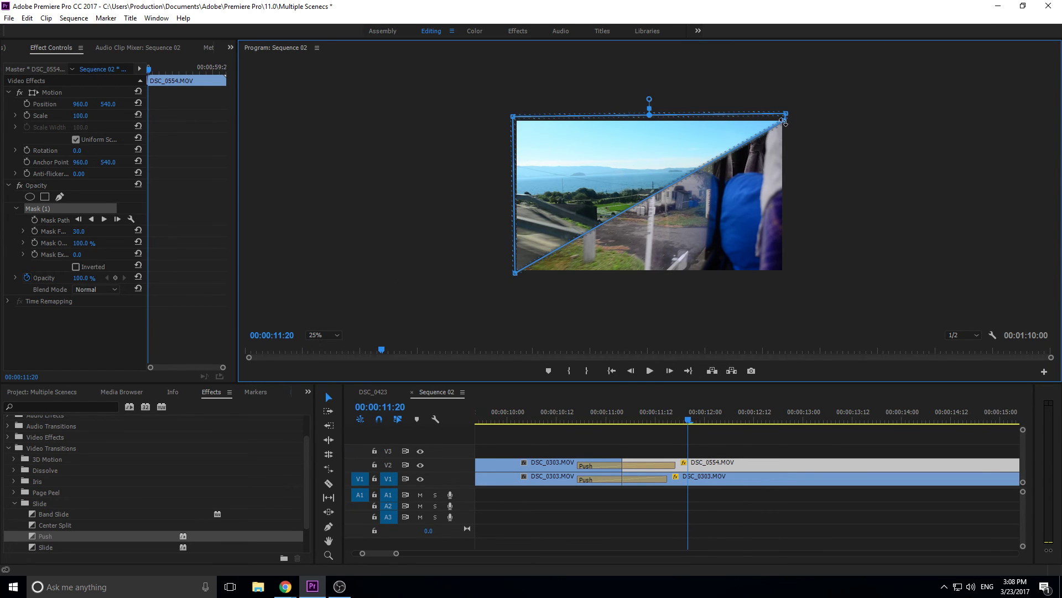
# - Move the lower-left and upper-right ends of DSC_0554.MOV's diagonal mask edge slightly upward
pyautogui.moveTo(785, 126); pyautogui.dragTo(788, 121)
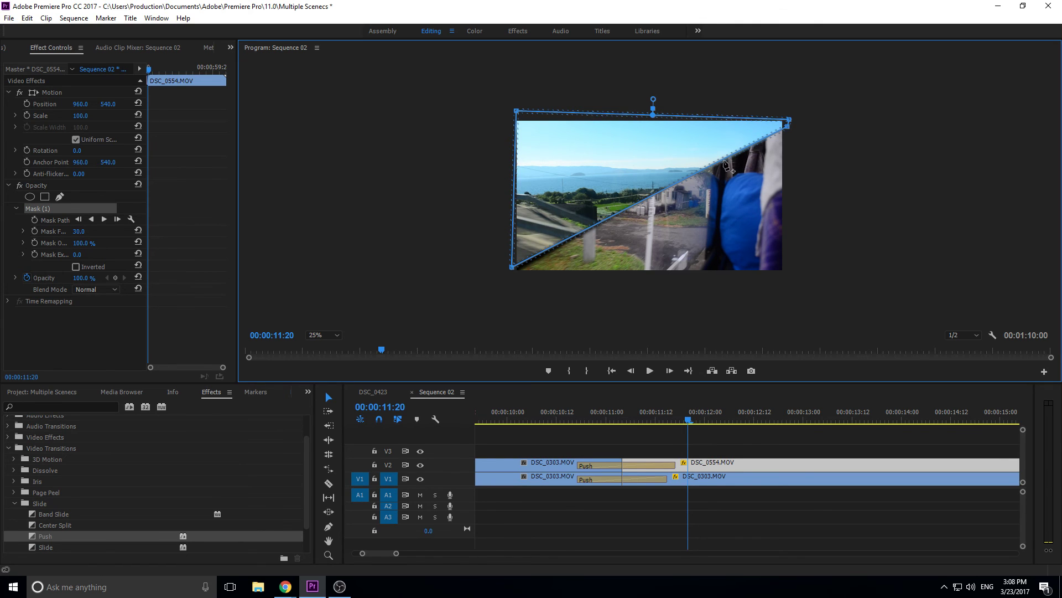
pyautogui.hotkey('ctrl', 'z')
pyautogui.moveTo(516, 274); pyautogui.dragTo(515, 268)
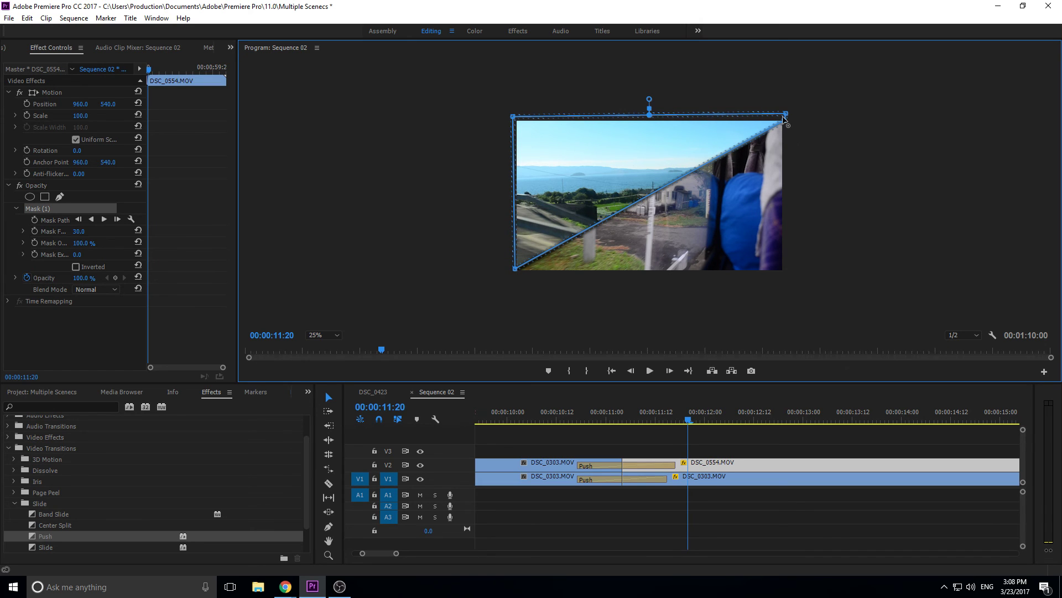
pyautogui.moveTo(783, 119); pyautogui.dragTo(779, 117)
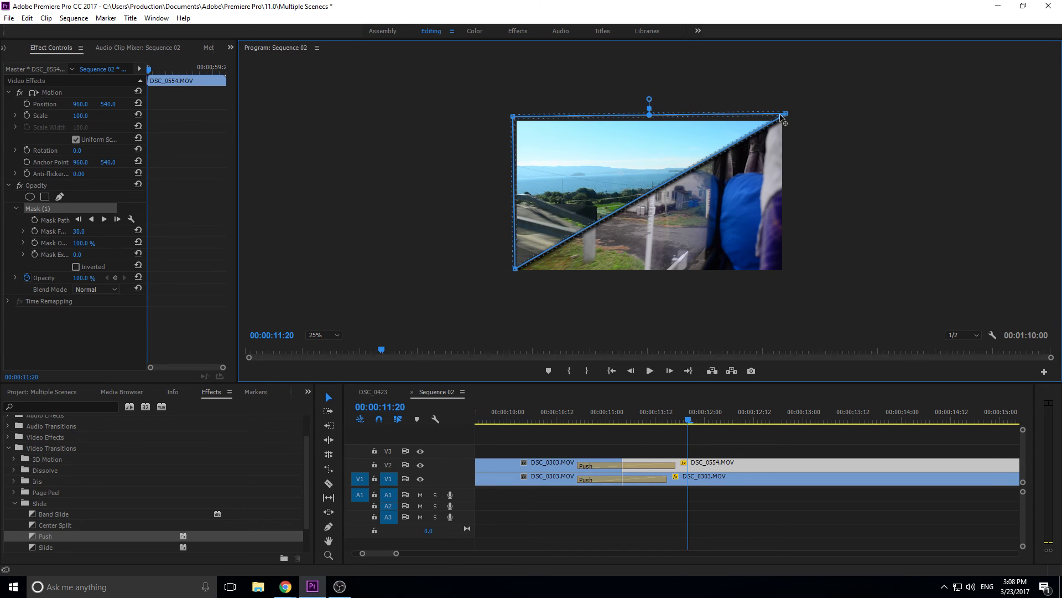
# - Deselect all clips and play the sequence from its start to check the opening scenes
pyautogui.moveTo(624, 413); pyautogui.dragTo(561, 415)
pyautogui.click(642, 499)
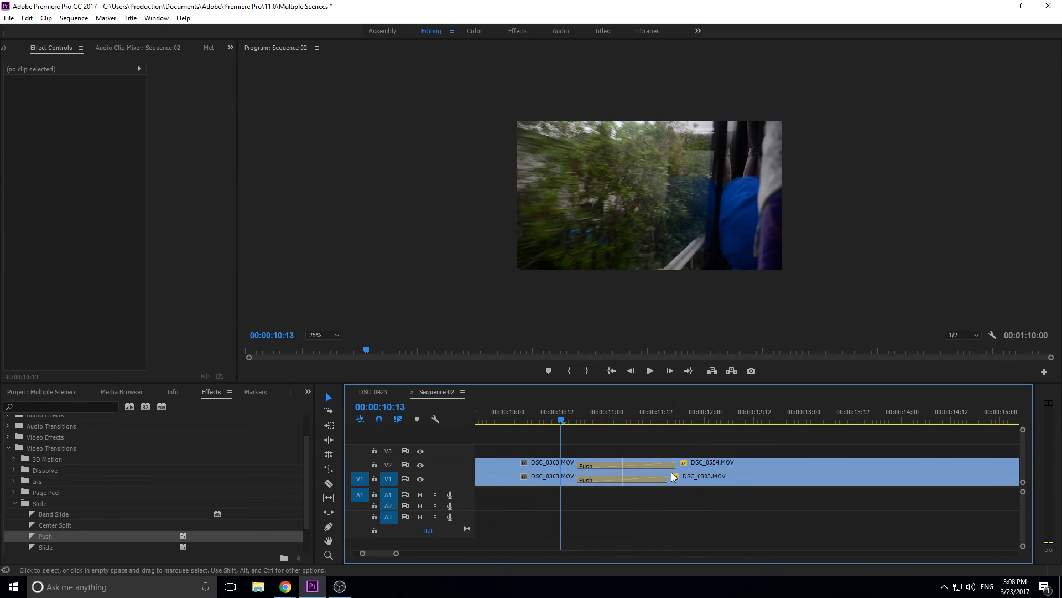
pyautogui.press('Home')
pyautogui.press('space')
pyautogui.press('space')
pyautogui.scroll(-10, 777, 508)
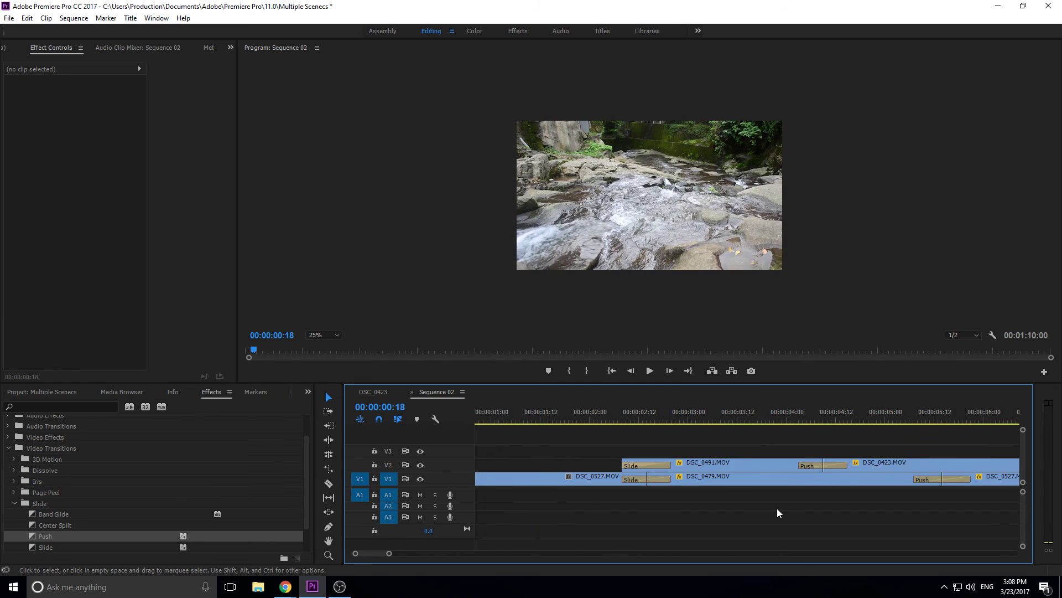
pyautogui.press('super')
pyautogui.click(940, 407)
pyautogui.press('space')
pyautogui.press('space')
# - Zoom the timeline out to show all the edited scenes and play from the beginning through the diagonal split-screen
pyautogui.moveTo(535, 429); pyautogui.dragTo(556, 423)
pyautogui.press('-')
pyautogui.press('-')
pyautogui.press('-')
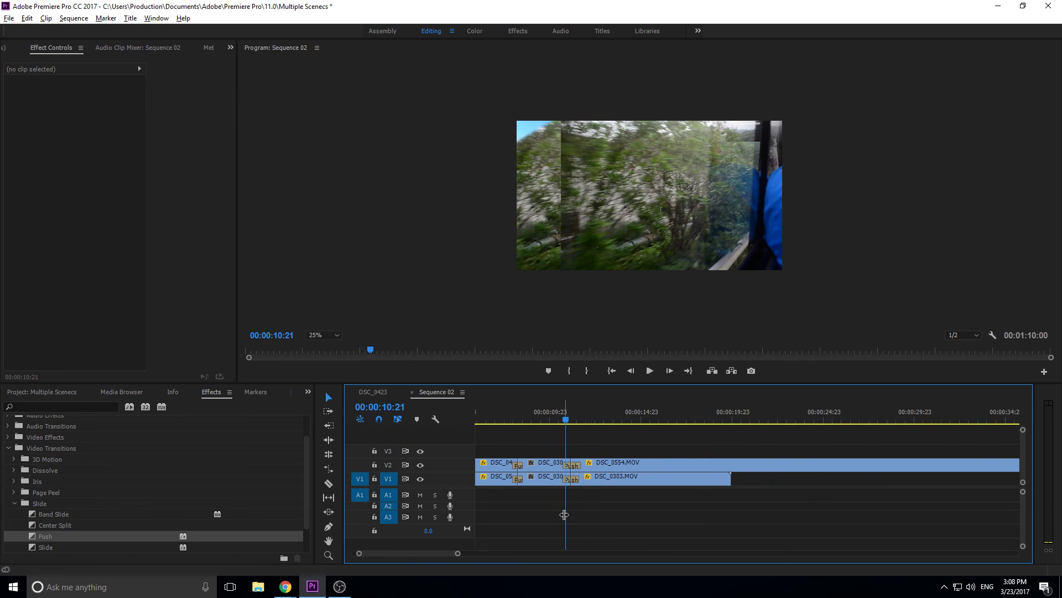
pyautogui.moveTo(451, 553); pyautogui.dragTo(350, 546)
pyautogui.moveTo(501, 413)
pyautogui.mouseDown()
pyautogui.moveTo(474, 410)
pyautogui.moveTo(549, 413)
pyautogui.moveTo(490, 410)
pyautogui.mouseUp()
pyautogui.press('space')
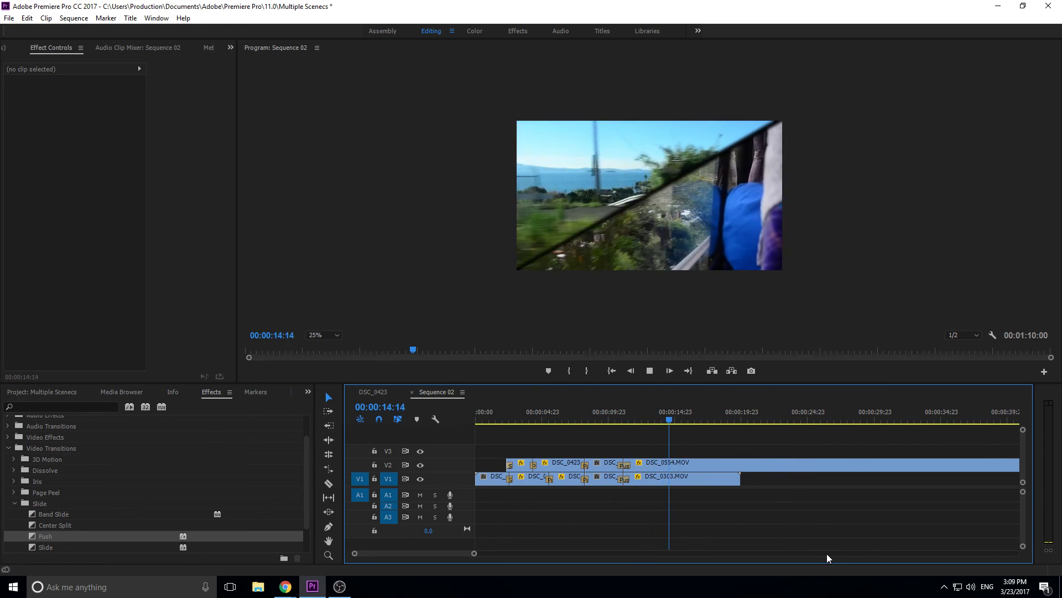
pyautogui.press('space')
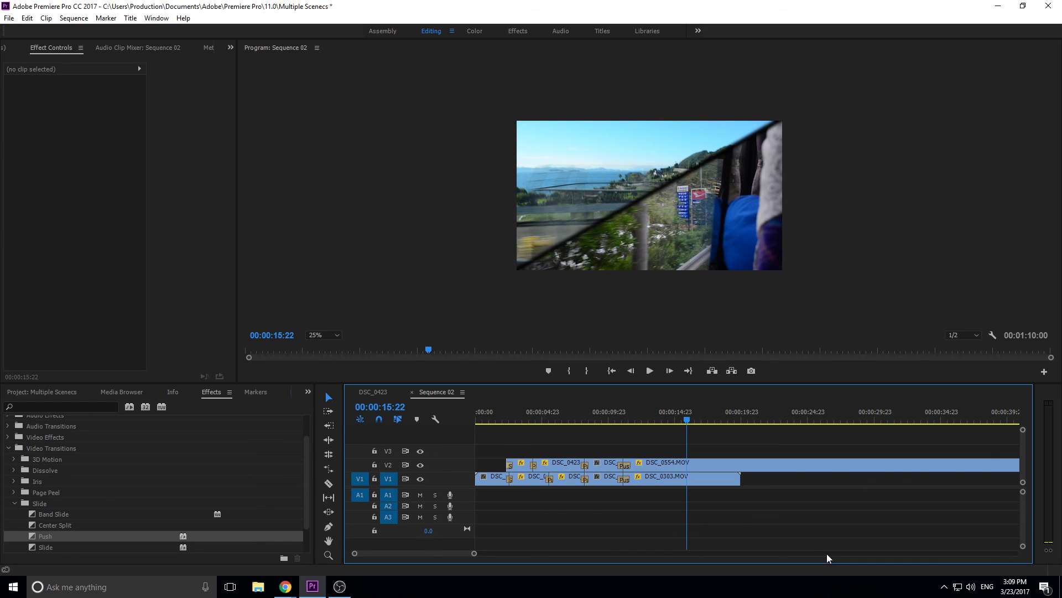